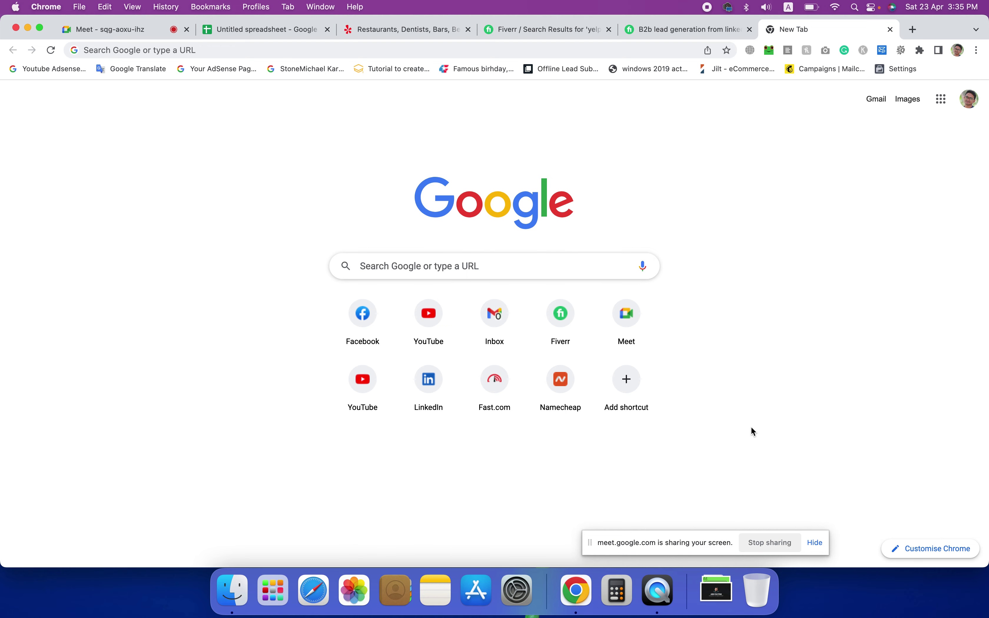
- Open the restaurants-emali-list-verified CSV file from the Downloads folder in Excel and close the Finder window
{"action": "left_click", "coordinate": [232, 591]}
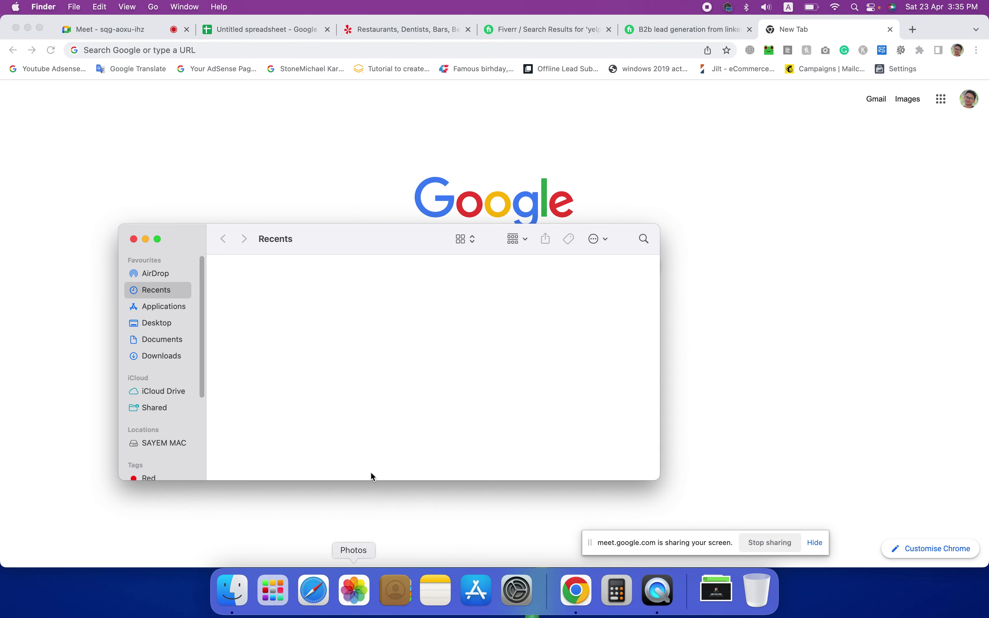
{"action": "left_click", "coordinate": [172, 362]}
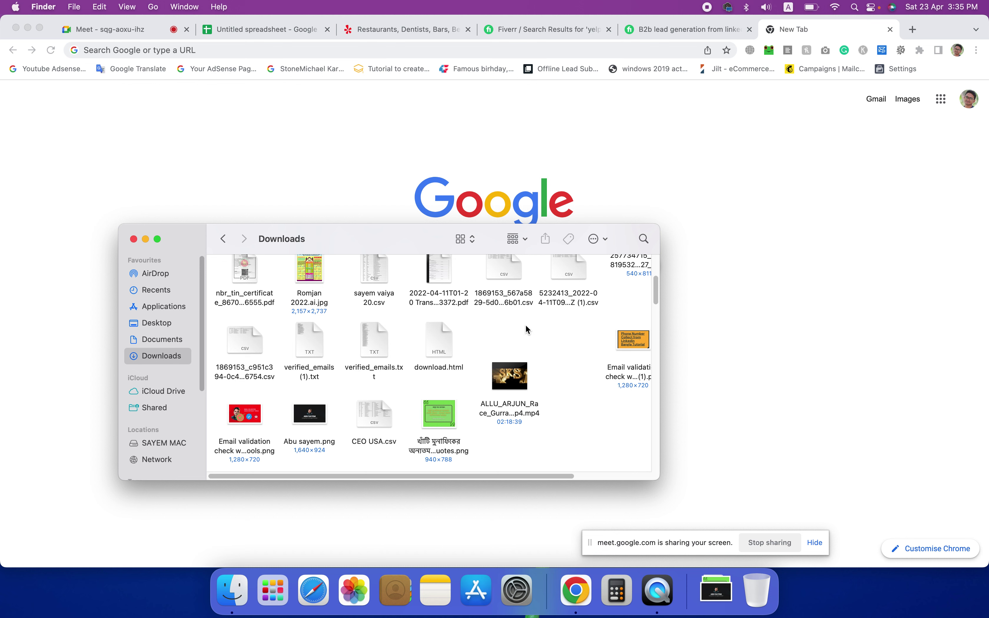
{"action": "scroll", "coordinate": [527, 330], "scroll_direction": "up", "scroll_amount": 5}
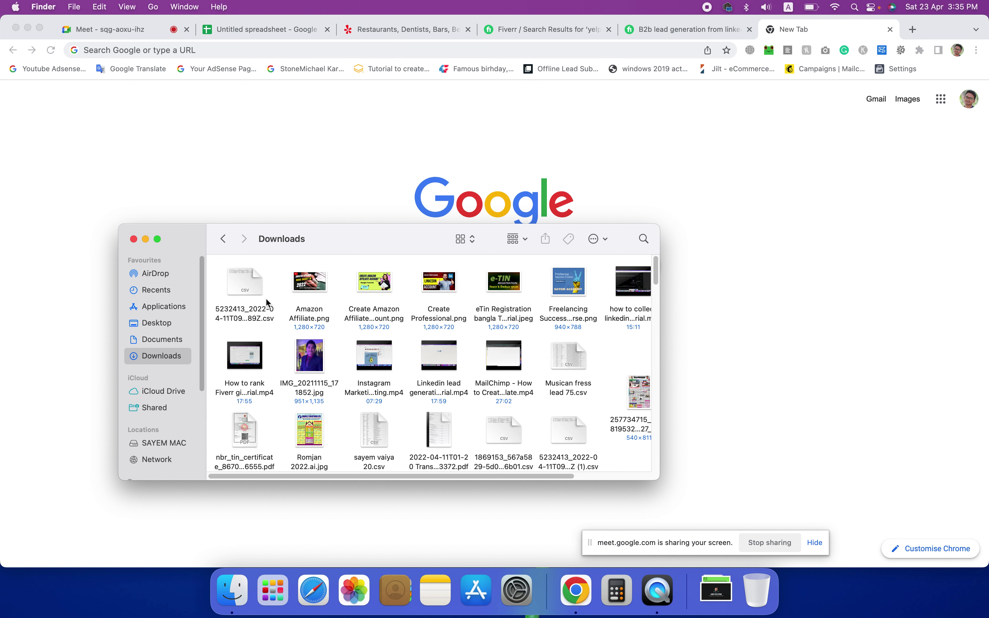
{"action": "scroll", "coordinate": [440, 368], "scroll_direction": "down", "scroll_amount": 5}
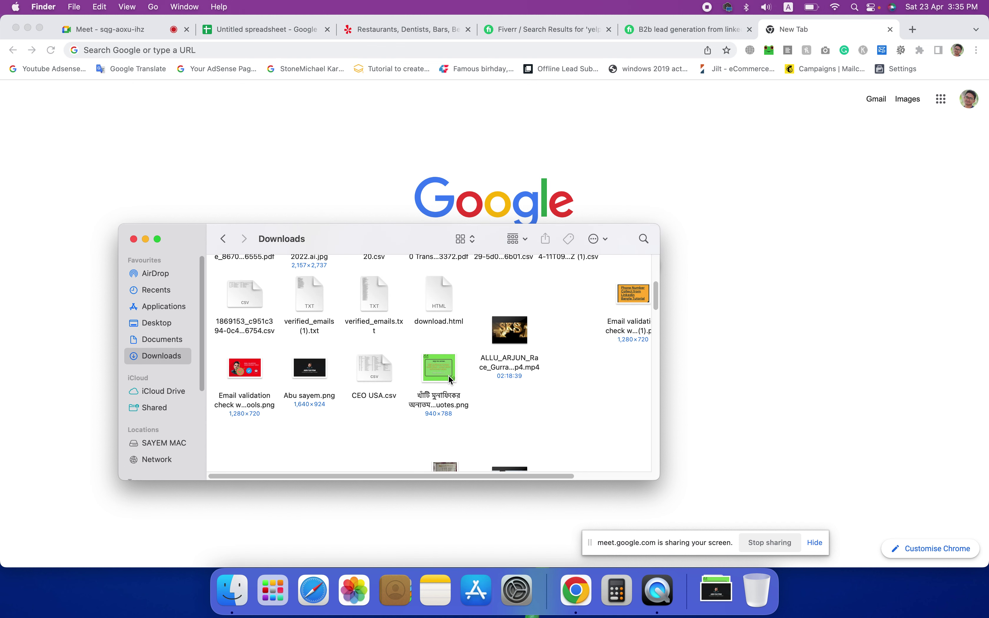
{"action": "scroll", "coordinate": [449, 379], "scroll_direction": "down", "scroll_amount": 10}
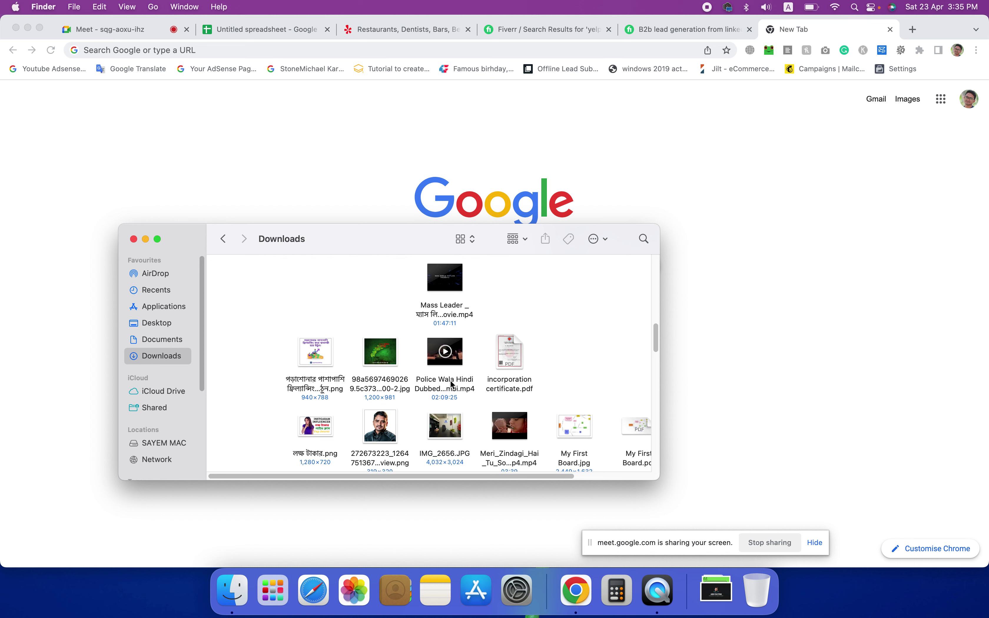
{"action": "scroll", "coordinate": [452, 385], "scroll_direction": "down", "scroll_amount": 5}
{"action": "left_click", "coordinate": [507, 399]}
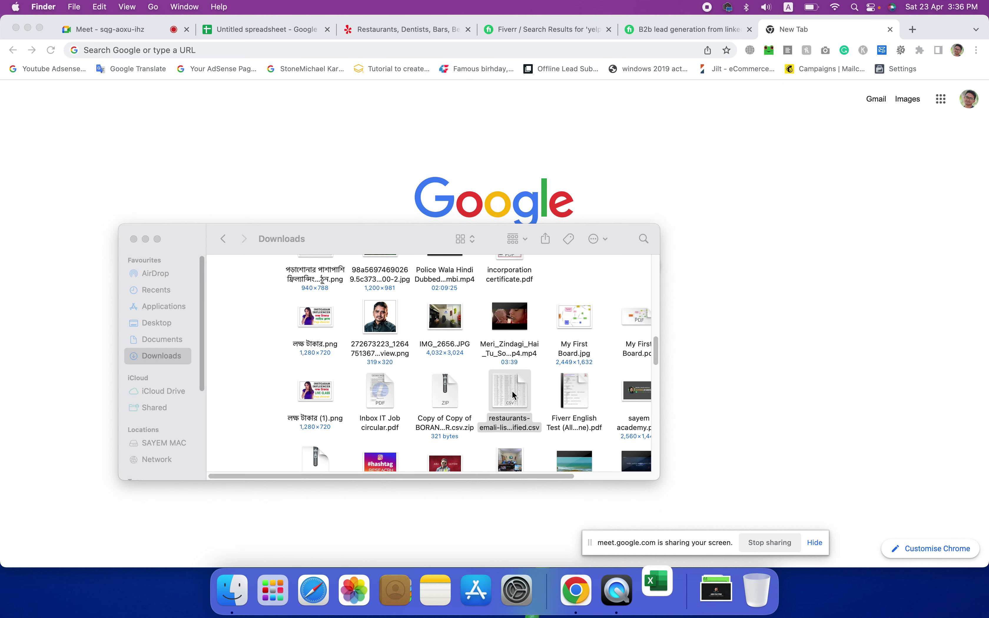
{"action": "left_click", "coordinate": [134, 240]}
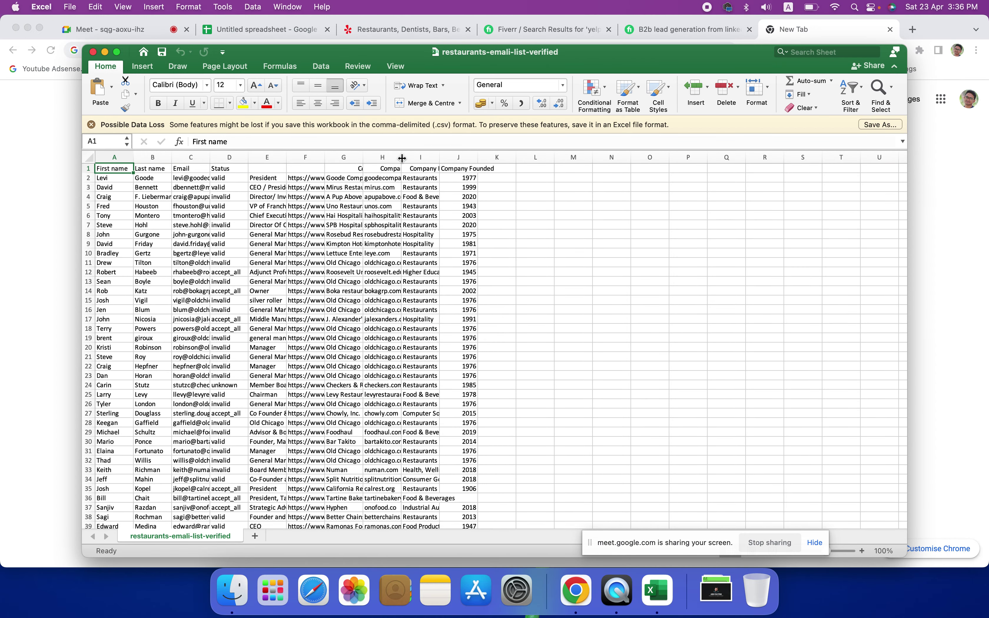
- Adjust the widths of the Company name, Company website and Company Industry columns so their entries are fully readable
{"action": "left_click_drag", "start_coordinate": [402, 158], "coordinate": [614, 158]}
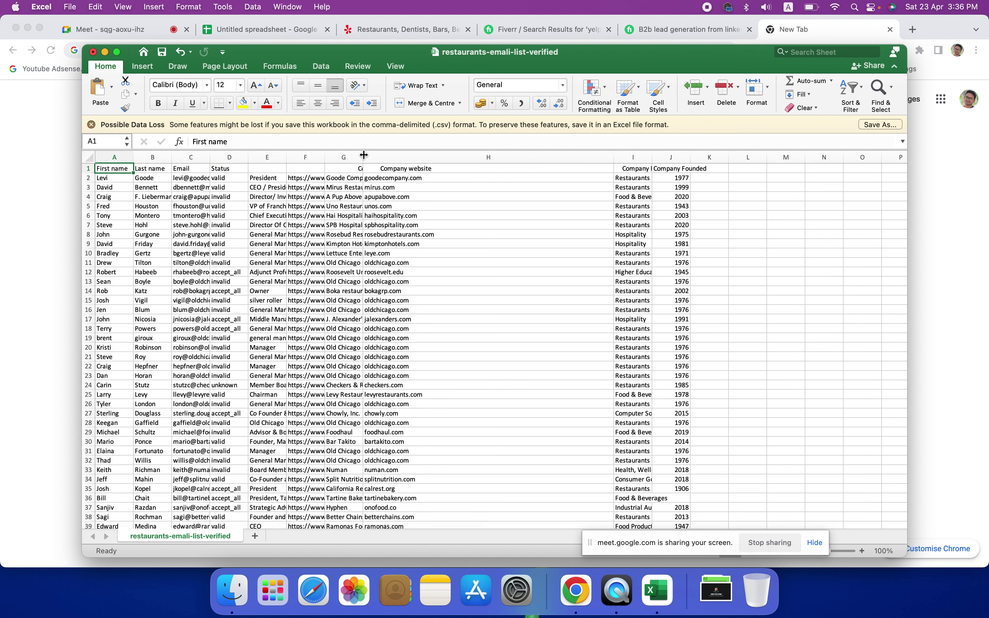
{"action": "left_click_drag", "start_coordinate": [363, 157], "coordinate": [130, 169]}
{"action": "left_click", "coordinate": [200, 178]}
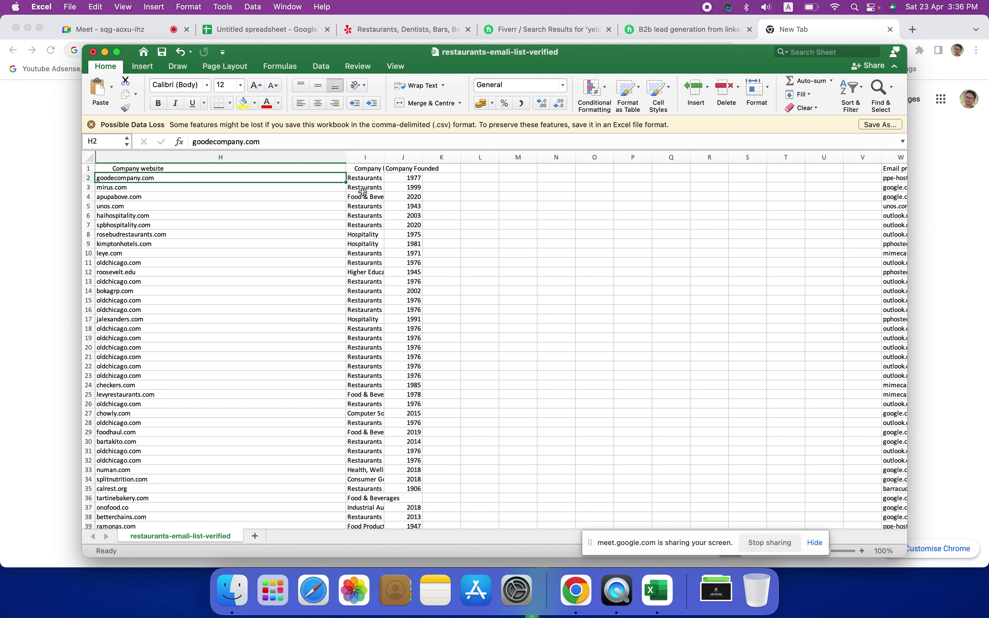
{"action": "left_click_drag", "start_coordinate": [346, 158], "coordinate": [438, 161]}
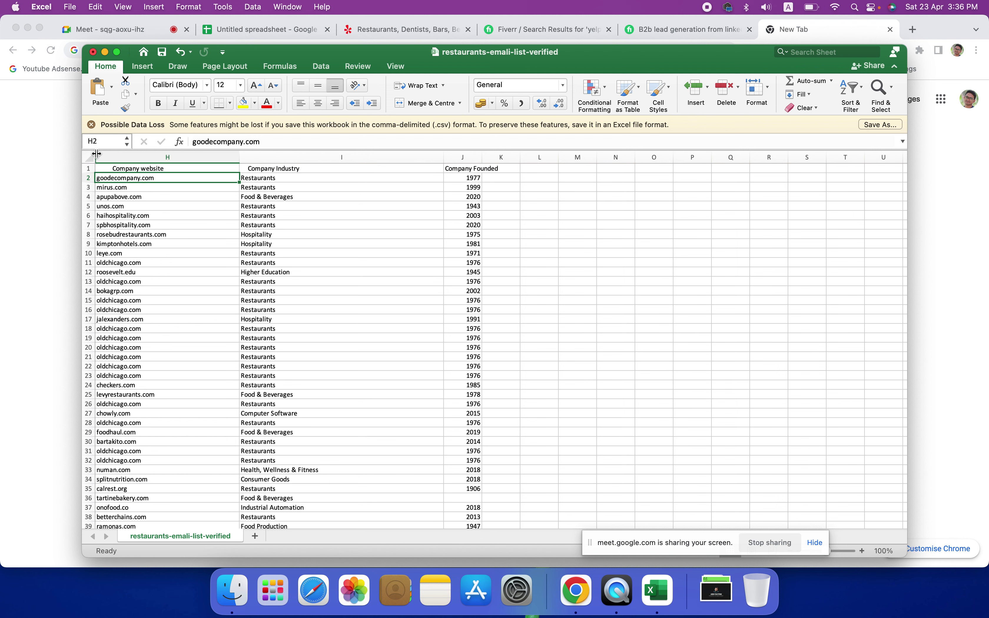
{"action": "left_click_drag", "start_coordinate": [97, 152], "coordinate": [298, 160]}
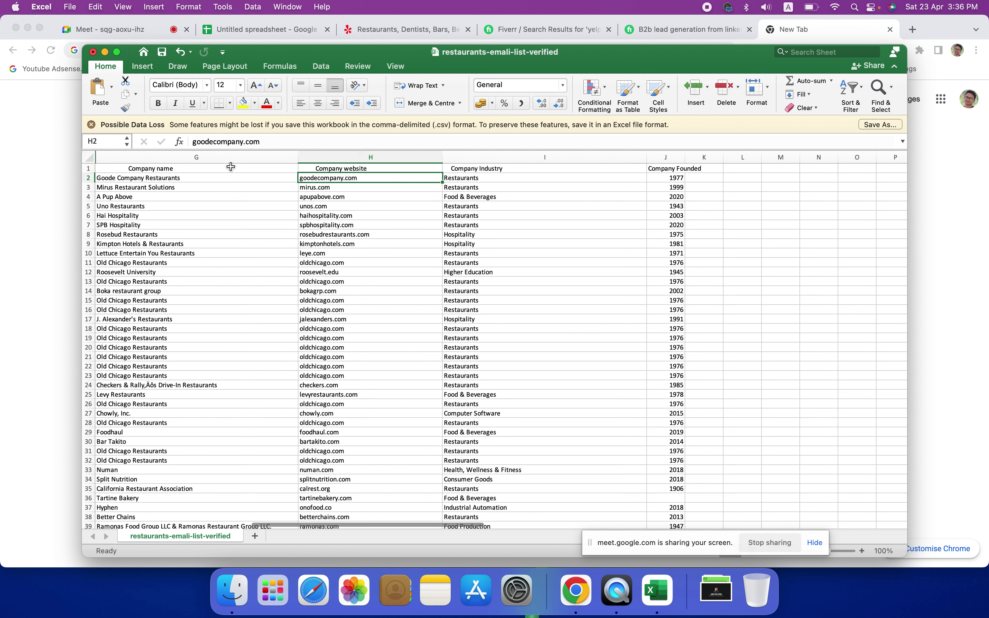
{"action": "mouse_move", "coordinate": [97, 156]}
{"action": "left_mouse_down"}
{"action": "mouse_move", "coordinate": [144, 157]}
{"action": "mouse_move", "coordinate": [105, 157]}
{"action": "left_mouse_up"}
{"action": "left_click", "coordinate": [209, 177]}
- Delete the Company website and Company Industry columns from the sheet
{"action": "left_click", "coordinate": [365, 157]}
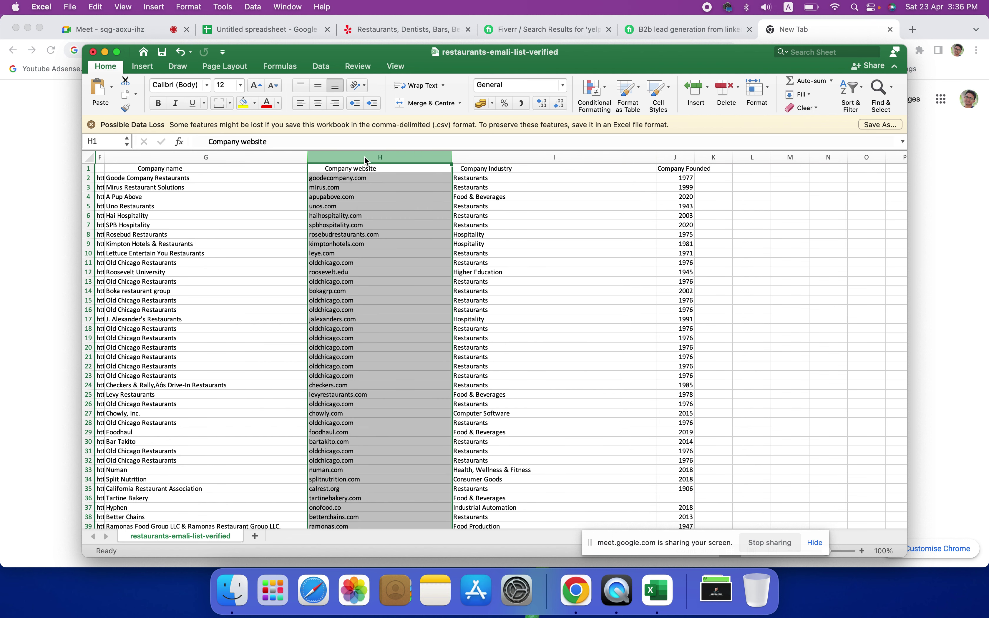
{"action": "right_click", "coordinate": [365, 157]}
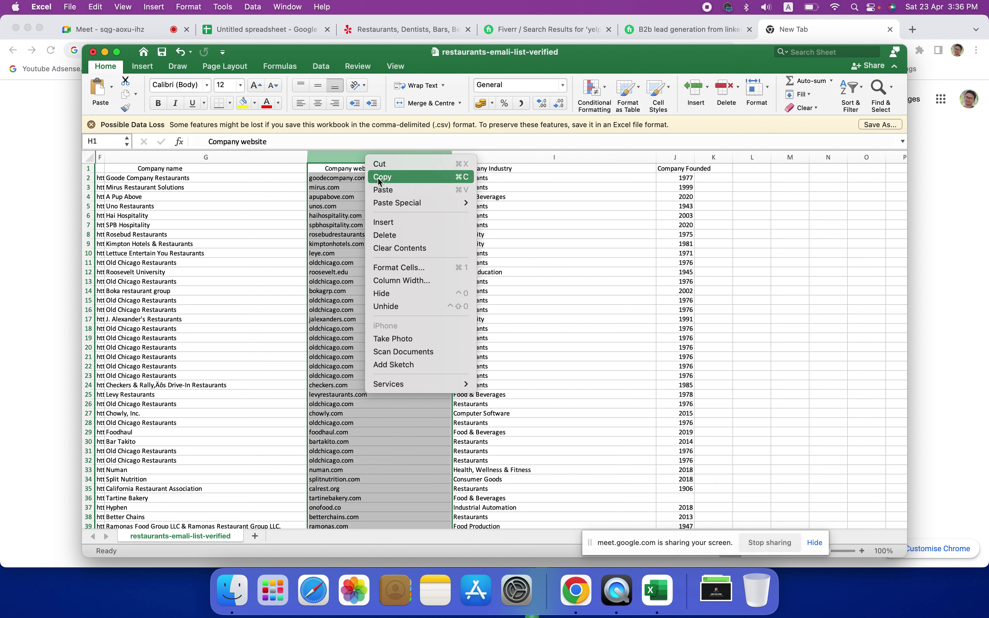
{"action": "key", "text": "Escape"}
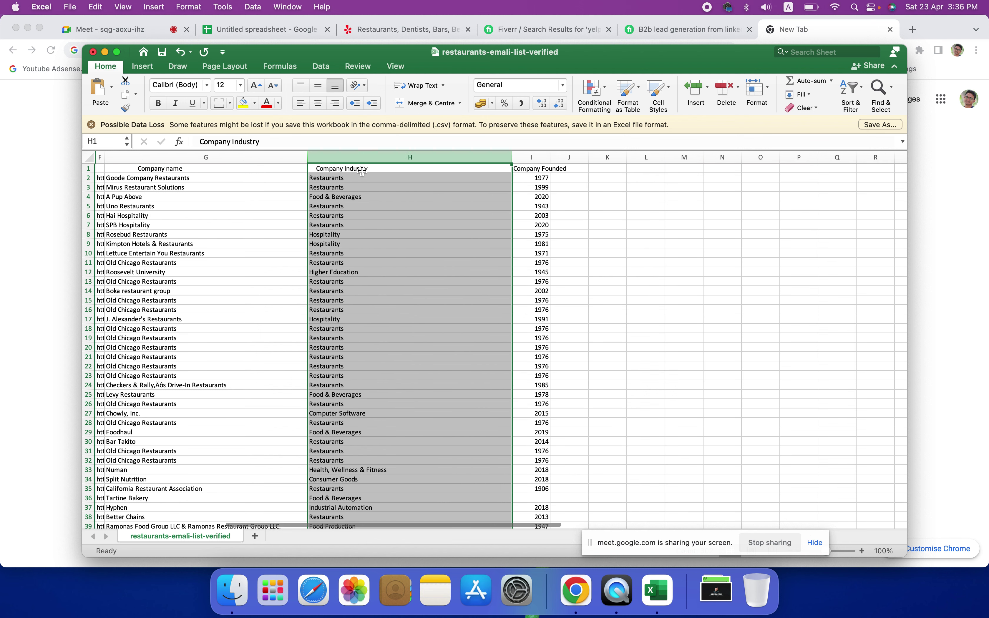
{"action": "right_click", "coordinate": [359, 158]}
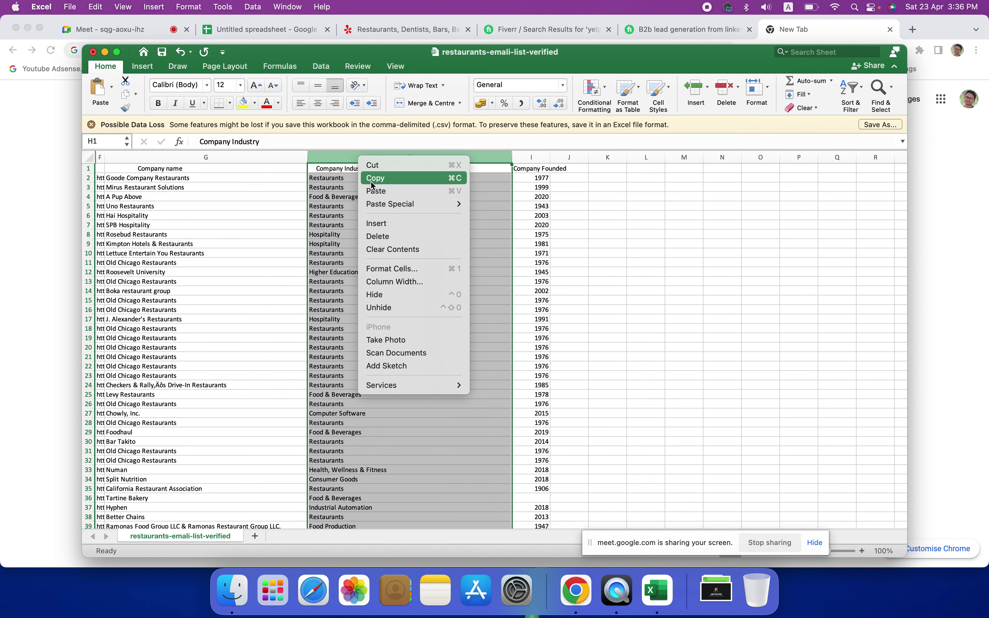
{"action": "left_click", "coordinate": [383, 237]}
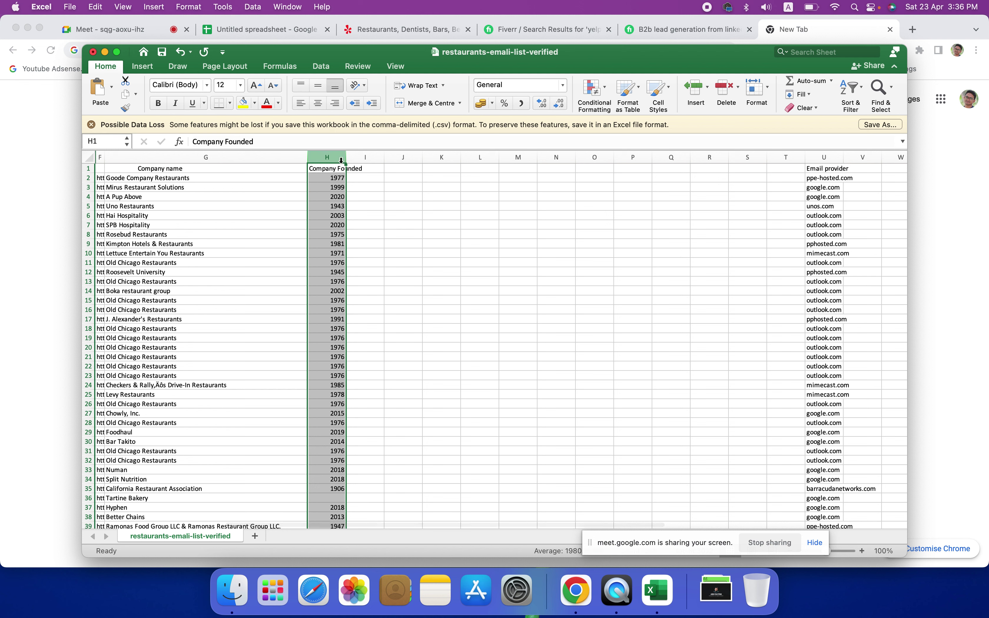
- Delete the Company Founded column and the Email provider column farther along the sheet
{"action": "right_click", "coordinate": [337, 161]}
{"action": "left_click", "coordinate": [368, 236]}
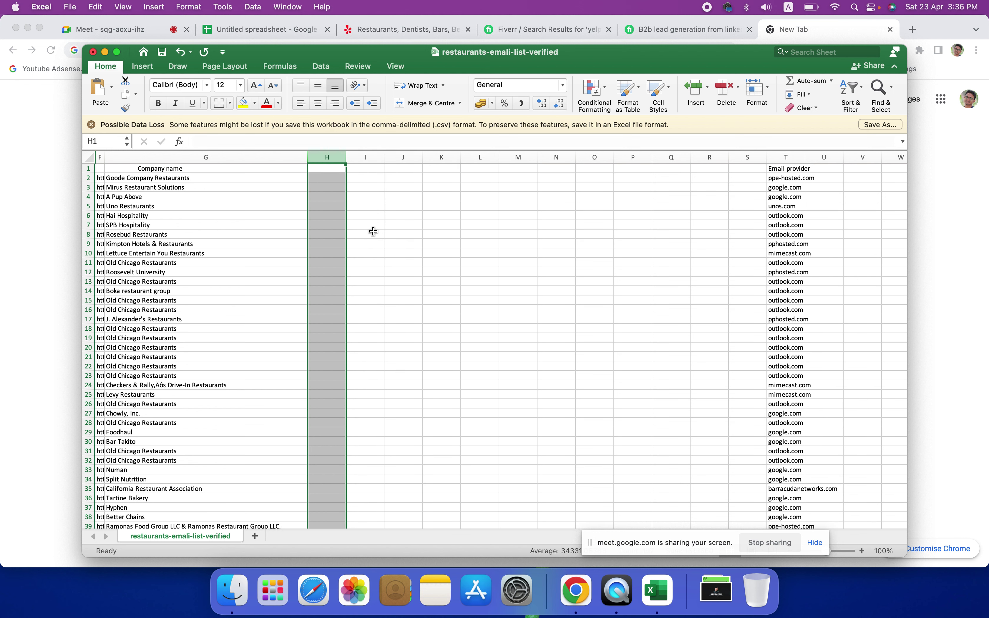
{"action": "left_click", "coordinate": [792, 159]}
{"action": "right_click", "coordinate": [793, 160]}
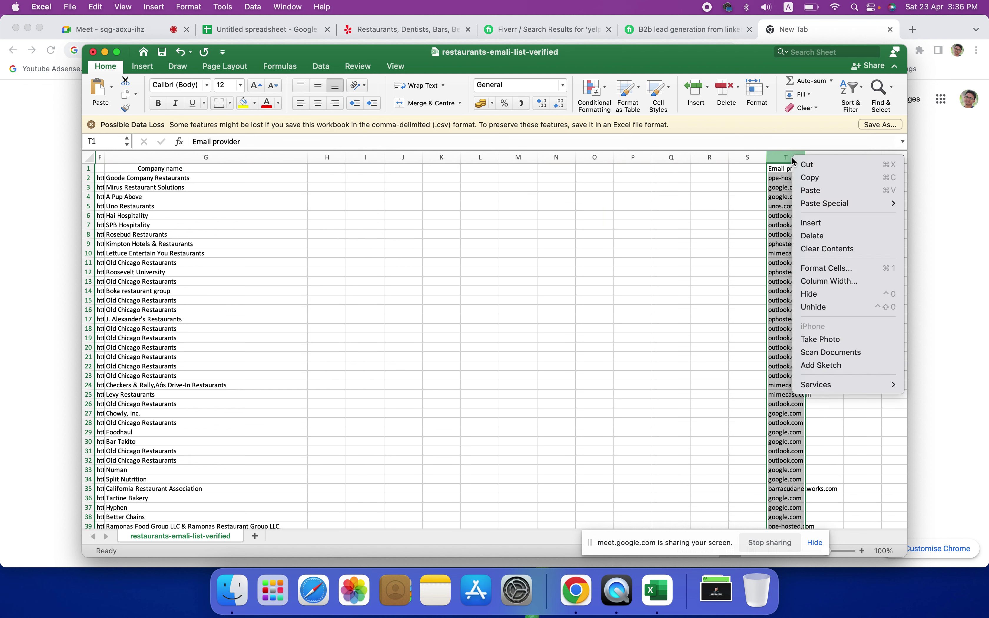
{"action": "left_click", "coordinate": [812, 236]}
{"action": "left_click", "coordinate": [380, 236]}
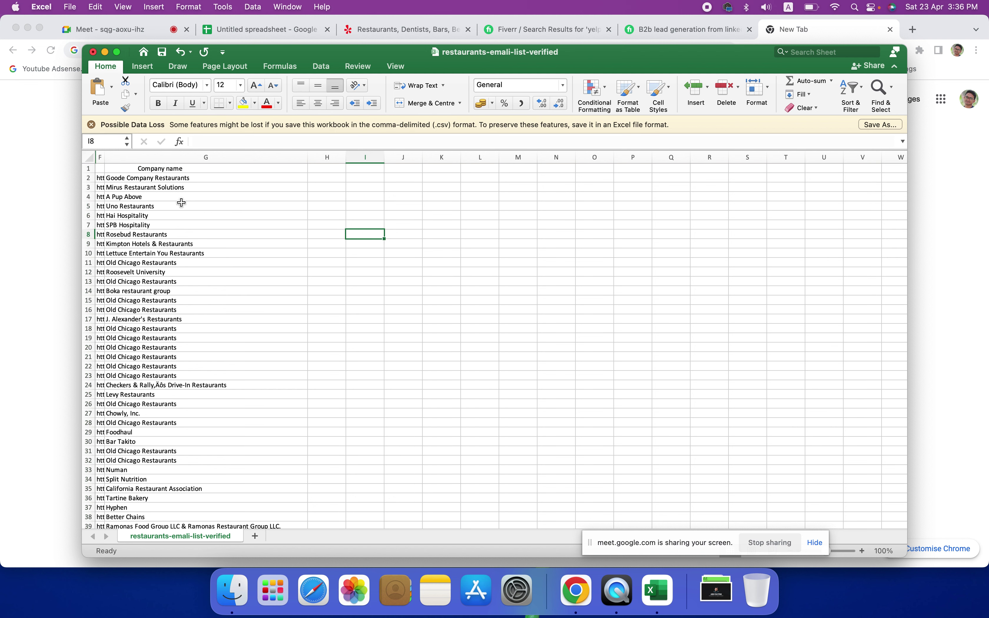
- Collapse the narrow column F completely so that the Company name column comes first in view
{"action": "left_click_drag", "start_coordinate": [105, 158], "coordinate": [99, 160]}
{"action": "left_click", "coordinate": [278, 229]}
{"action": "left_click", "coordinate": [189, 177]}
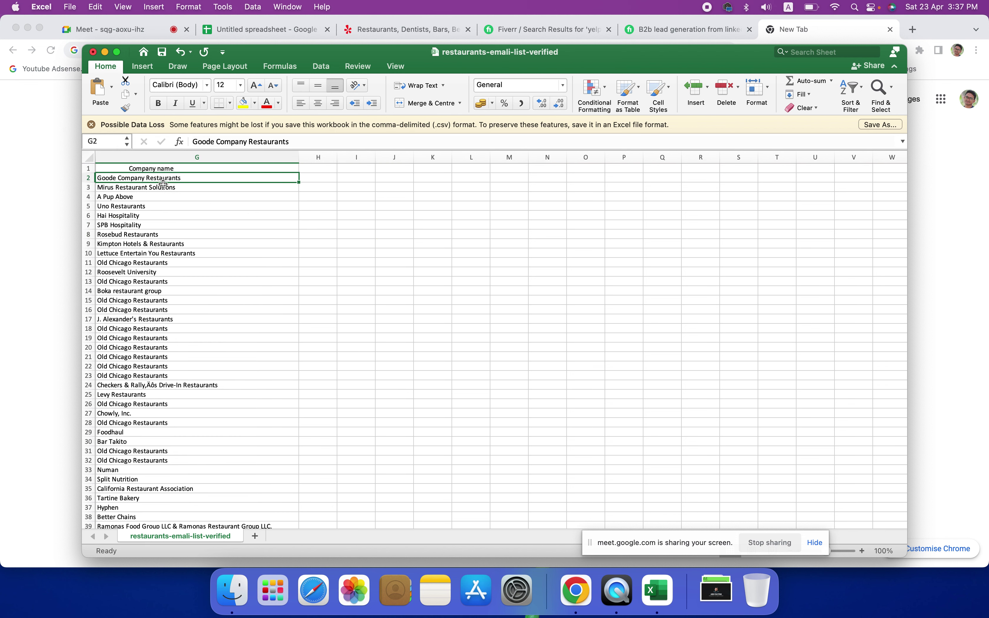
- Find the Company Size data beside the company names from row 106 onward and delete its whole column H
{"action": "left_click", "coordinate": [184, 347]}
{"action": "scroll", "coordinate": [209, 388], "scroll_direction": "down", "scroll_amount": 11}
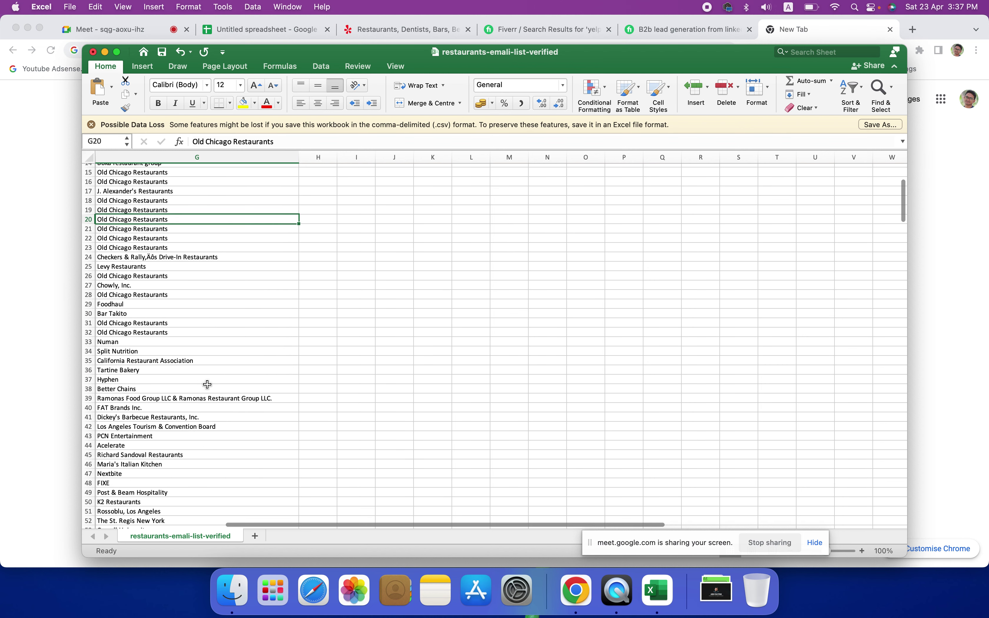
{"action": "scroll", "coordinate": [211, 388], "scroll_direction": "down", "scroll_amount": 19}
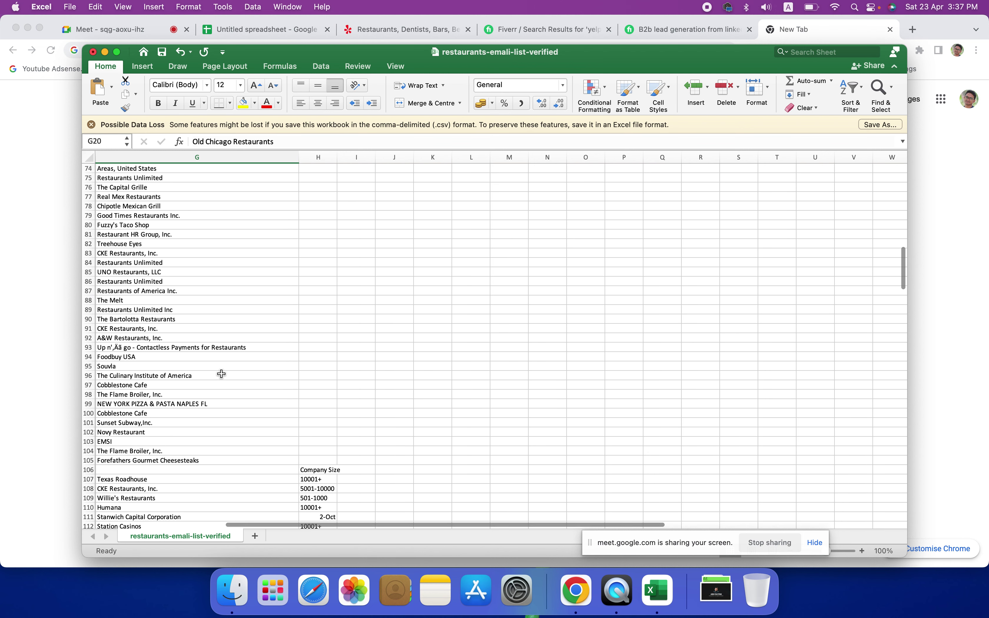
{"action": "left_click", "coordinate": [318, 158]}
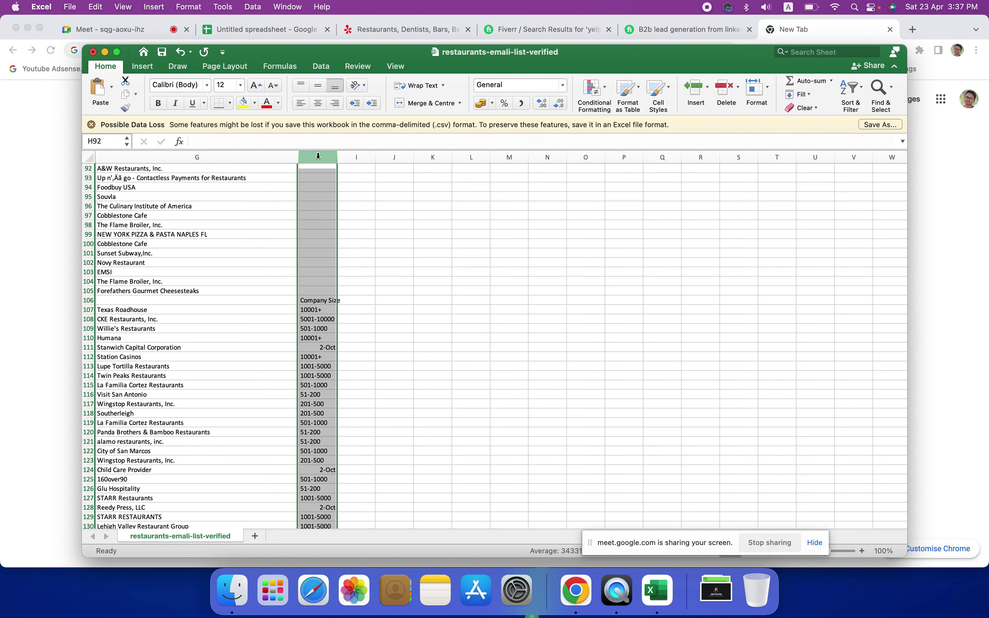
{"action": "right_click", "coordinate": [319, 159]}
{"action": "left_click", "coordinate": [346, 235]}
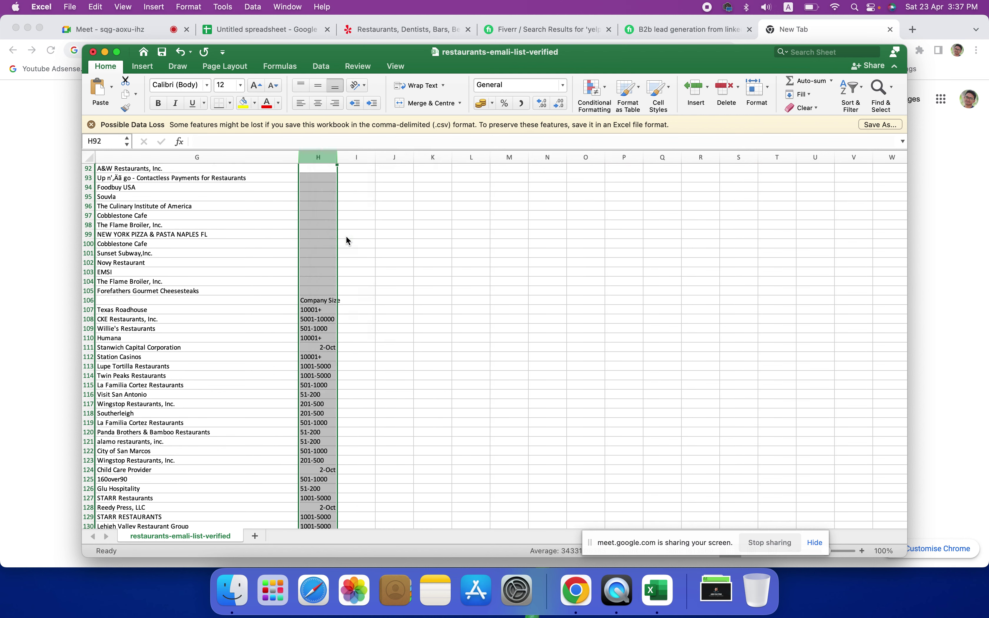
{"action": "scroll", "coordinate": [250, 332], "scroll_direction": "down", "scroll_amount": 6}
{"action": "scroll", "coordinate": [249, 343], "scroll_direction": "up", "scroll_amount": 20}
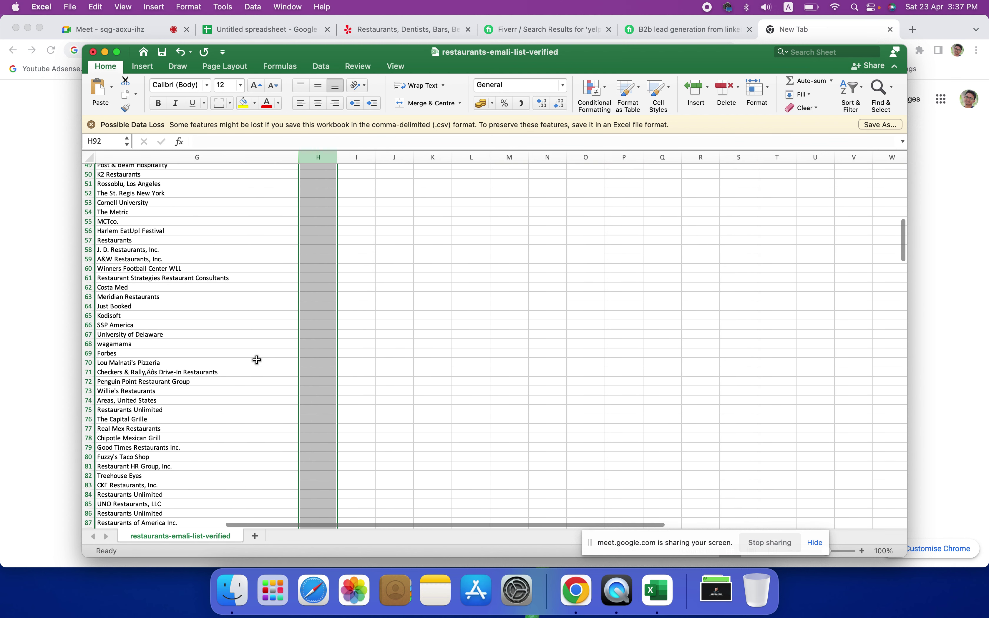
{"action": "scroll", "coordinate": [261, 359], "scroll_direction": "up", "scroll_amount": 10}
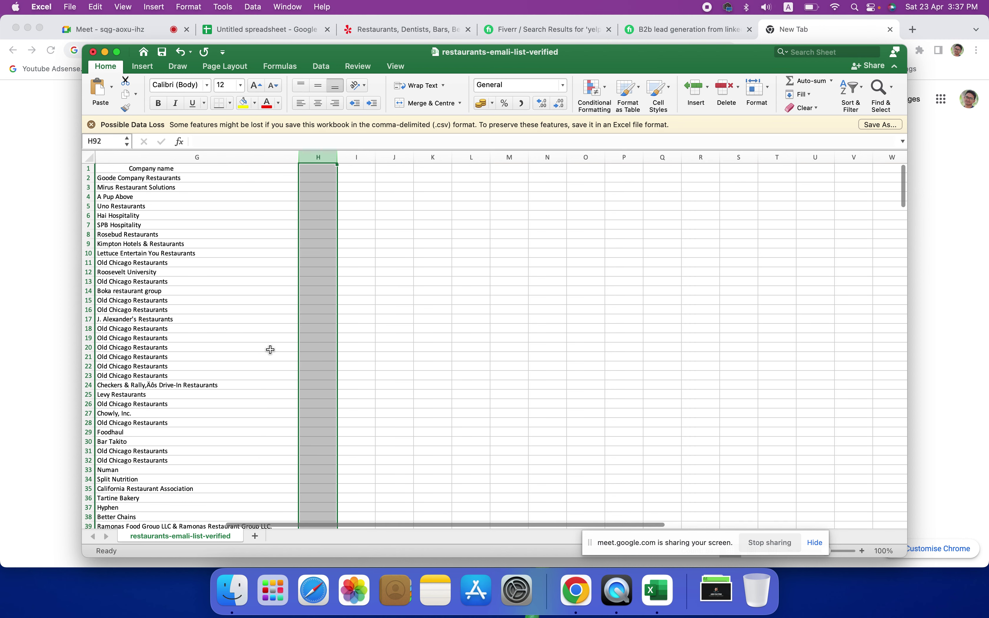
{"action": "left_click", "coordinate": [428, 203]}
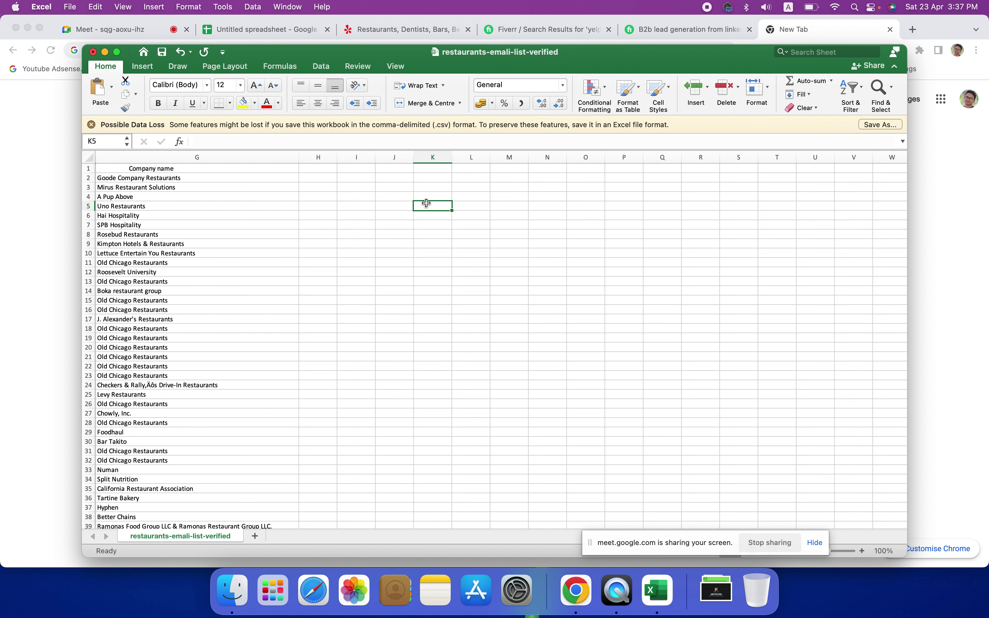
- Narrow the Company name column to about its longest entry and widen the Linkedin column to show the full profile URLs
{"action": "left_click_drag", "start_coordinate": [300, 161], "coordinate": [273, 162]}
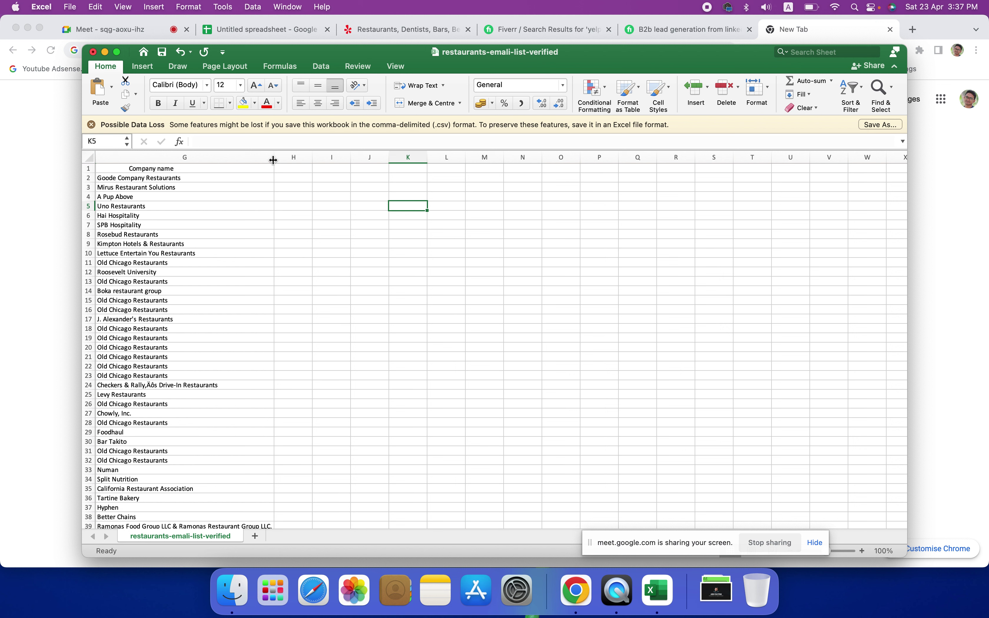
{"action": "left_click", "coordinate": [275, 158]}
{"action": "left_click", "coordinate": [273, 157]}
{"action": "left_click_drag", "start_coordinate": [97, 154], "coordinate": [419, 171]}
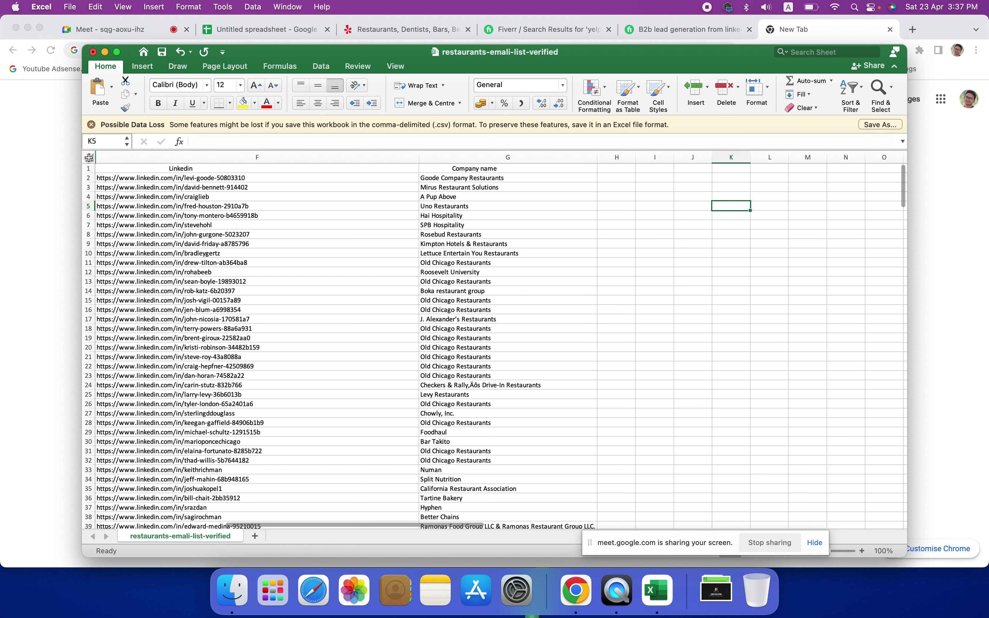
- Widen the collapsed Title, Status, Email and Last name columns, and set the First name column's width to about 28.67
{"action": "left_click_drag", "start_coordinate": [97, 153], "coordinate": [235, 155]}
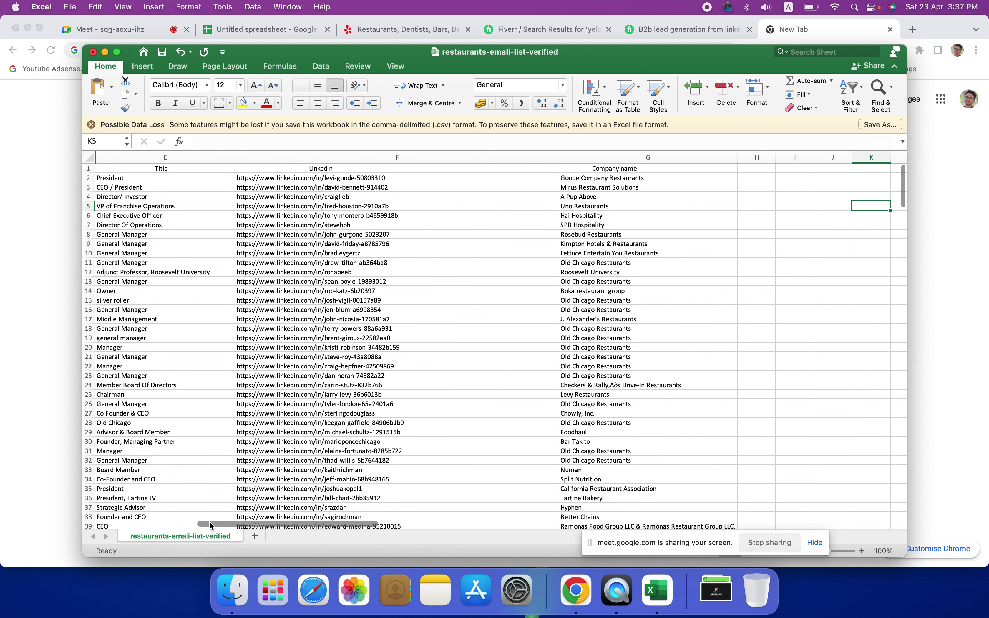
{"action": "left_click_drag", "start_coordinate": [96, 157], "coordinate": [209, 159]}
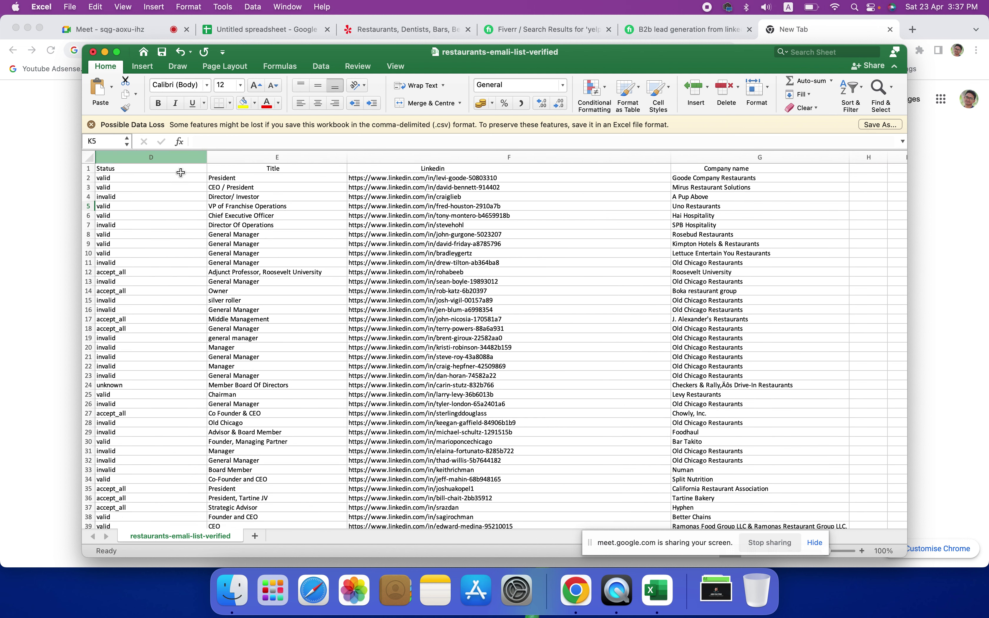
{"action": "left_click_drag", "start_coordinate": [96, 153], "coordinate": [204, 158]}
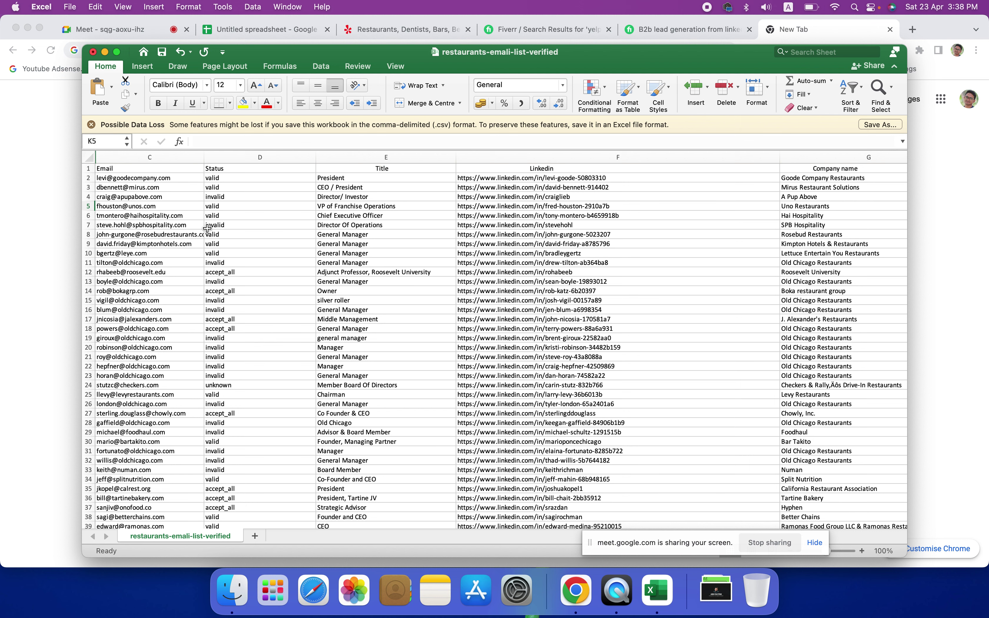
{"action": "left_click_drag", "start_coordinate": [96, 154], "coordinate": [215, 157]}
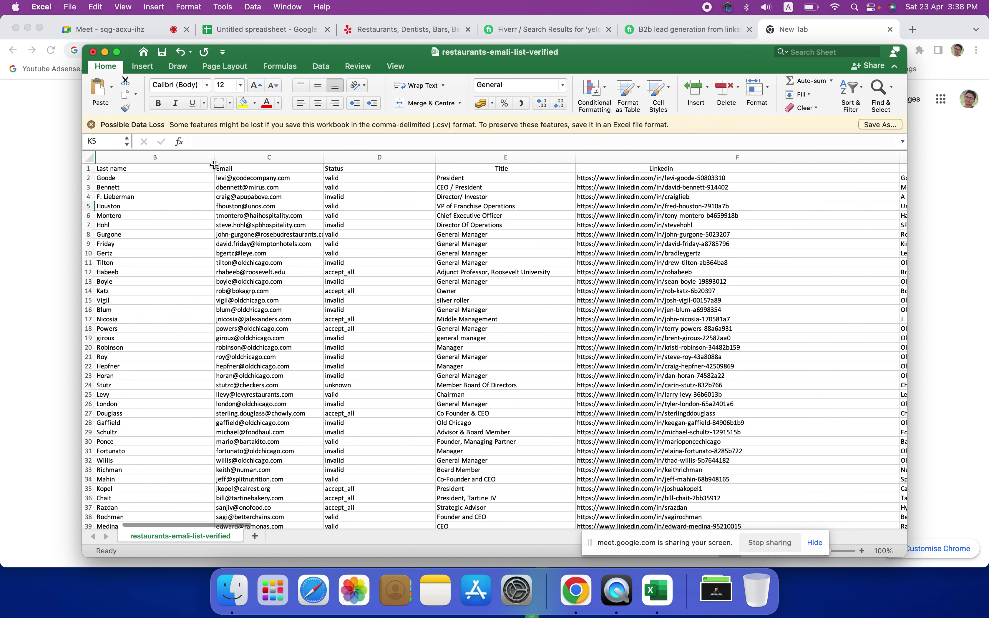
{"action": "left_click", "coordinate": [131, 179]}
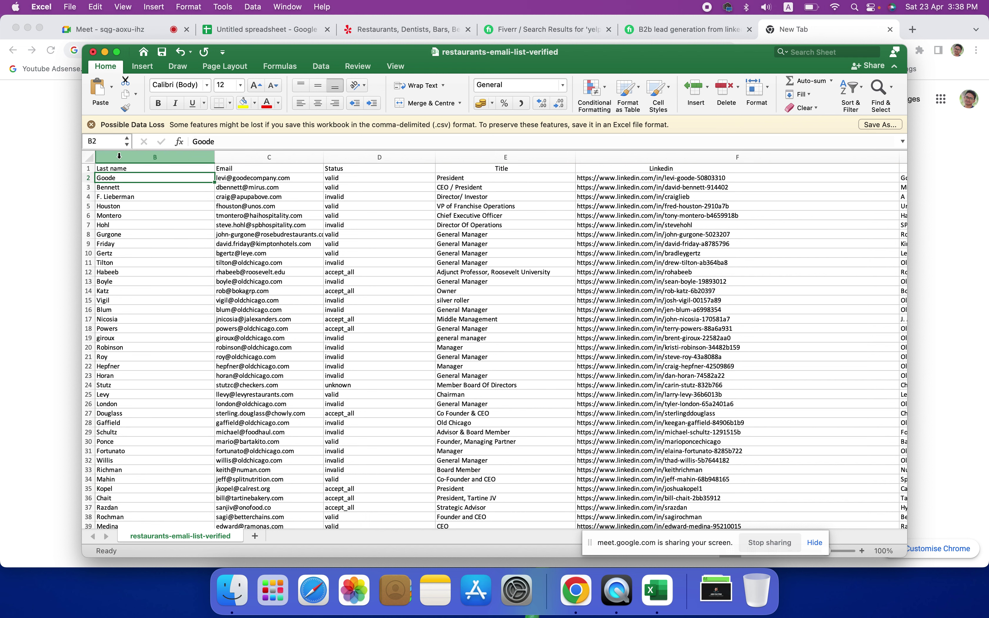
{"action": "left_click_drag", "start_coordinate": [95, 155], "coordinate": [199, 156]}
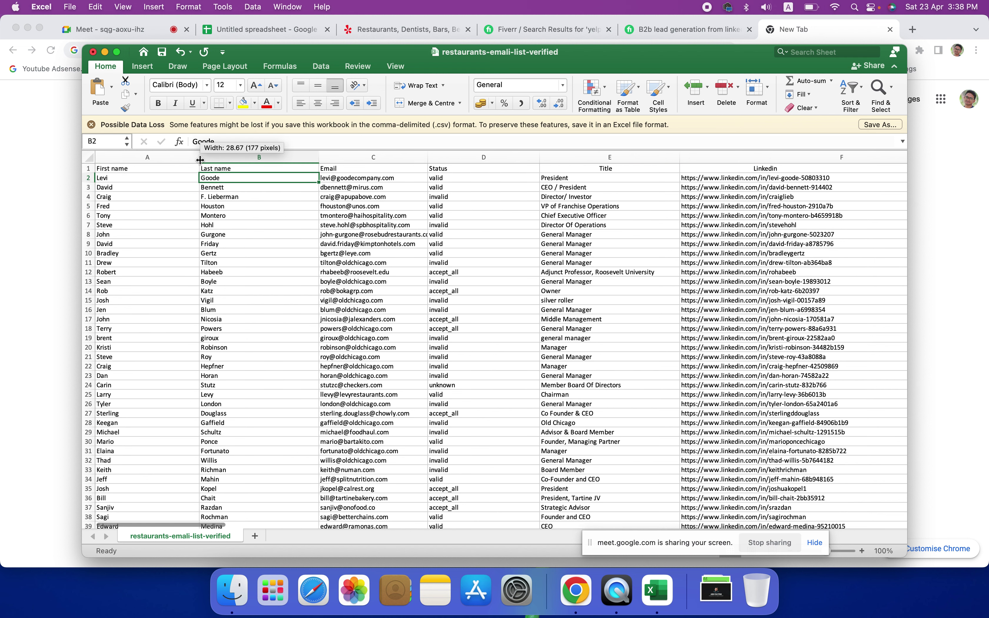
- Narrow the Last name, Email and Linkedin columns close to their contents, and set Status to width 7.00 and Title to 12.50
{"action": "left_click", "coordinate": [138, 180]}
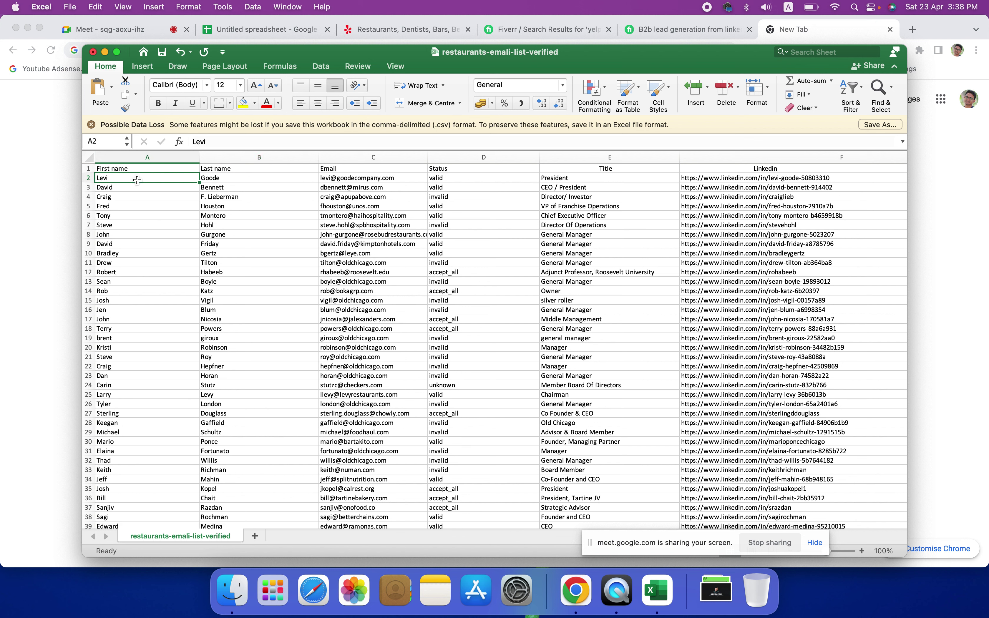
{"action": "left_click", "coordinate": [257, 182]}
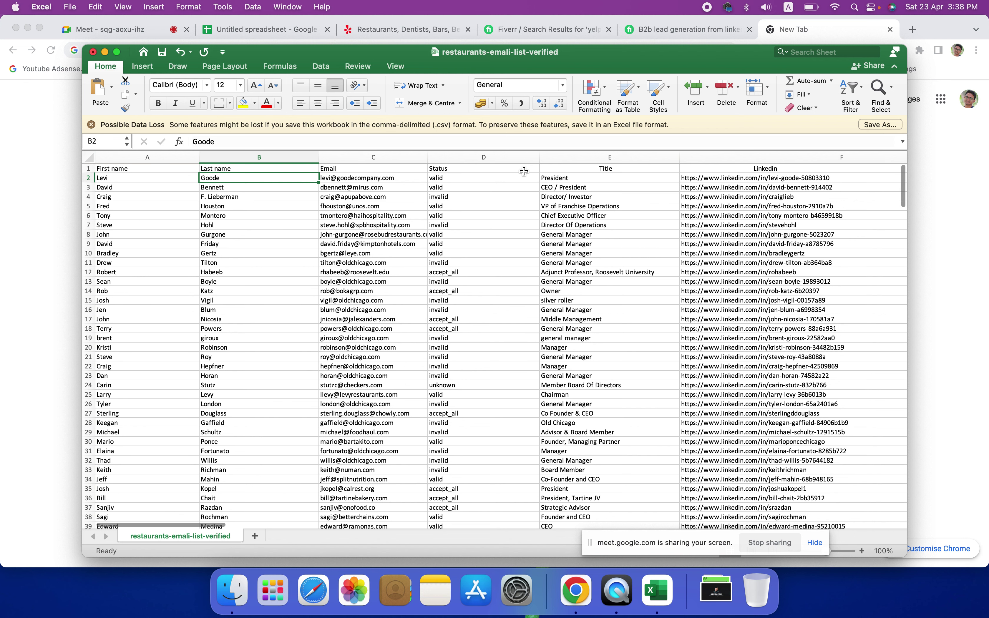
{"action": "left_click_drag", "start_coordinate": [319, 151], "coordinate": [244, 158]}
{"action": "left_click_drag", "start_coordinate": [353, 157], "coordinate": [326, 158]}
{"action": "left_click_drag", "start_coordinate": [439, 157], "coordinate": [354, 168]}
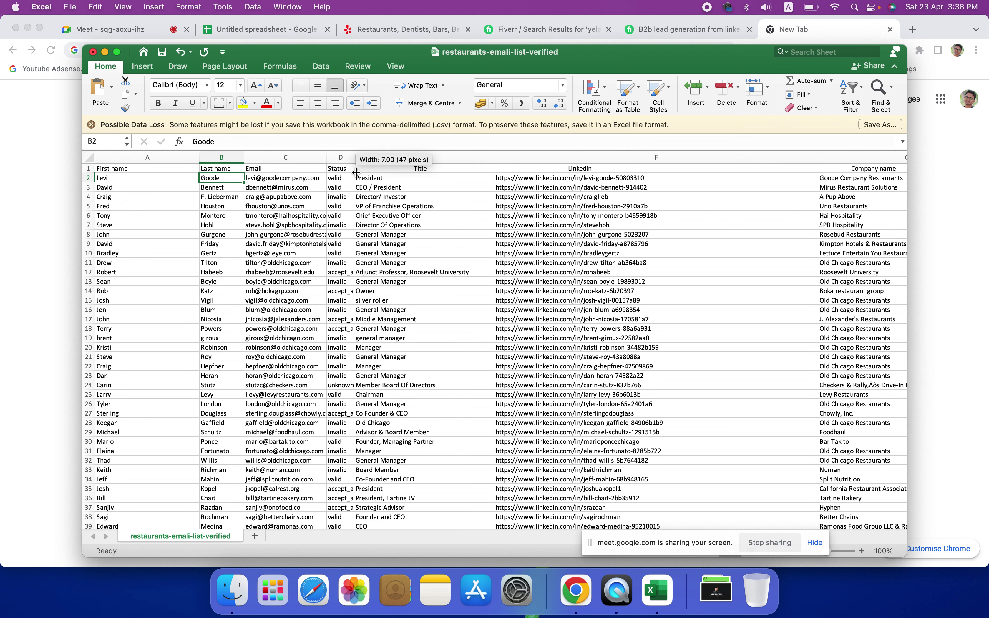
{"action": "left_click_drag", "start_coordinate": [494, 160], "coordinate": [402, 173]}
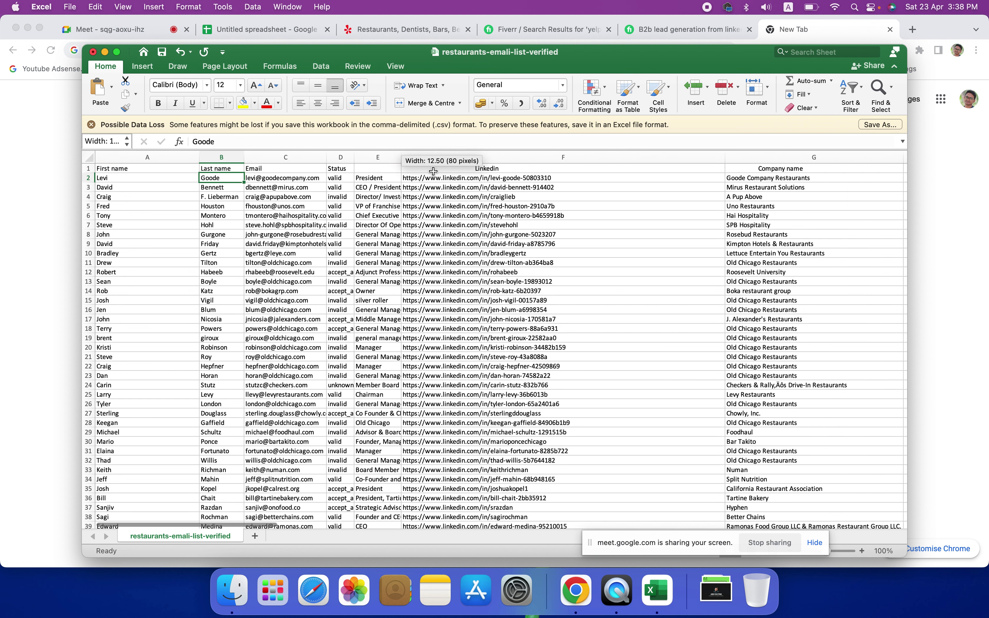
{"action": "left_click_drag", "start_coordinate": [726, 155], "coordinate": [572, 174]}
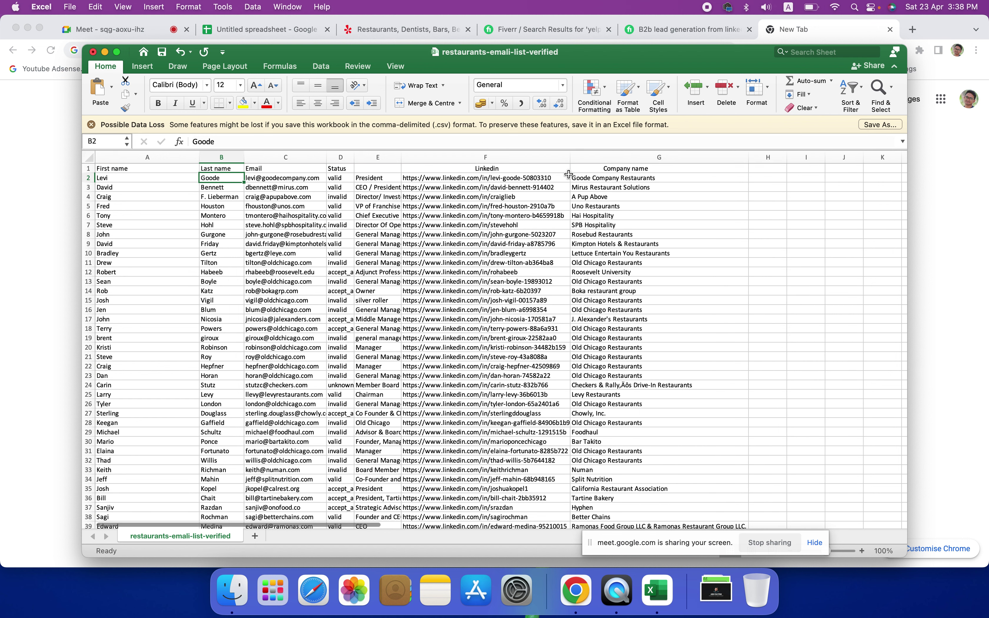
- Copy the company name Goode Company Restaurants from cell G2
{"action": "left_click_drag", "start_coordinate": [221, 180], "coordinate": [137, 182]}
{"action": "left_click", "coordinate": [231, 178]}
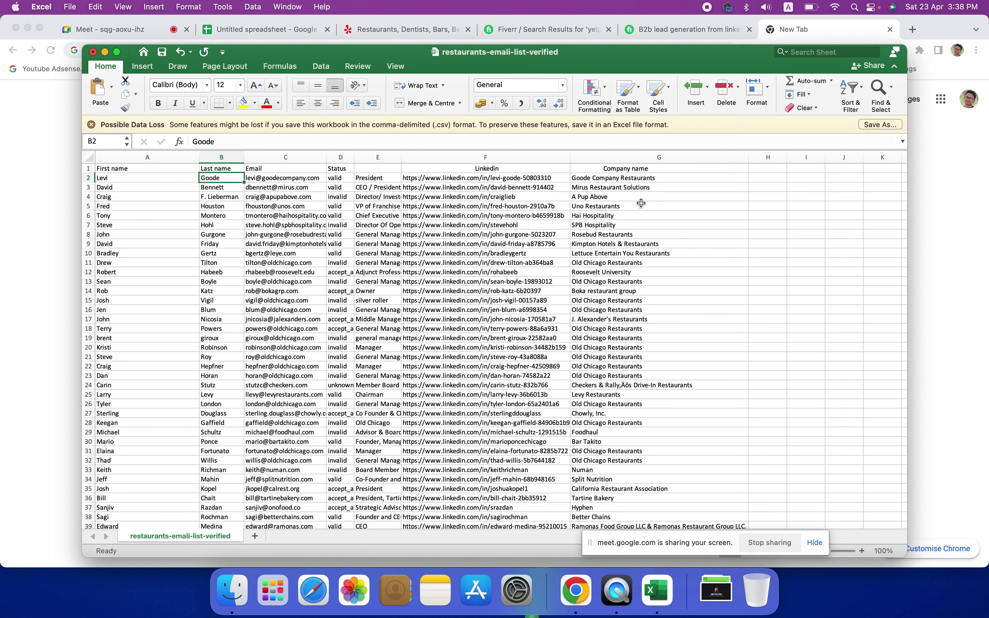
{"action": "right_click", "coordinate": [654, 179]}
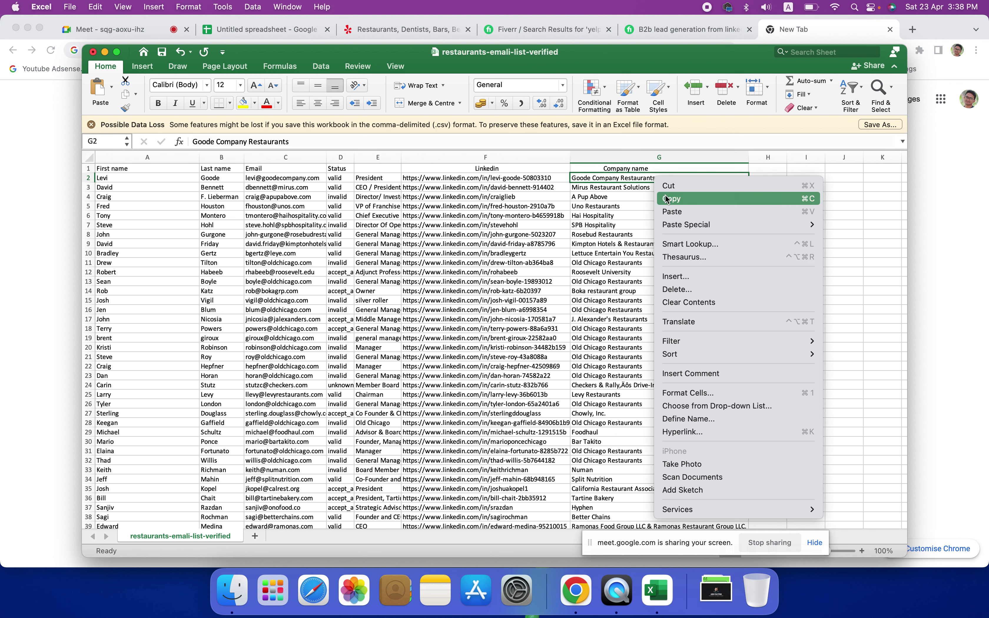
{"action": "left_click", "coordinate": [666, 197]}
- Switch to Chrome and search Google for Goode Company Restaurants "Owner" "Linkedin", using the copied company name
{"action": "key", "text": "super+Tab"}
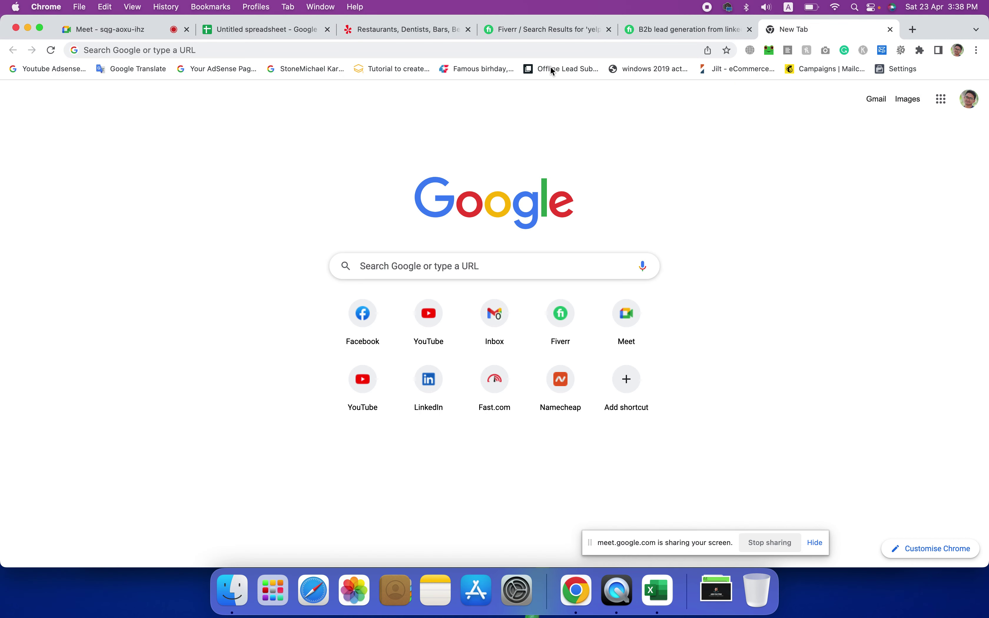
{"action": "left_click", "coordinate": [460, 47]}
{"action": "right_click", "coordinate": [460, 47]}
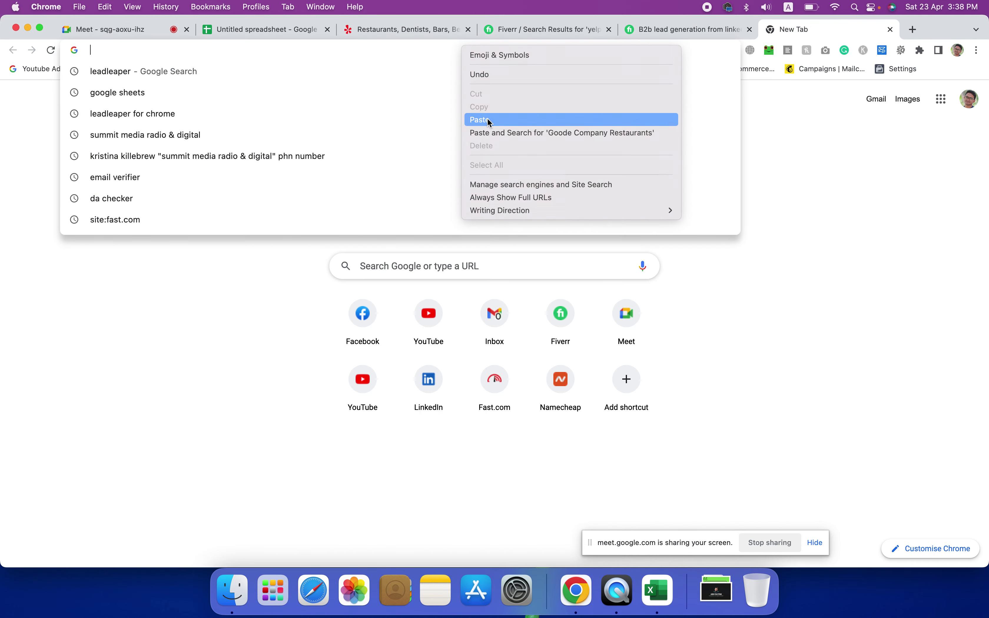
{"action": "left_click", "coordinate": [487, 118]}
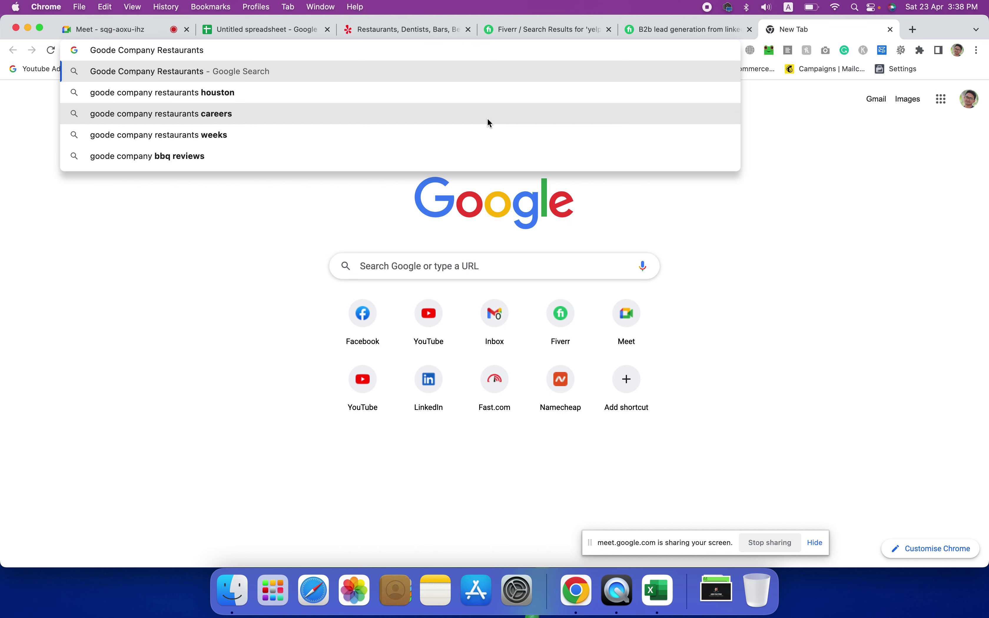
{"action": "type", "text": "\""}
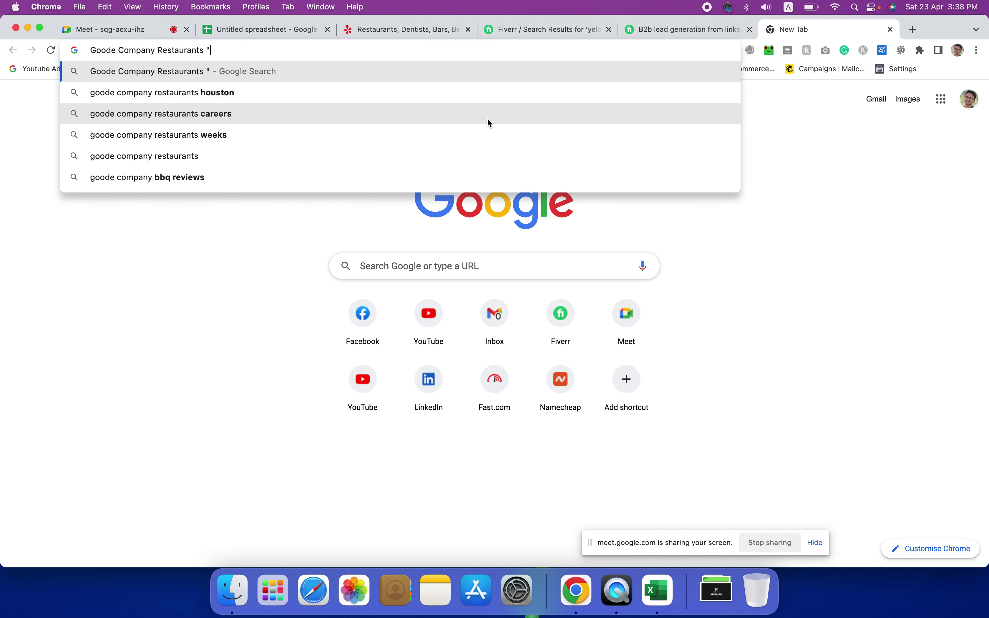
{"action": "type", "text": "Owner"}
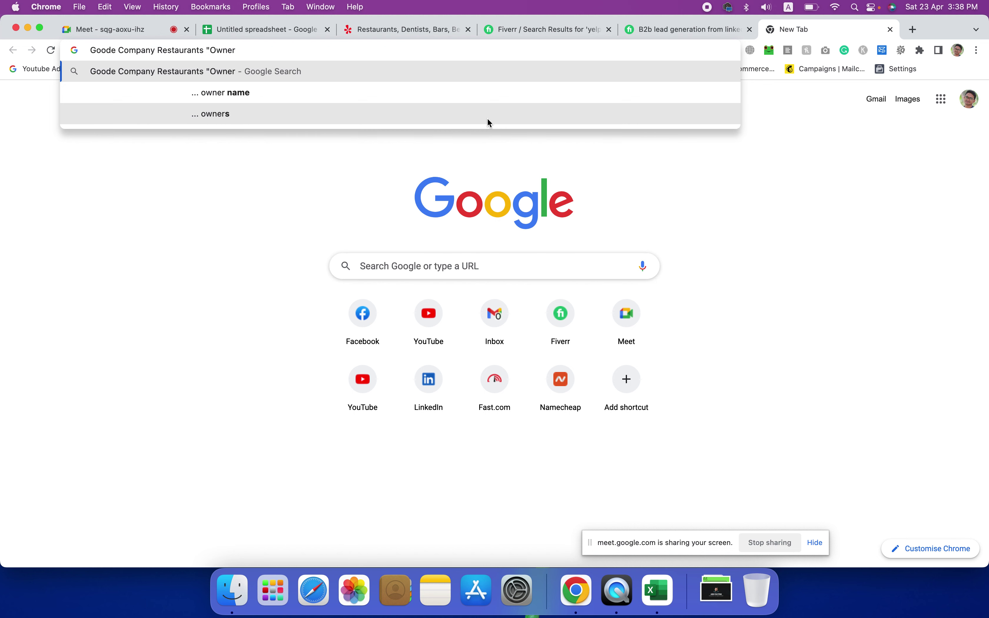
{"action": "type", "text": "\" \"Linkedin\""}
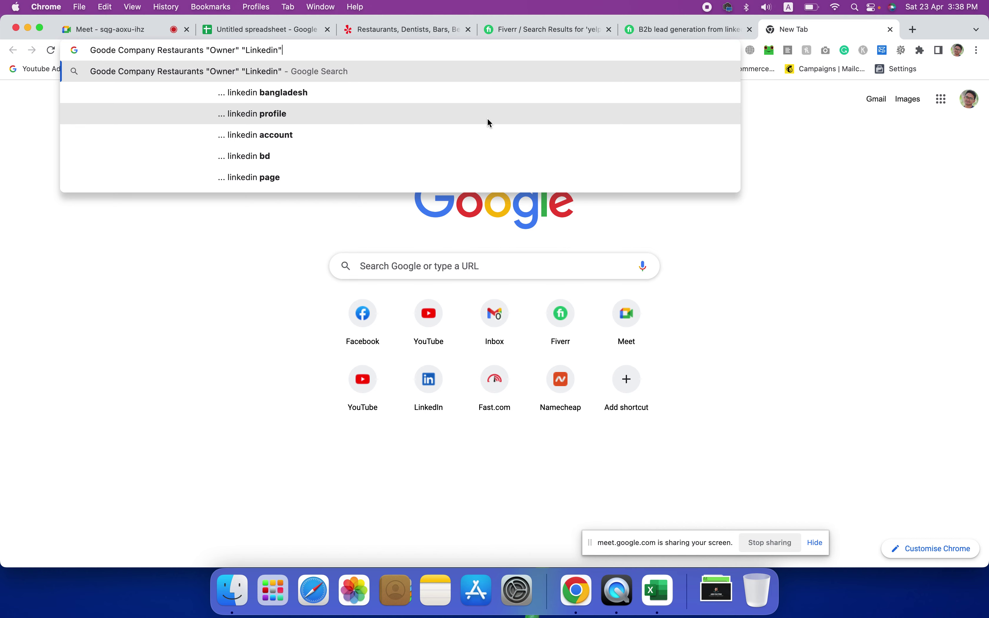
{"action": "key", "text": "Return"}
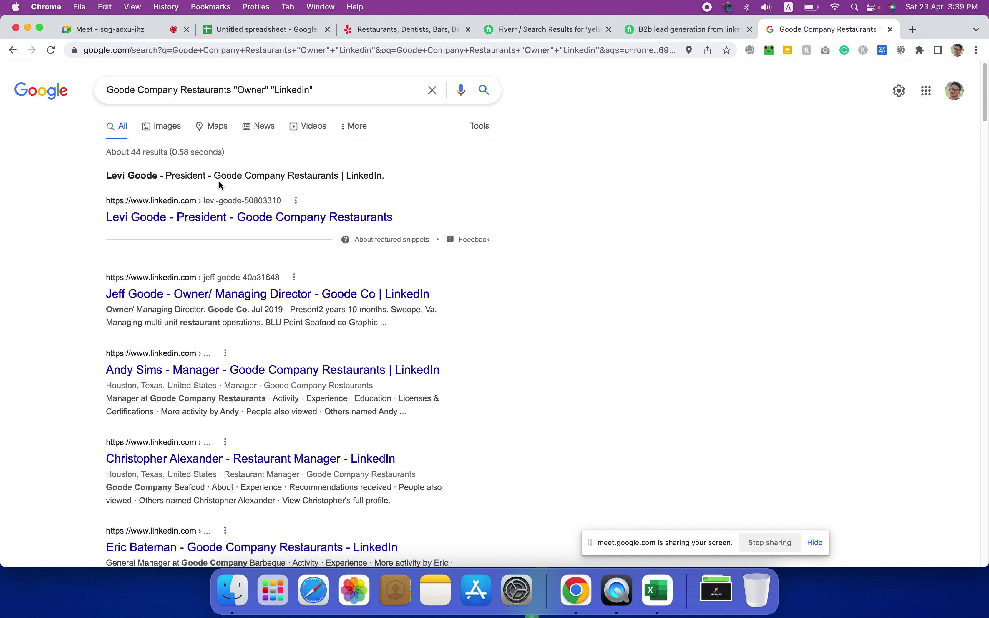
- Open the company president's LinkedIn profile from the first search result in a new tab and examine the name
{"action": "double_click", "coordinate": [190, 175]}
{"action": "left_click_drag", "start_coordinate": [205, 175], "coordinate": [198, 175]}
{"action": "right_click", "coordinate": [203, 221]}
{"action": "left_click", "coordinate": [213, 225]}
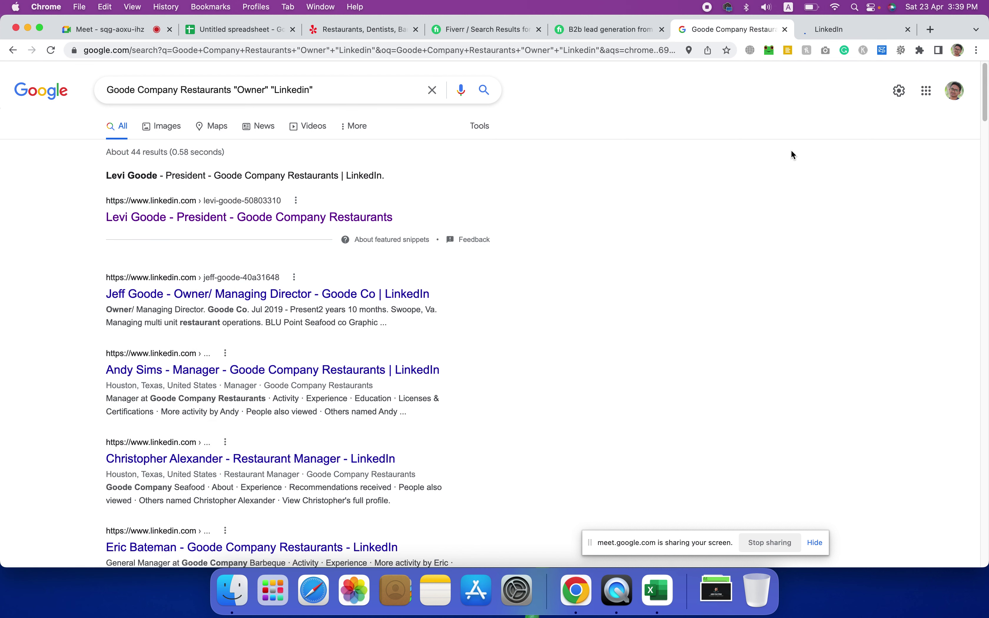
{"action": "left_click", "coordinate": [838, 31]}
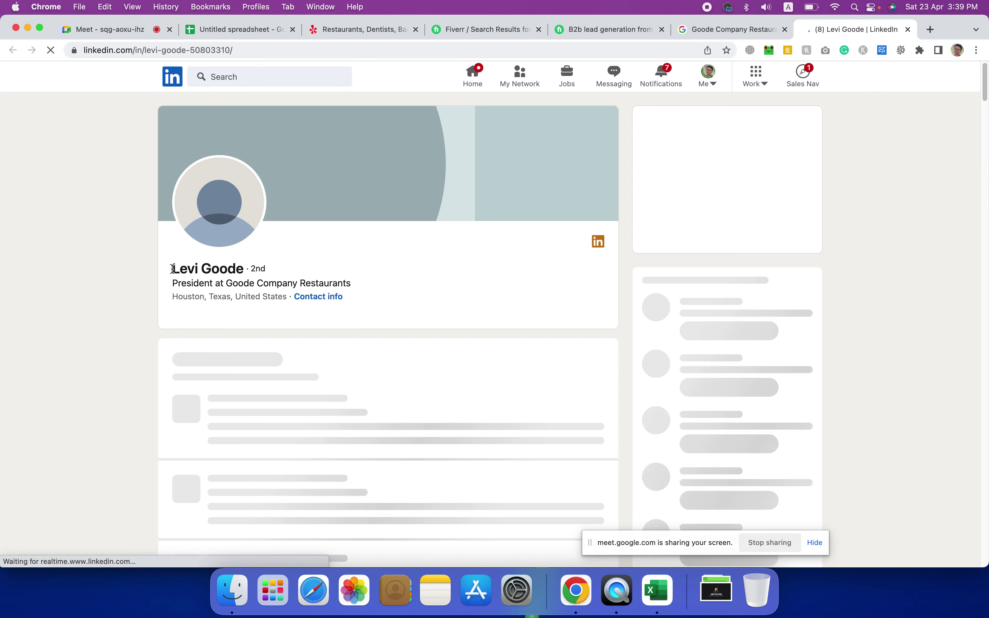
{"action": "left_click_drag", "start_coordinate": [172, 268], "coordinate": [310, 269]}
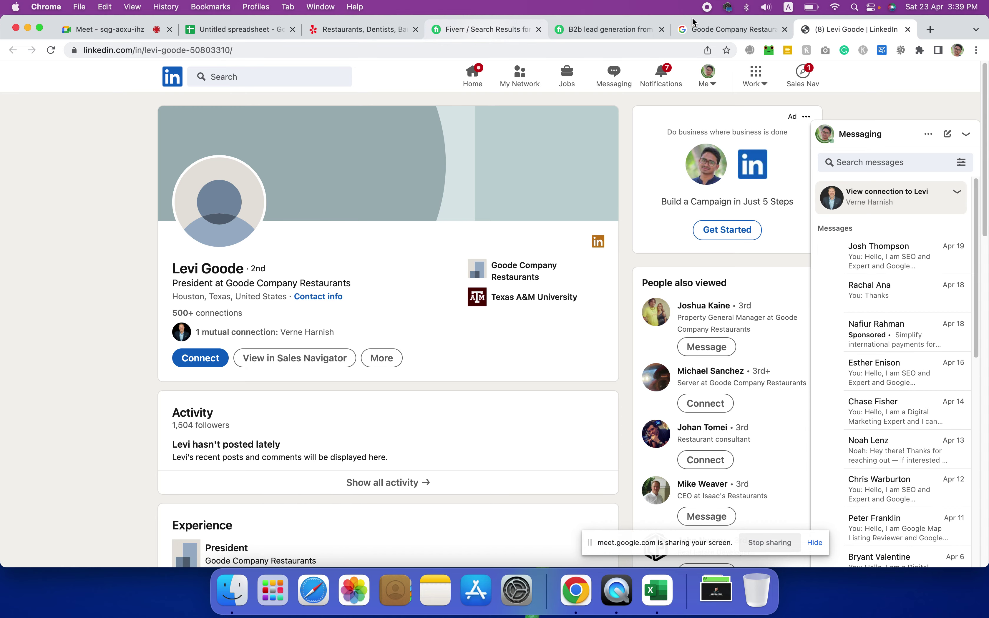
- Switch to Excel and check the first name, last name and title in row 2 against the LinkedIn profile
{"action": "left_click", "coordinate": [657, 590]}
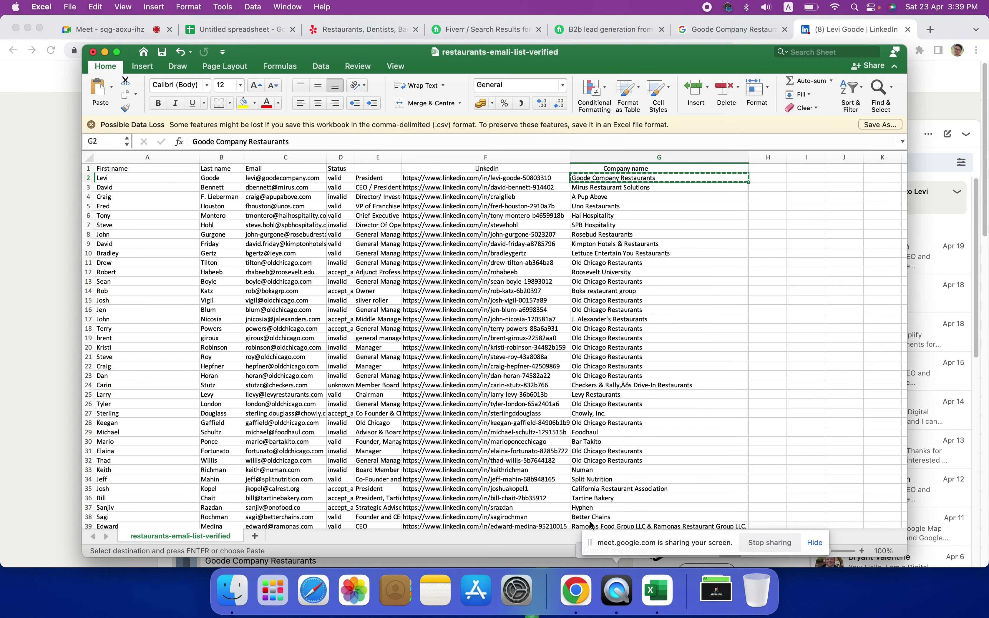
{"action": "left_click", "coordinate": [119, 178]}
{"action": "left_click", "coordinate": [218, 176]}
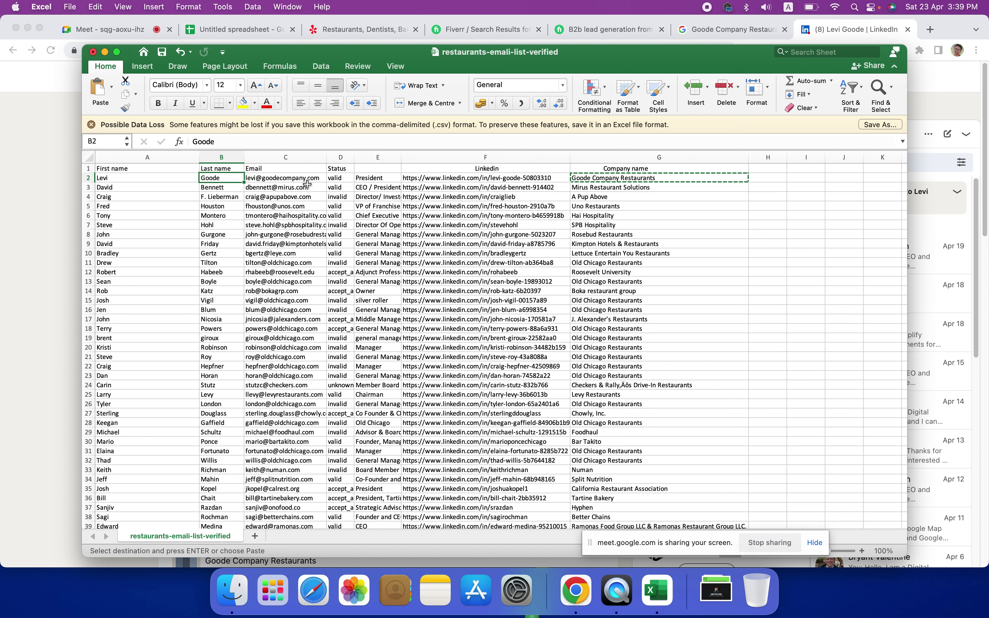
{"action": "left_click", "coordinate": [378, 180]}
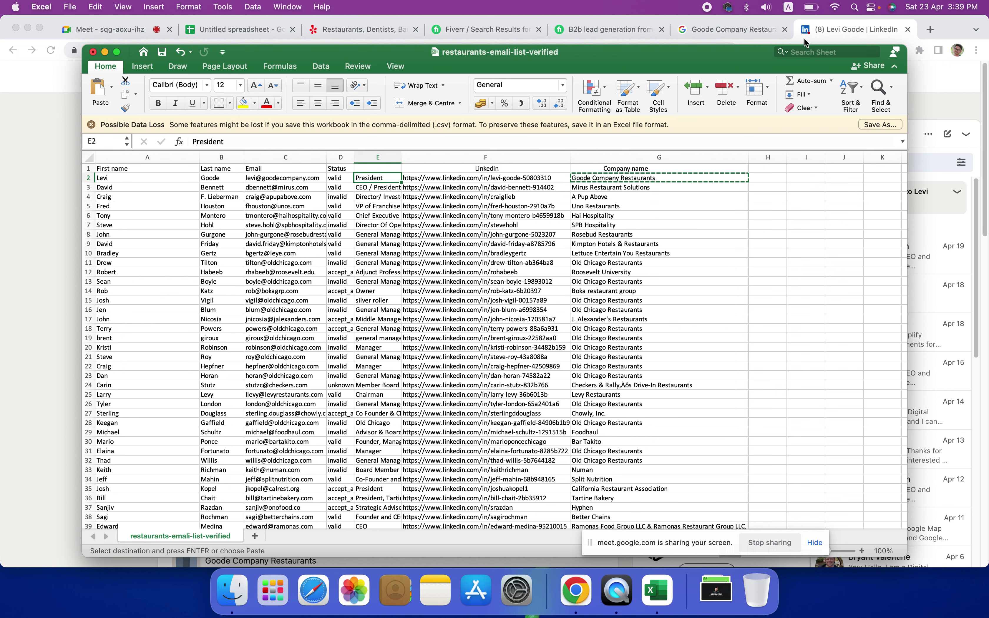
- Return to the Google results in Chrome and search again with "Managing Director" in place of "Owner"
{"action": "left_click", "coordinate": [837, 33]}
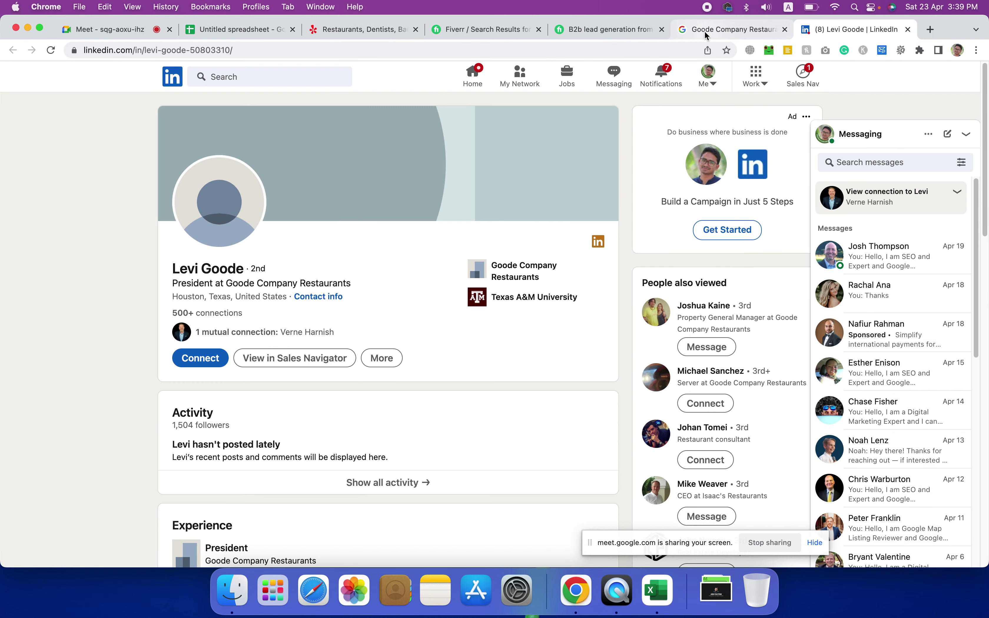
{"action": "left_click", "coordinate": [702, 28]}
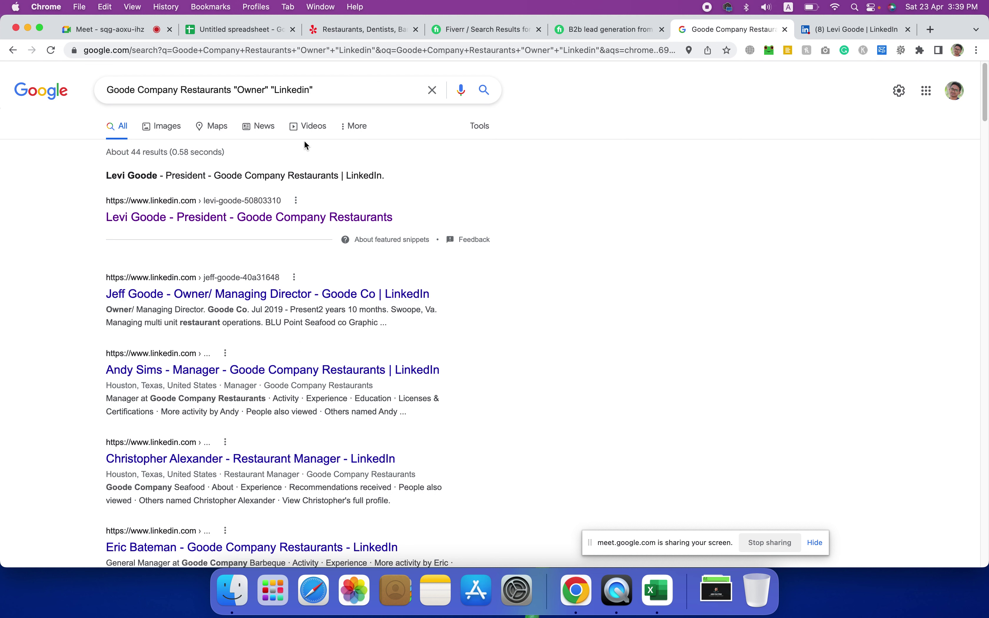
{"action": "double_click", "coordinate": [251, 89]}
{"action": "type", "text": "Managing "}
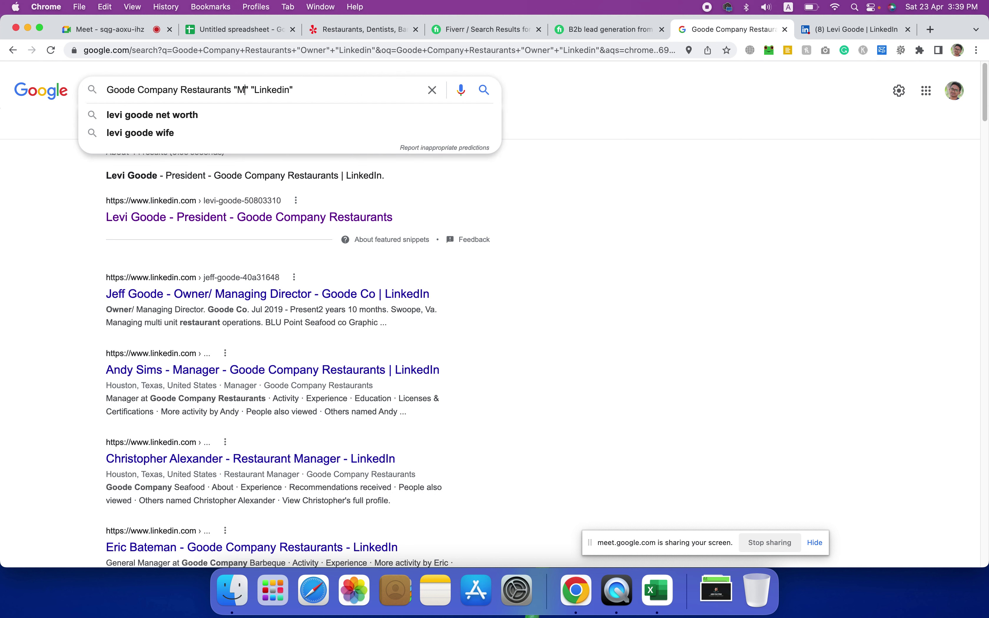
{"action": "type", "text": "Director"}
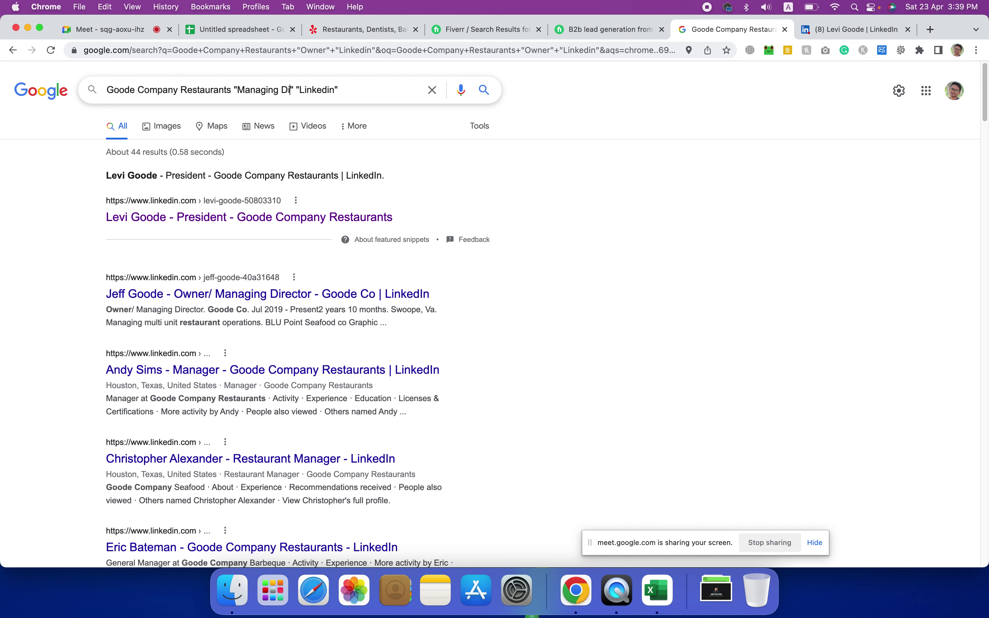
{"action": "key", "text": "Return"}
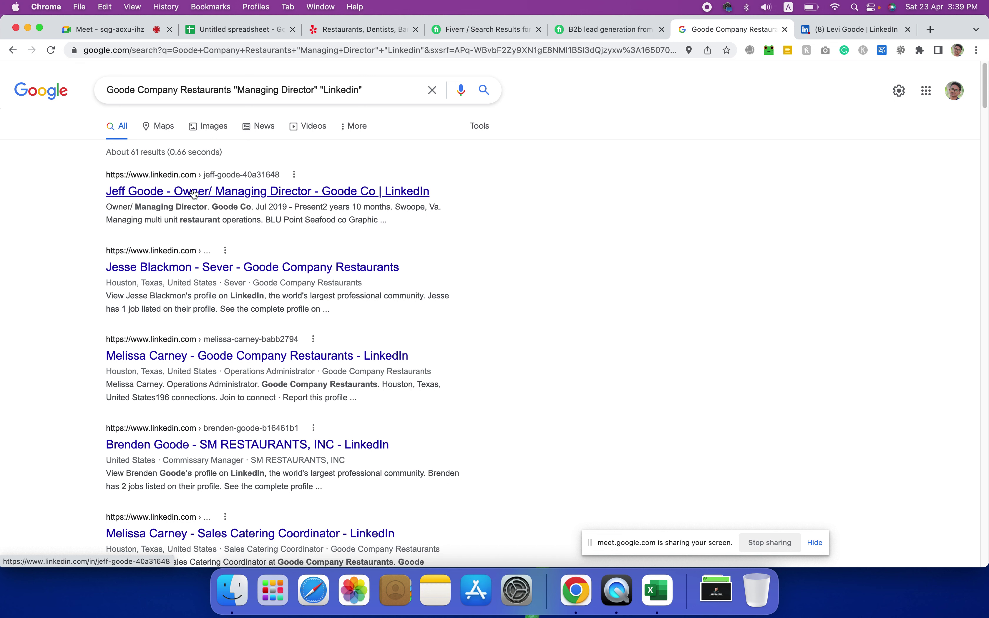
{"action": "left_click", "coordinate": [194, 192]}
{"action": "triple_click", "coordinate": [386, 86]}
{"action": "left_click", "coordinate": [400, 94]}
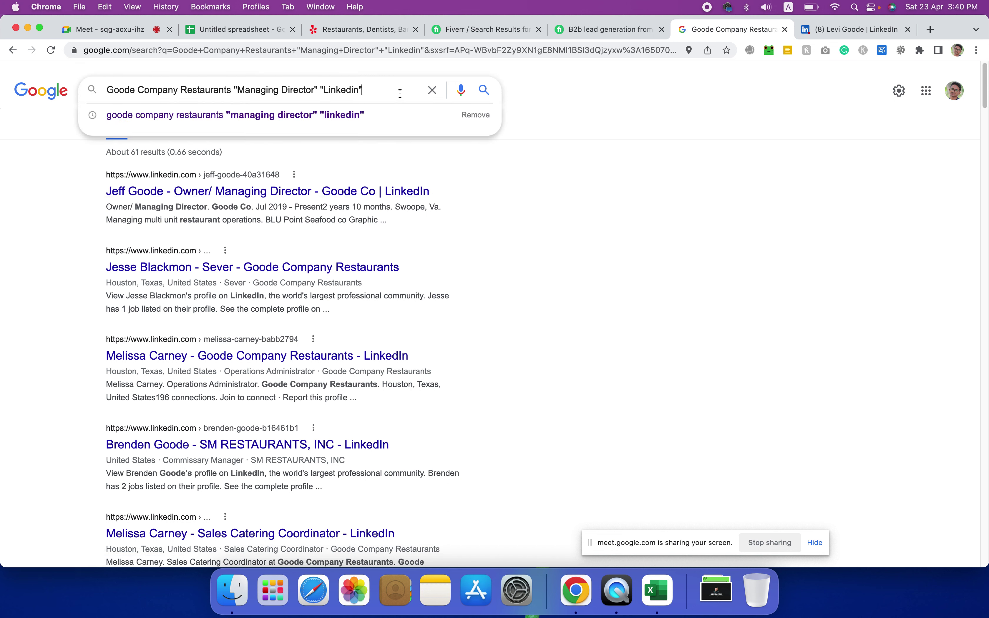
{"action": "left_click", "coordinate": [622, 124]}
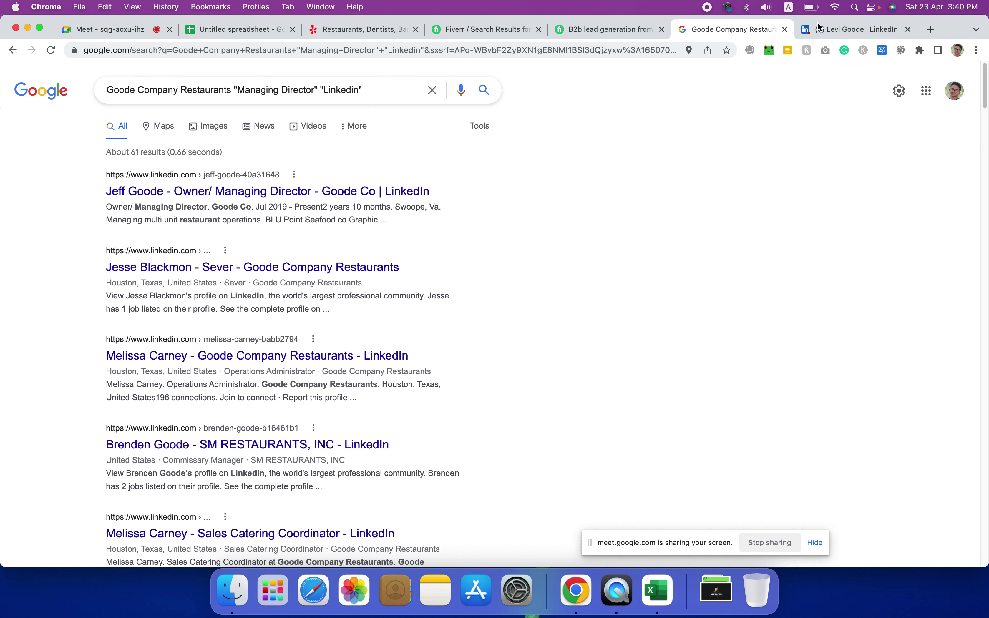
- Copy Goode Company Restaurants from the Google query and paste it as the business to find on the open Yelp page
{"action": "left_click_drag", "start_coordinate": [232, 90], "coordinate": [100, 97]}
{"action": "right_click", "coordinate": [111, 90]}
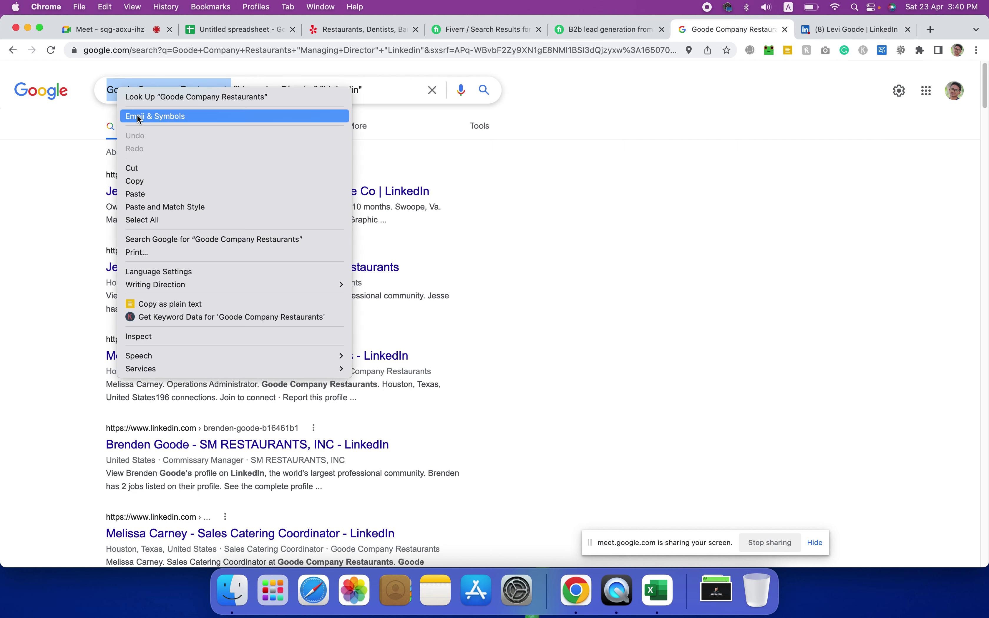
{"action": "left_click", "coordinate": [152, 181]}
{"action": "left_click", "coordinate": [343, 36]}
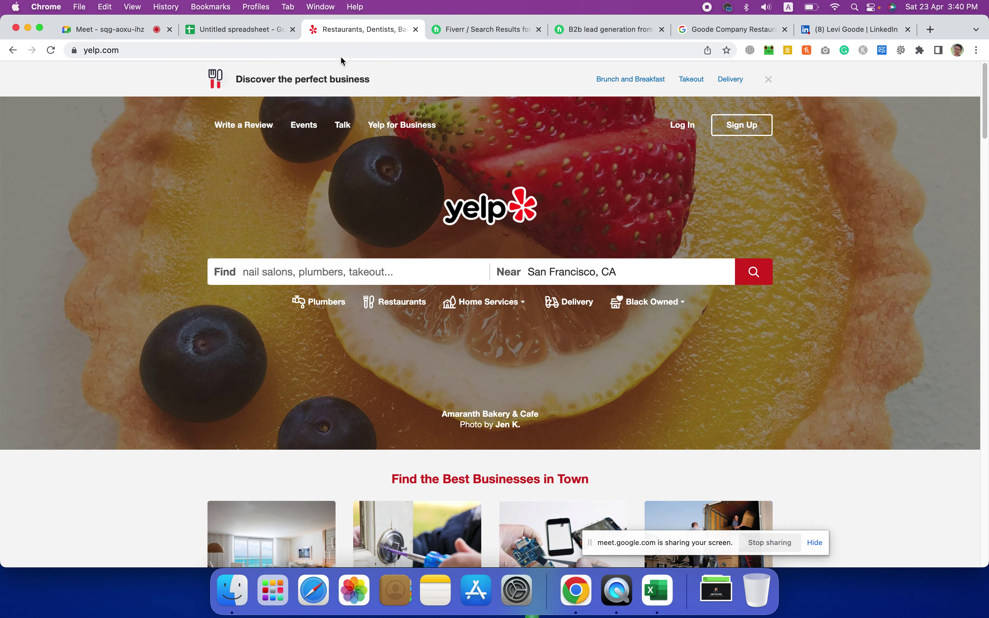
{"action": "right_click", "coordinate": [319, 273]}
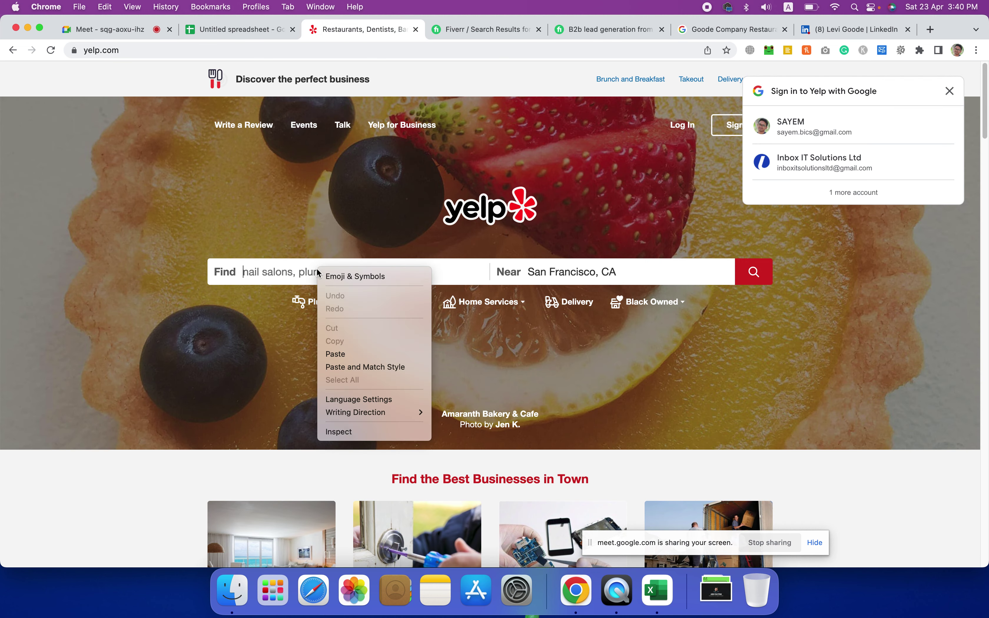
{"action": "left_click", "coordinate": [345, 352]}
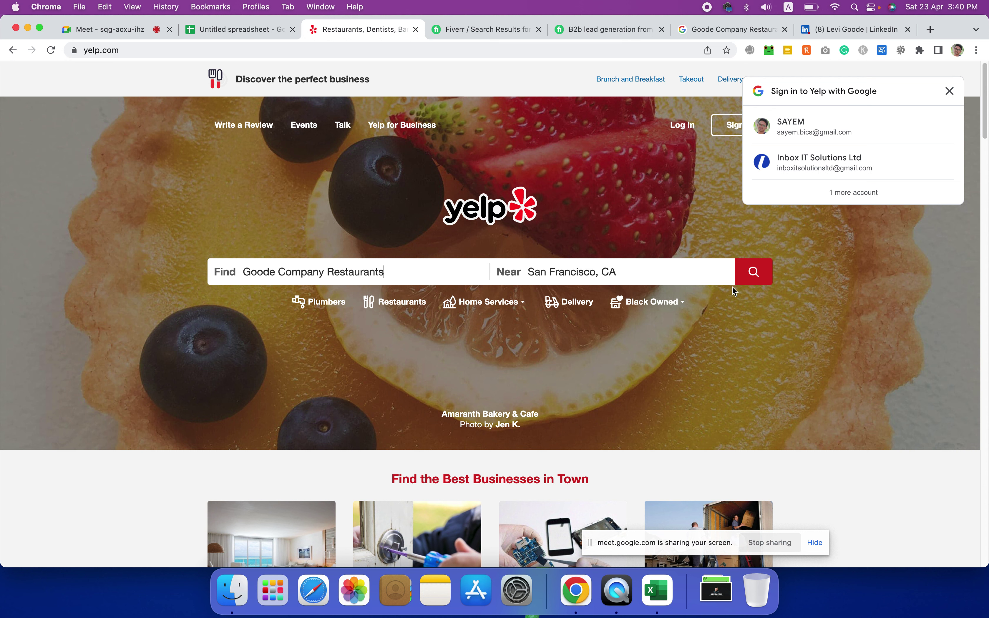
- Run the Yelp search with the location cleared, dismiss the Google sign-in prompt and look through the listed restaurants
{"action": "left_click", "coordinate": [643, 270]}
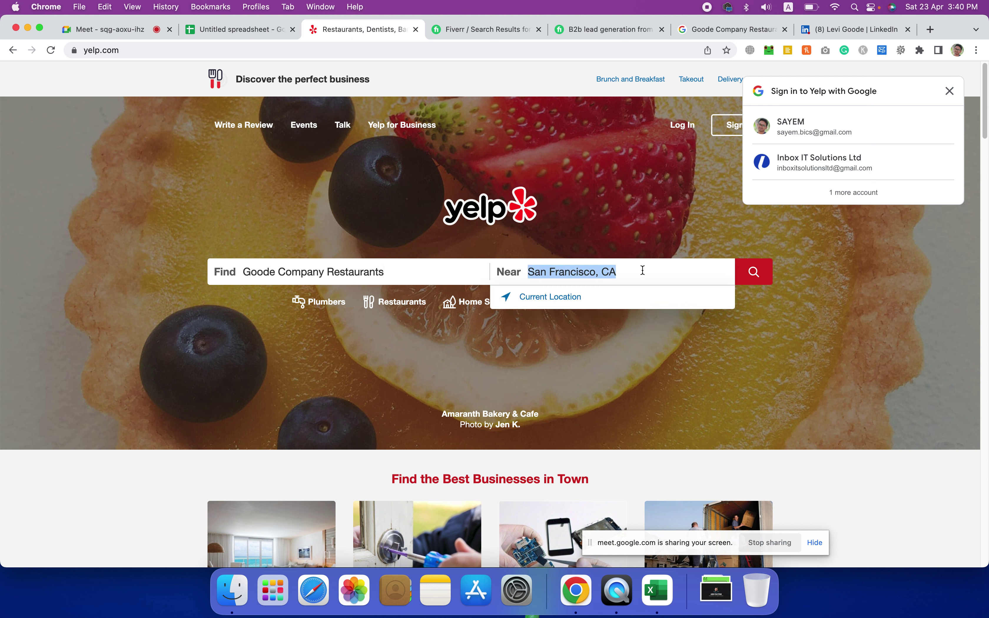
{"action": "key", "text": "BackSpace"}
{"action": "key", "text": "Return"}
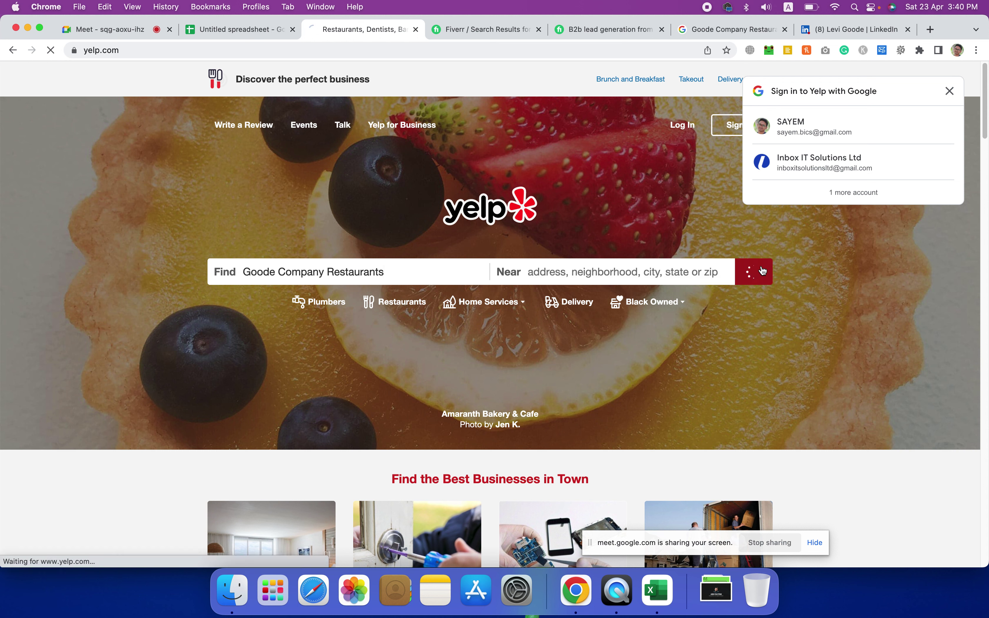
{"action": "left_click", "coordinate": [950, 91]}
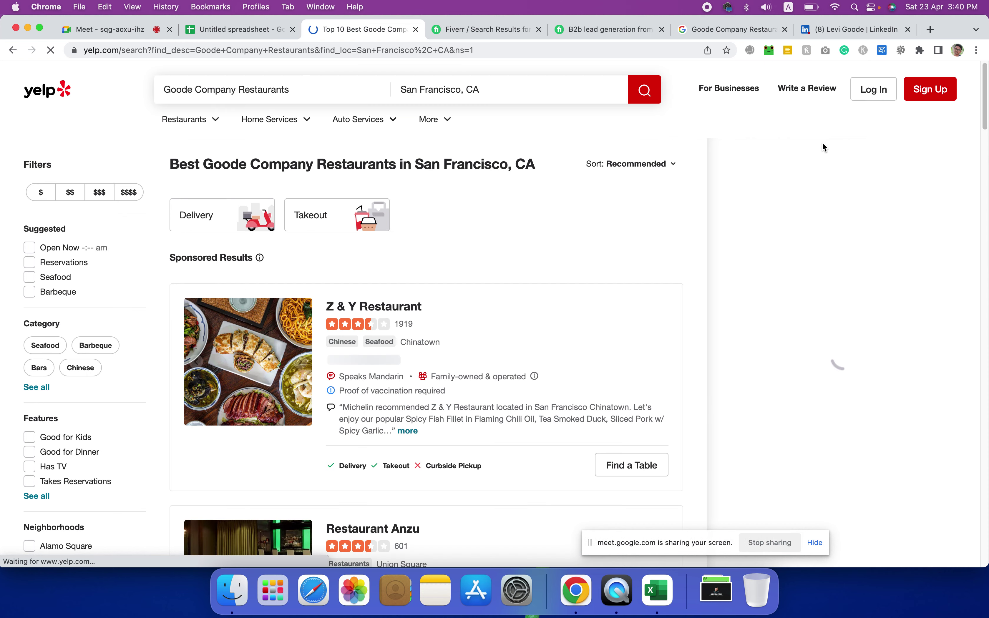
{"action": "scroll", "coordinate": [723, 285], "scroll_direction": "down", "scroll_amount": 5}
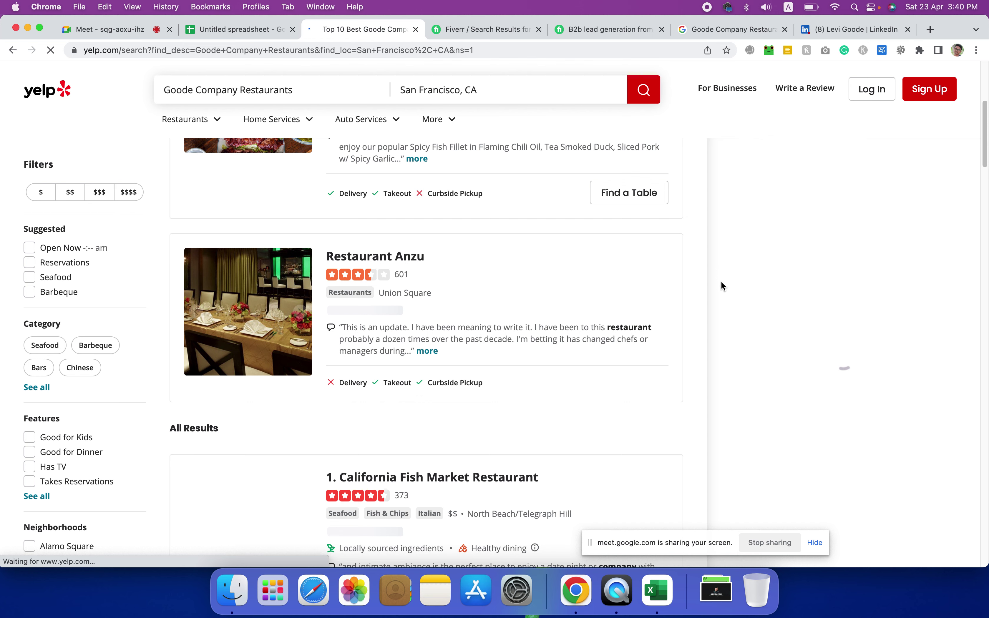
- Return to the Google results, search for Goode Company Restaurants without the title and LinkedIn terms, and look over the locations found
{"action": "scroll", "coordinate": [721, 280], "scroll_direction": "down", "scroll_amount": 4}
{"action": "scroll", "coordinate": [719, 283], "scroll_direction": "up", "scroll_amount": 6}
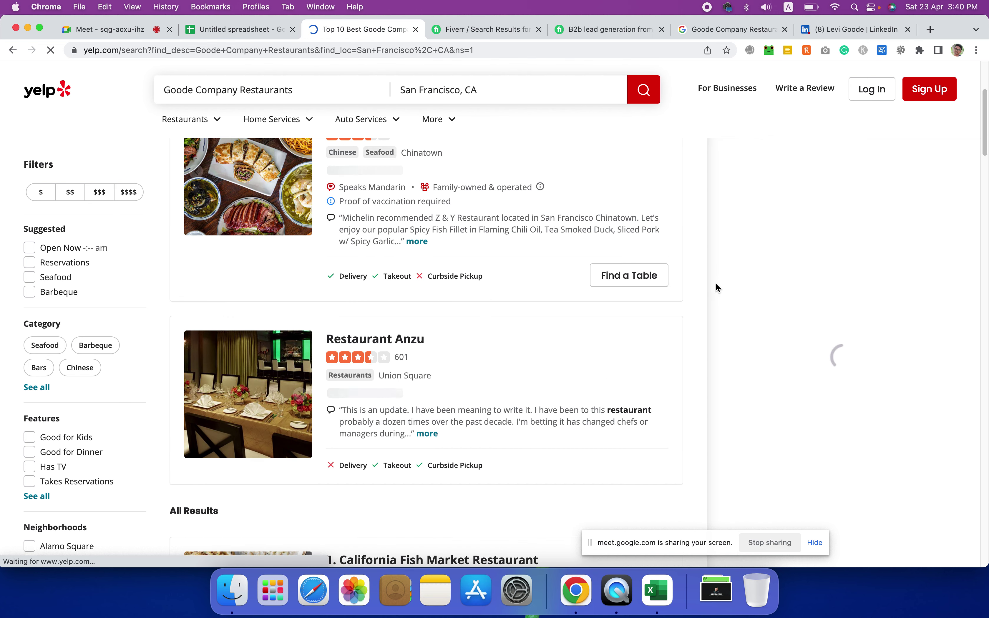
{"action": "scroll", "coordinate": [716, 286], "scroll_direction": "up", "scroll_amount": 4}
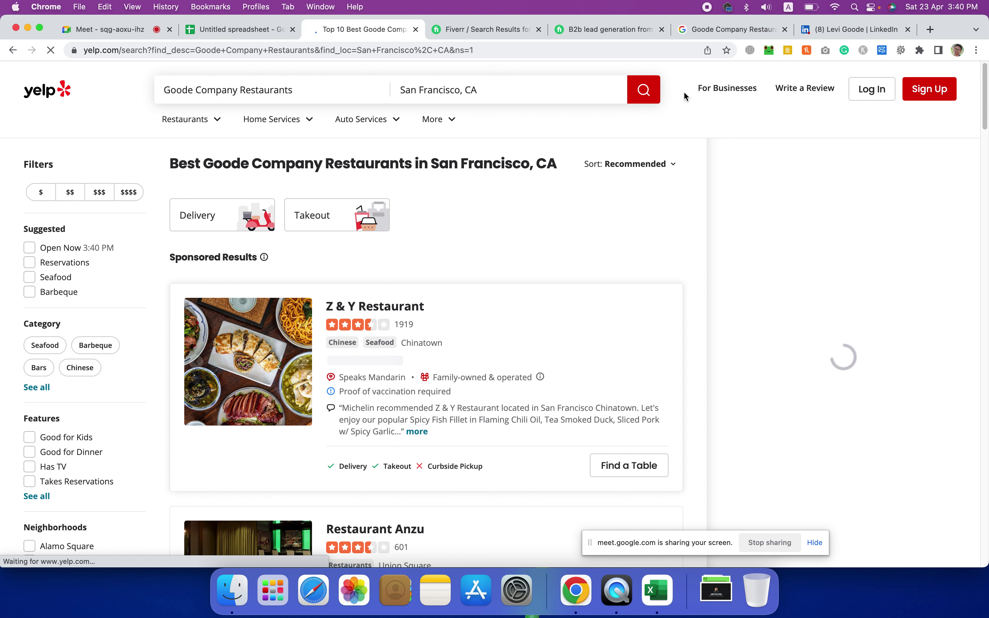
{"action": "left_click", "coordinate": [741, 32]}
{"action": "triple_click", "coordinate": [303, 87]}
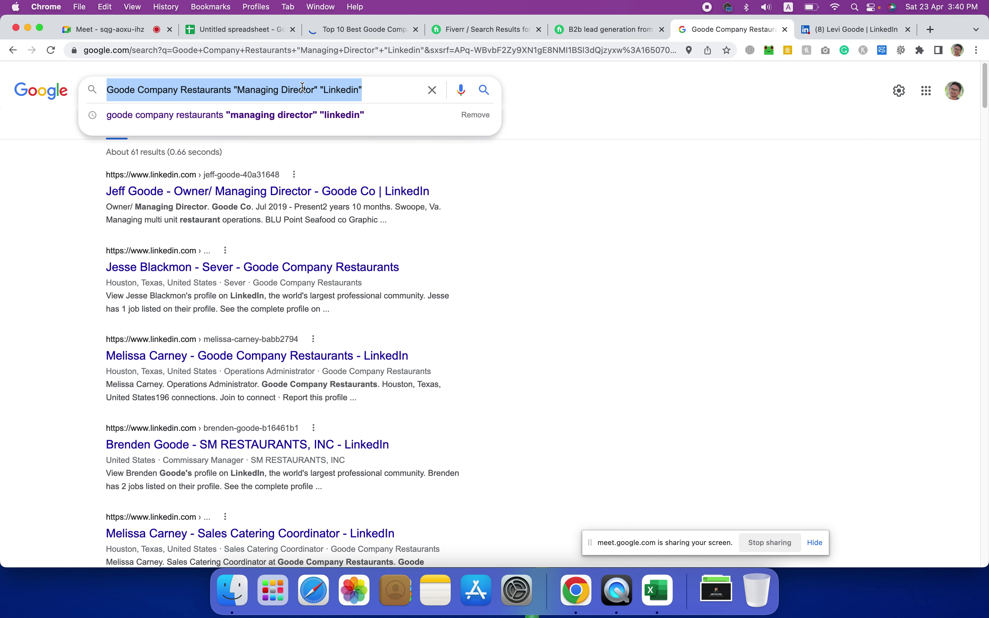
{"action": "right_click", "coordinate": [302, 88]}
{"action": "left_click", "coordinate": [339, 192]}
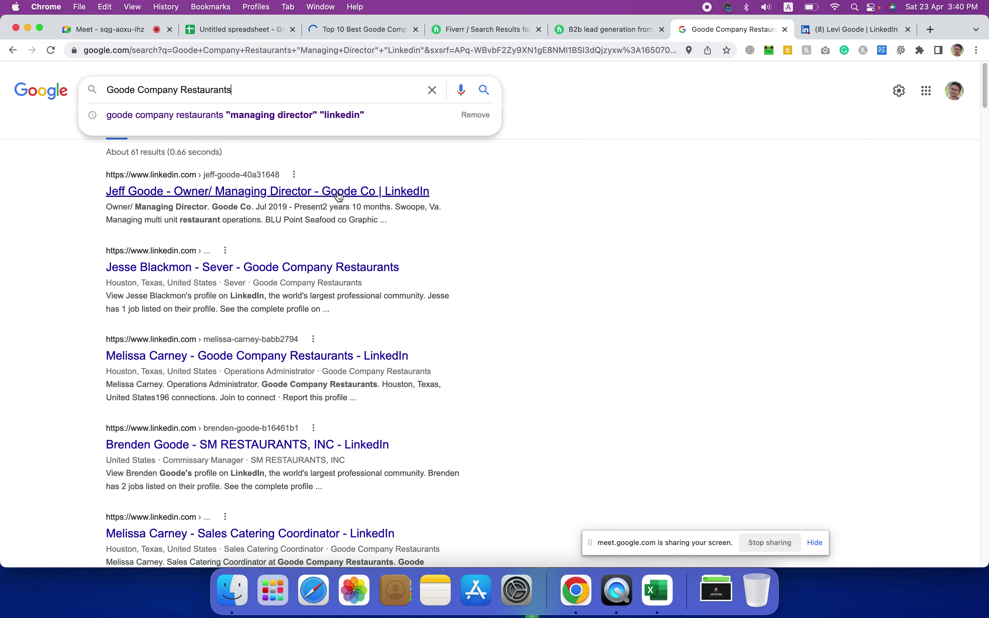
{"action": "key", "text": "Return"}
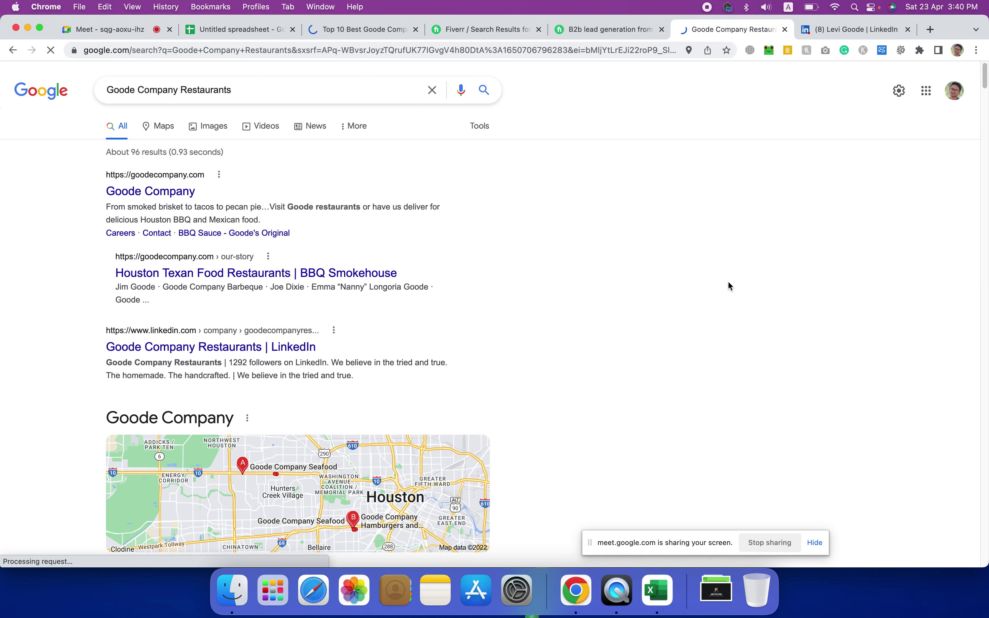
{"action": "scroll", "coordinate": [734, 287], "scroll_direction": "down", "scroll_amount": 10}
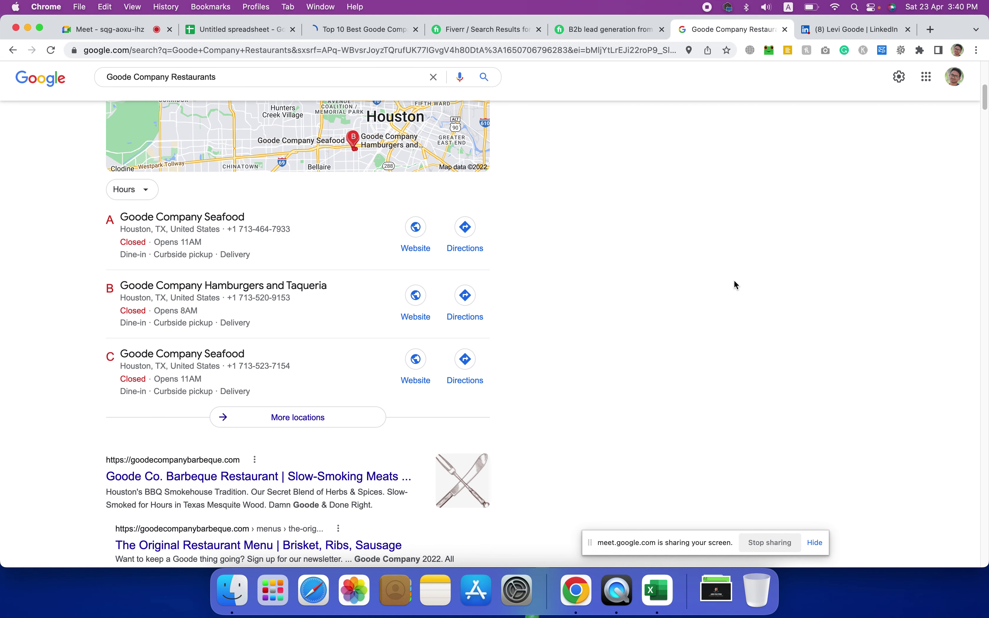
{"action": "scroll", "coordinate": [734, 287], "scroll_direction": "up", "scroll_amount": 10}
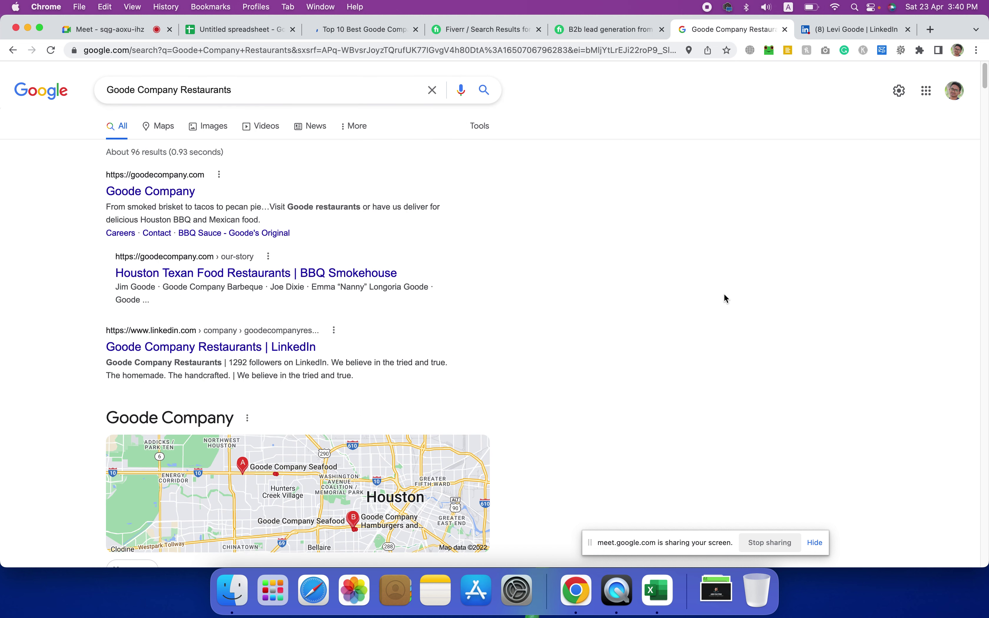
- Show the Goode Company Restaurants search in Google Maps and look through the listed locations and contact details
{"action": "left_click", "coordinate": [162, 131]}
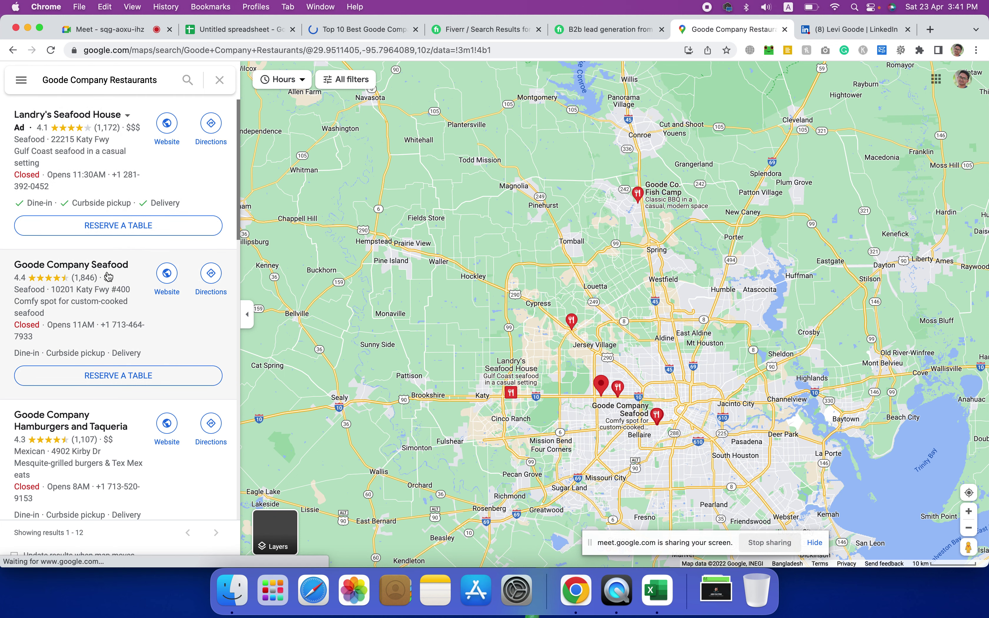
{"action": "scroll", "coordinate": [119, 378], "scroll_direction": "down", "scroll_amount": 10}
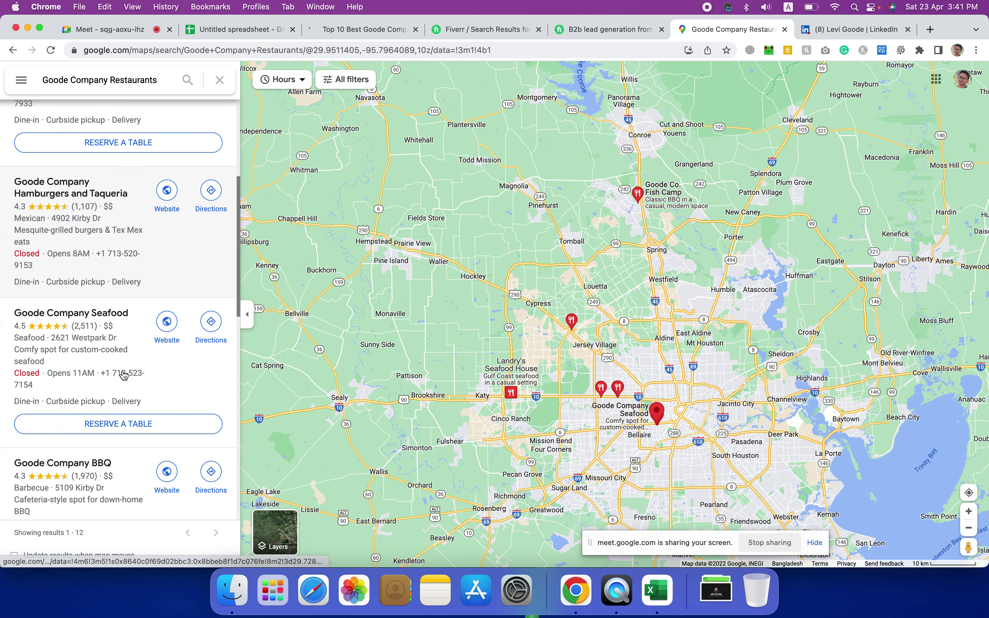
{"action": "scroll", "coordinate": [125, 381], "scroll_direction": "up", "scroll_amount": 10}
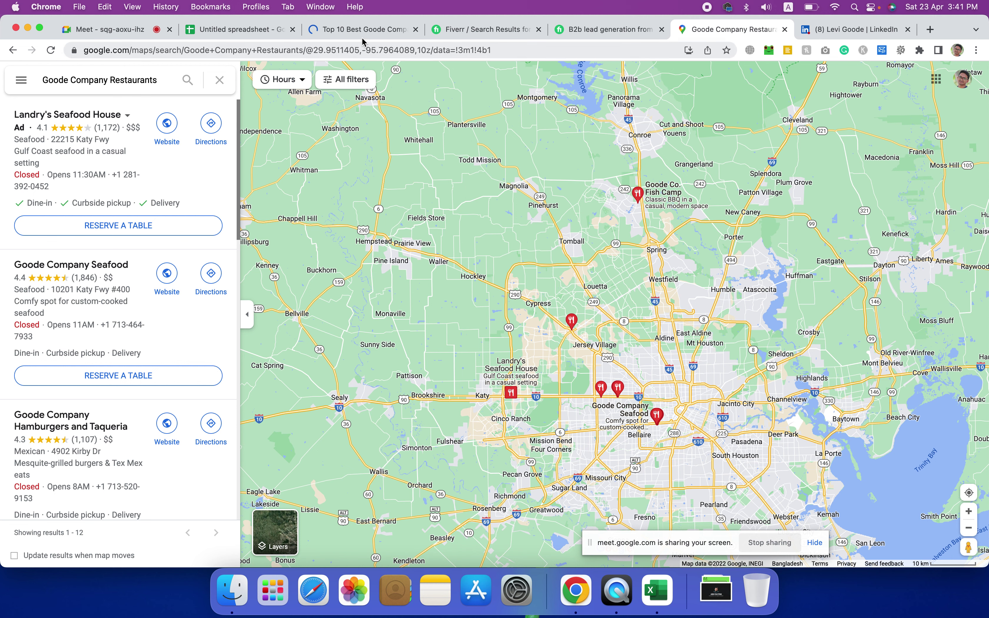
- Go to the Fiverr b2b lead generation gig page and review its gallery image and gig description
{"action": "left_click", "coordinate": [357, 30]}
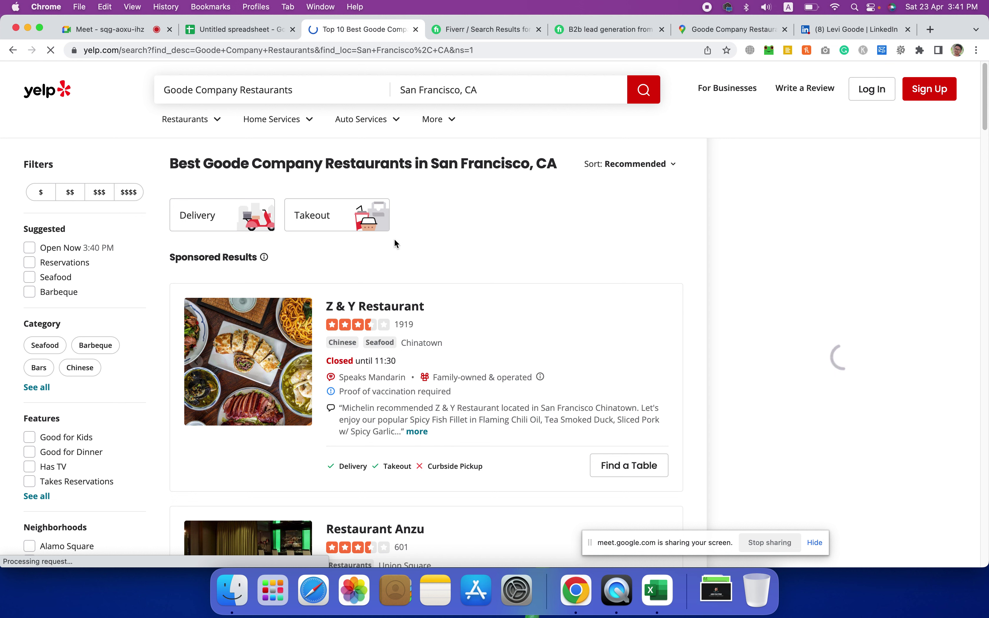
{"action": "left_click", "coordinate": [602, 29]}
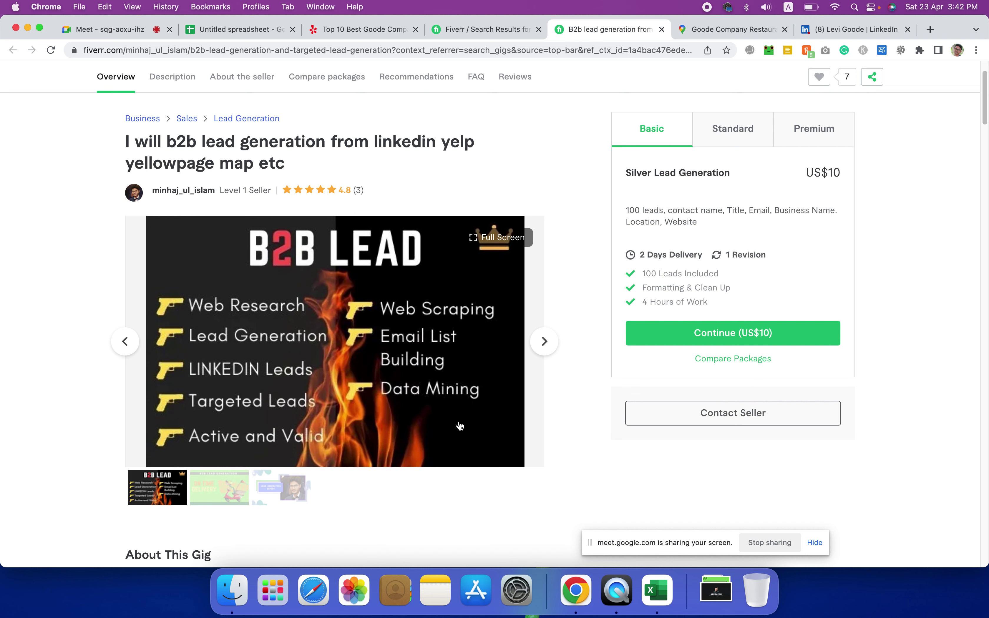
{"action": "scroll", "coordinate": [601, 450], "scroll_direction": "down", "scroll_amount": 4}
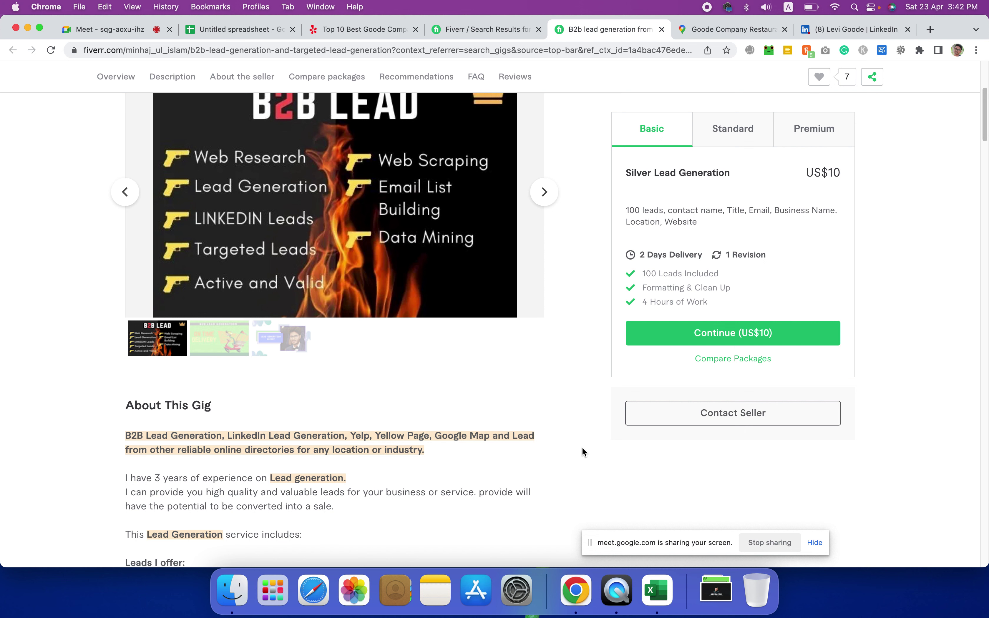
{"action": "scroll", "coordinate": [587, 176], "scroll_direction": "up", "scroll_amount": 3}
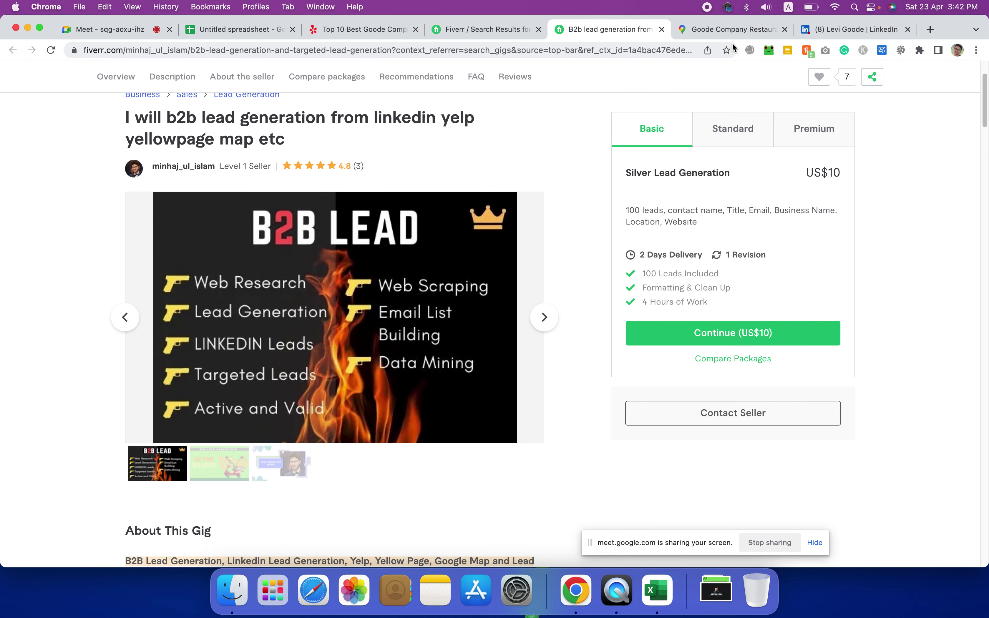
- Close the Google Maps page and go back to the Yelp home page
{"action": "left_click", "coordinate": [738, 32]}
{"action": "left_click", "coordinate": [785, 30]}
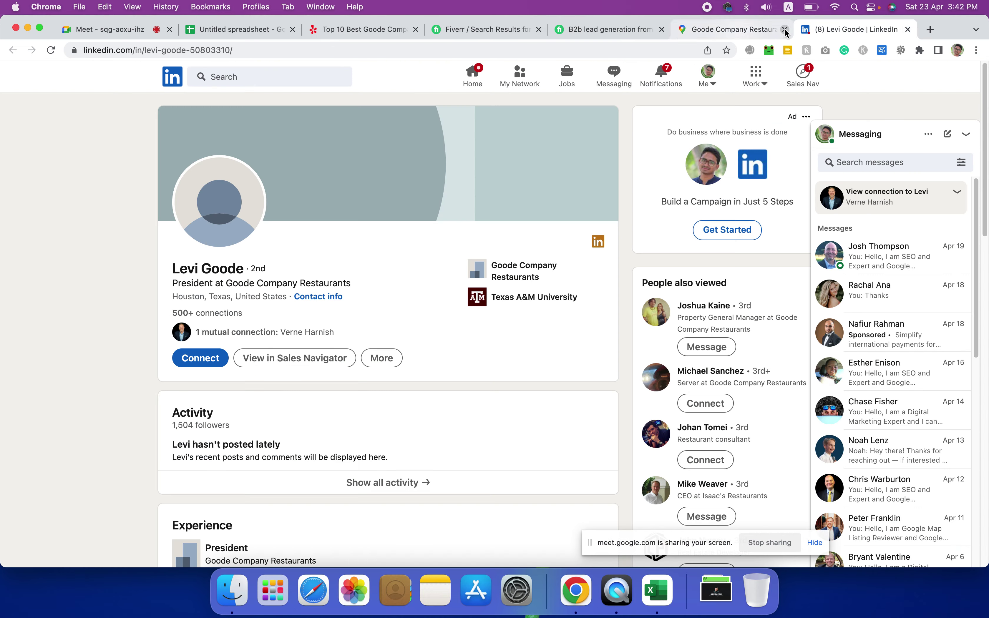
{"action": "left_click", "coordinate": [334, 31]}
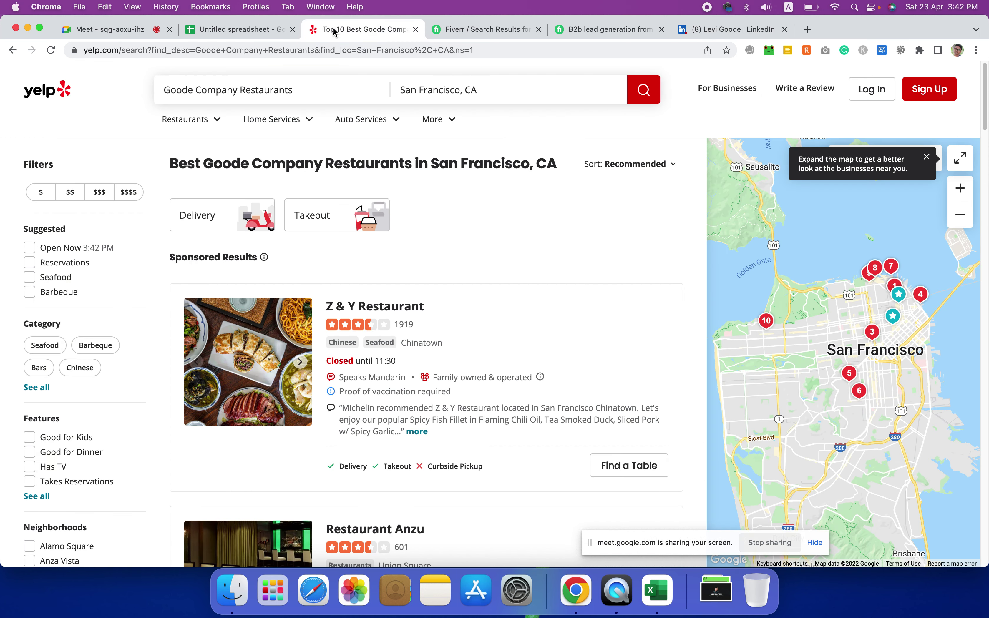
{"action": "left_click", "coordinate": [317, 91]}
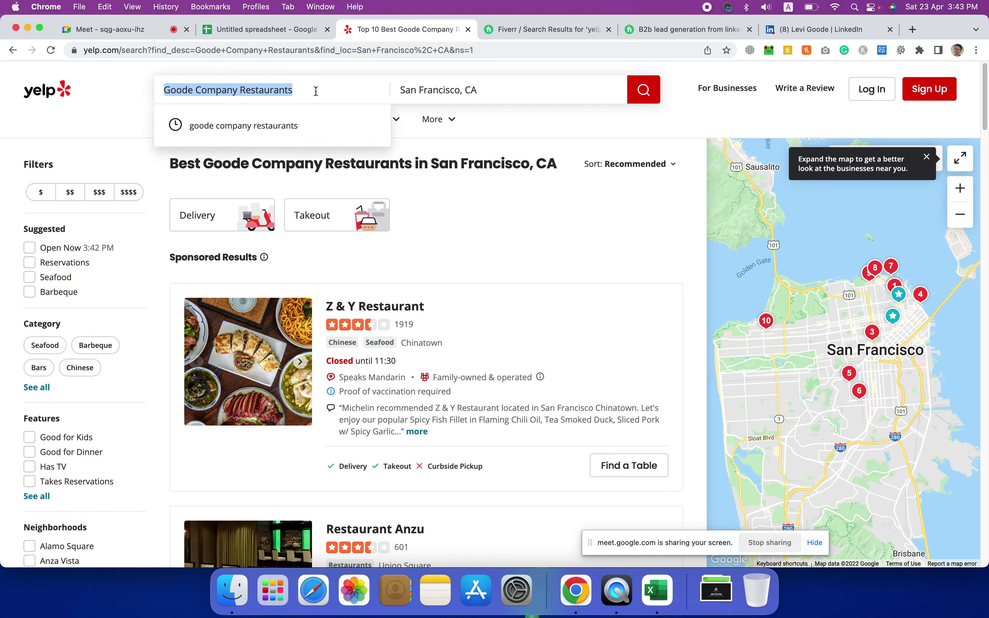
{"action": "left_click", "coordinate": [50, 92]}
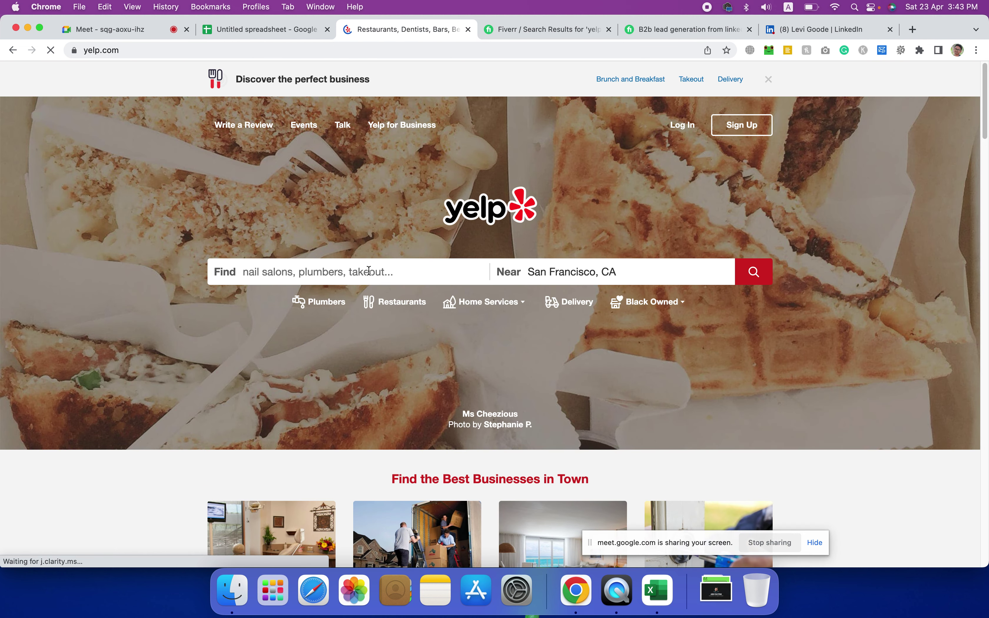
- Look through the business categories, city list and new businesses on the Yelp home page
{"action": "left_click", "coordinate": [492, 269]}
{"action": "left_click", "coordinate": [658, 280]}
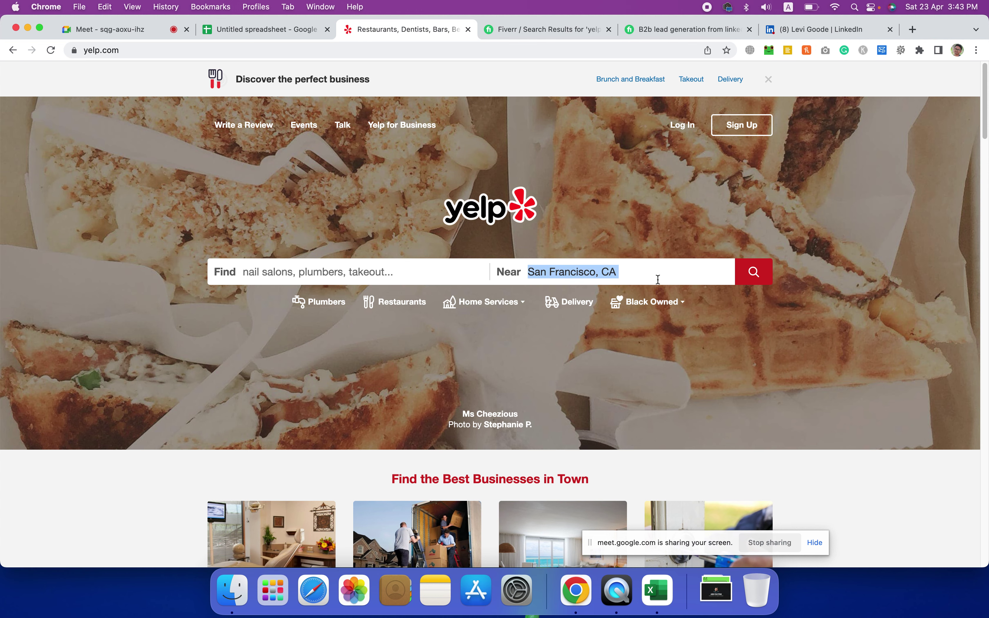
{"action": "scroll", "coordinate": [659, 280], "scroll_direction": "down", "scroll_amount": 10}
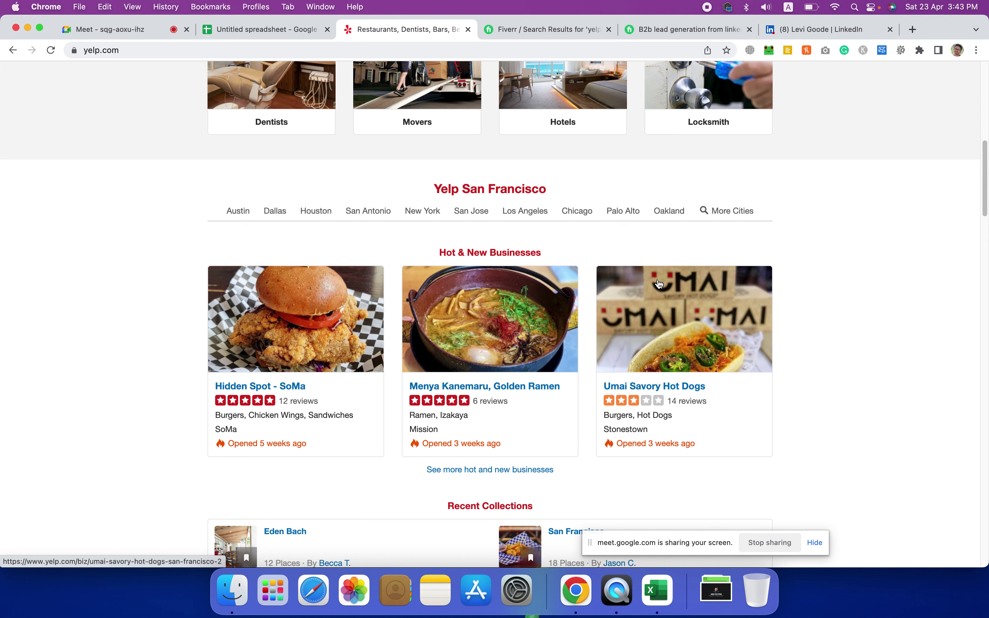
{"action": "scroll", "coordinate": [659, 283], "scroll_direction": "down", "scroll_amount": 6}
{"action": "scroll", "coordinate": [658, 278], "scroll_direction": "up", "scroll_amount": 15}
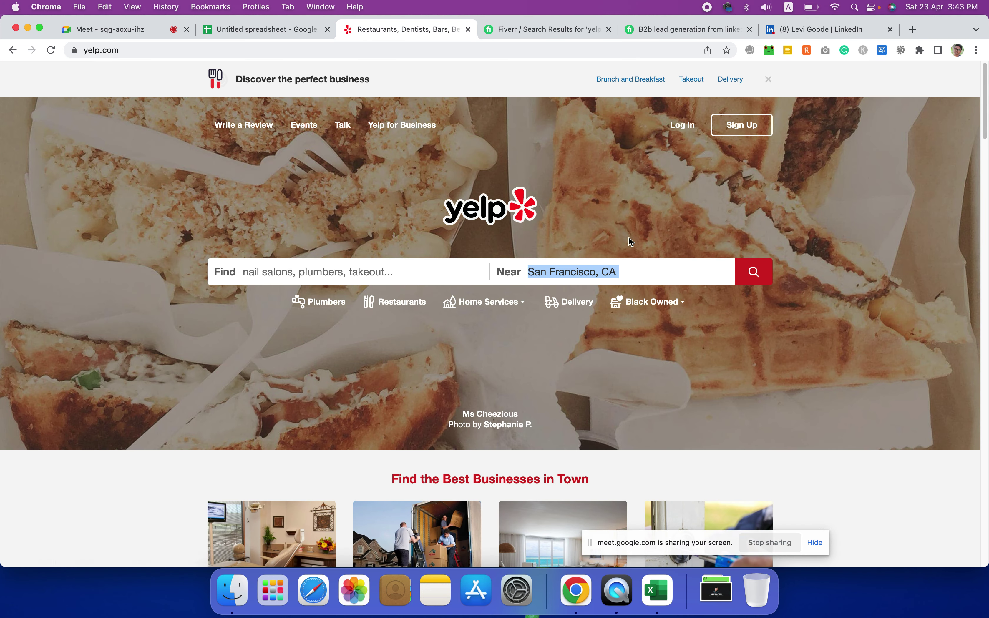
- Replace the Yelp search location with the ZIP code 10001
{"action": "left_click", "coordinate": [636, 277]}
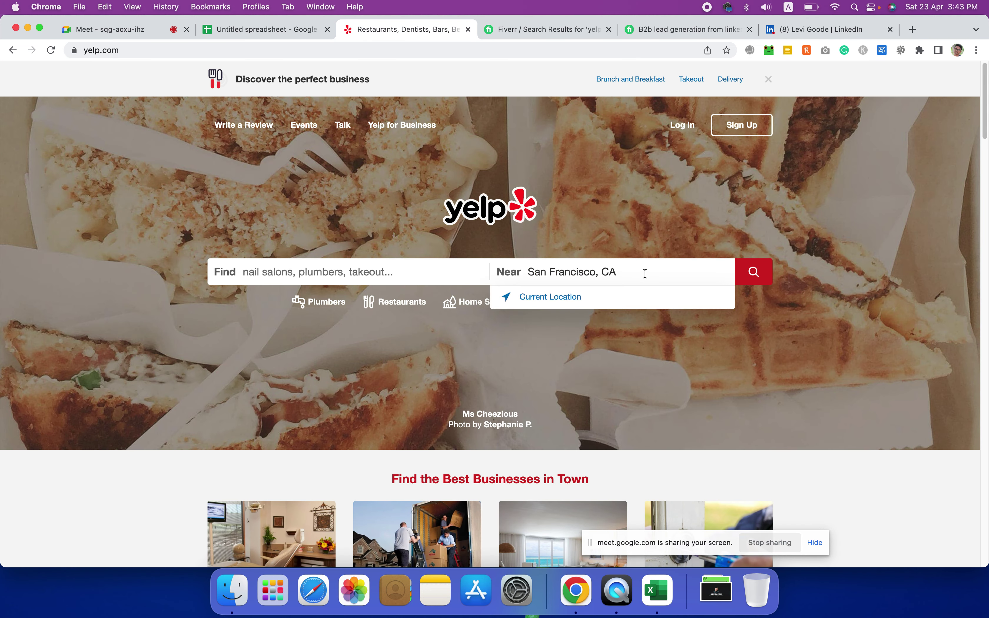
{"action": "key", "text": "BackSpace"}
{"action": "key", "text": "BackSpace"}
{"action": "key", "text": "BackSpace"}
{"action": "key", "text": "BackSpace"}
{"action": "key", "text": "BackSpace"}
{"action": "key", "text": "BackSpace"}
{"action": "key", "text": "BackSpace"}
{"action": "key", "text": "BackSpace"}
{"action": "key", "text": "BackSpace"}
{"action": "key", "text": "BackSpace"}
{"action": "key", "text": "BackSpace"}
{"action": "key", "text": "BackSpace"}
{"action": "key", "text": "BackSpace"}
{"action": "key", "text": "BackSpace"}
{"action": "key", "text": "BackSpace"}
{"action": "key", "text": "BackSpace"}
{"action": "key", "text": "BackSpace"}
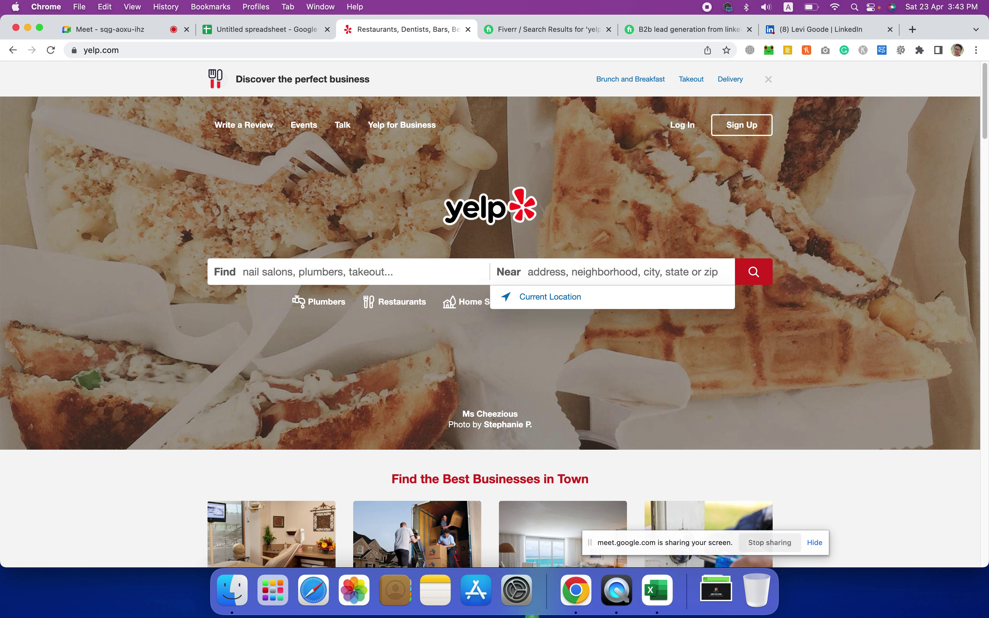
{"action": "type", "text": "10001"}
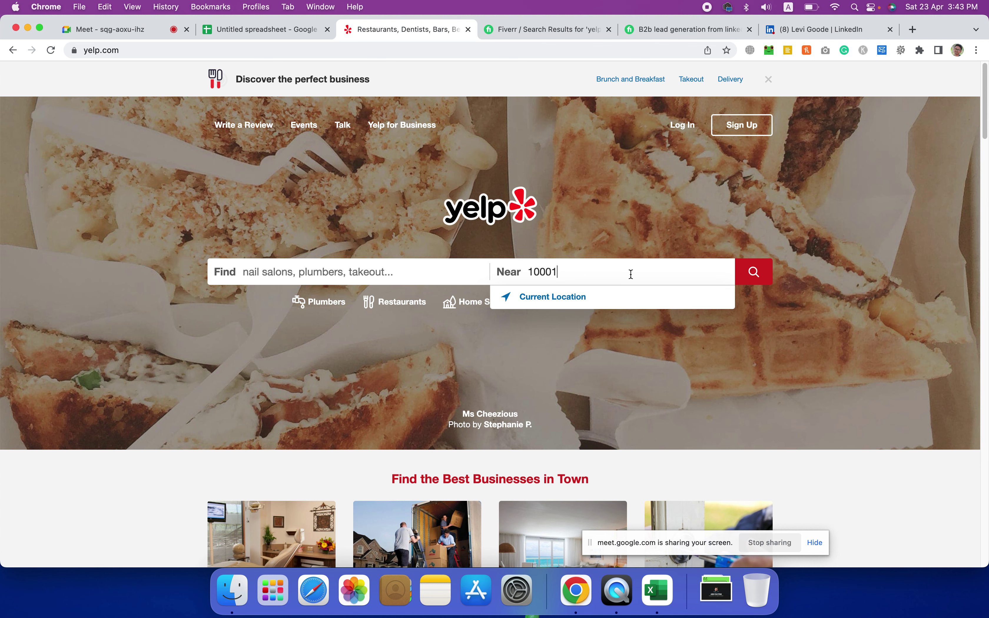
- Try to use the current location for the Yelp search, dismissing the location permission request and the help dialog
{"action": "left_click", "coordinate": [598, 300]}
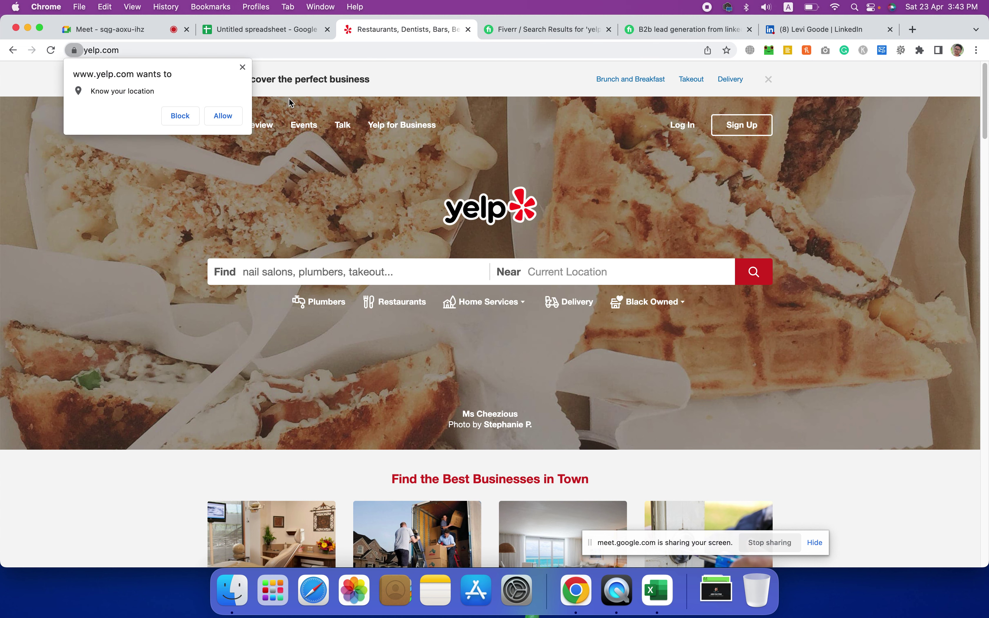
{"action": "left_click", "coordinate": [243, 68]}
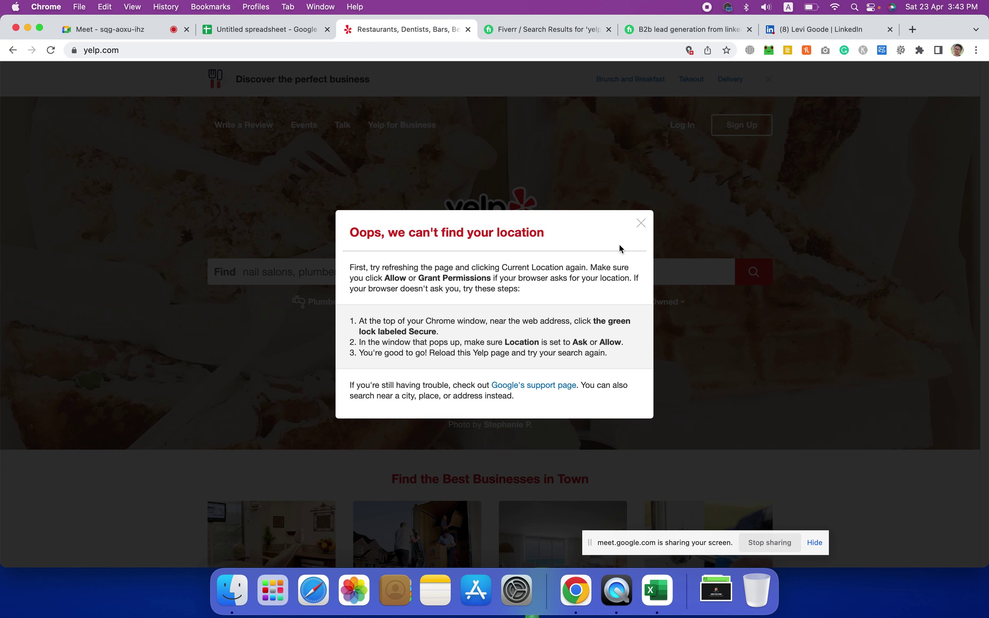
{"action": "left_click", "coordinate": [641, 223]}
- Set the Yelp search location to New York, NY, United States and search for Restaurants
{"action": "left_click", "coordinate": [604, 271]}
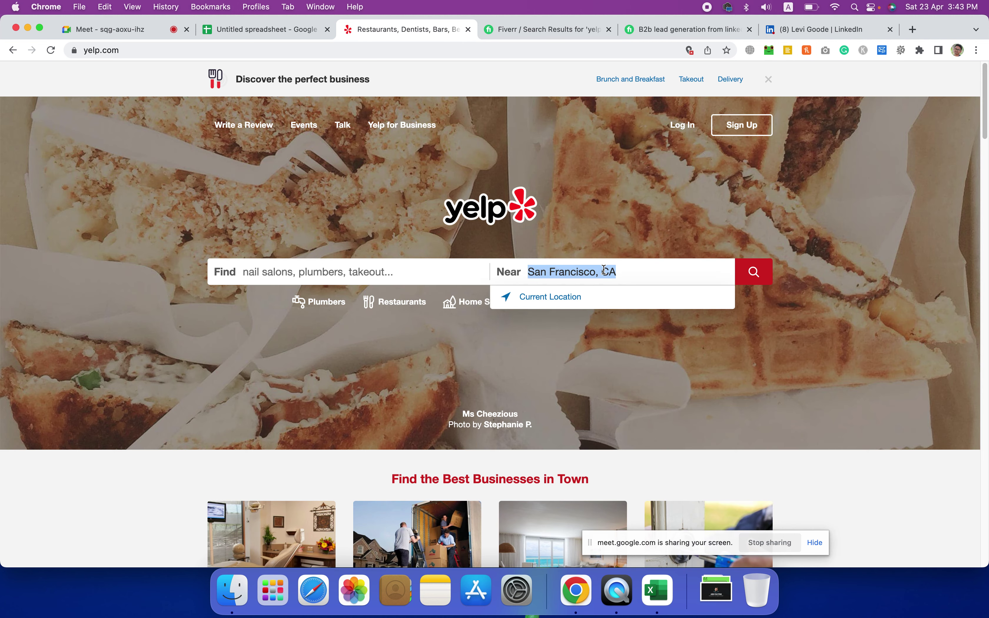
{"action": "type", "text": "New Yo"}
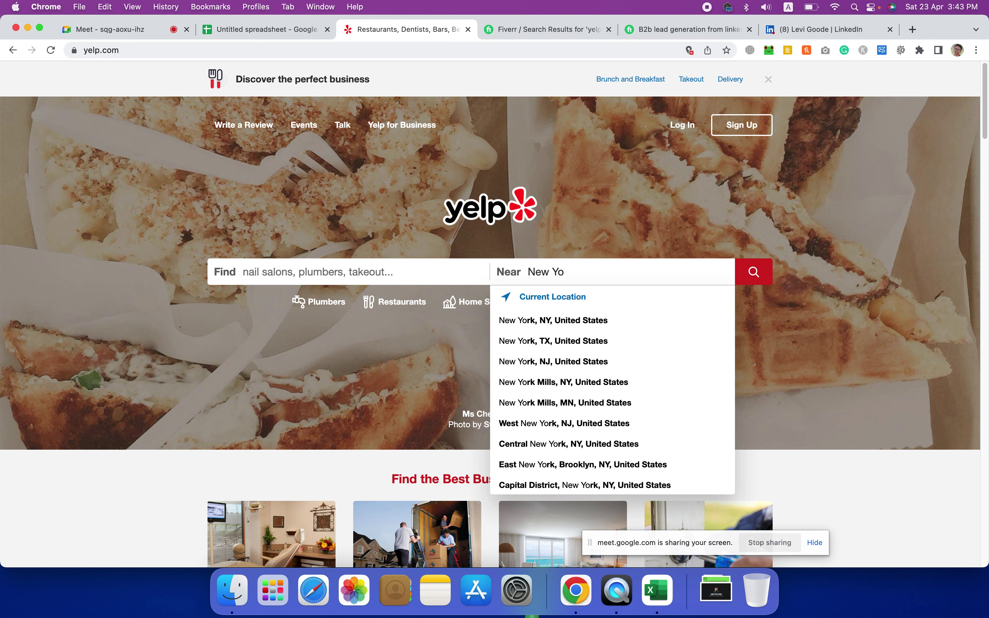
{"action": "left_click", "coordinate": [616, 320]}
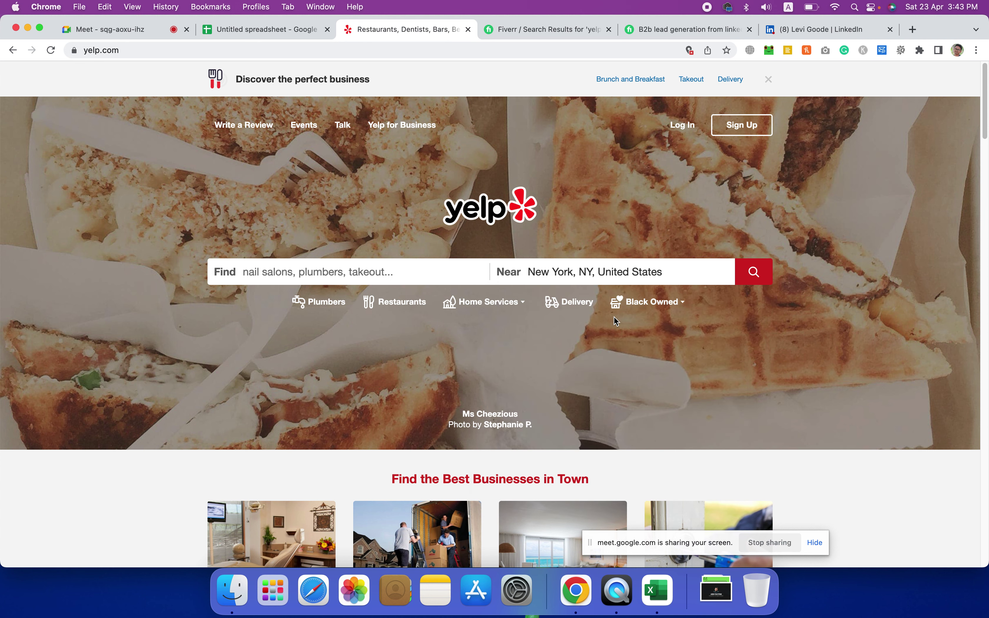
{"action": "left_click", "coordinate": [362, 275]}
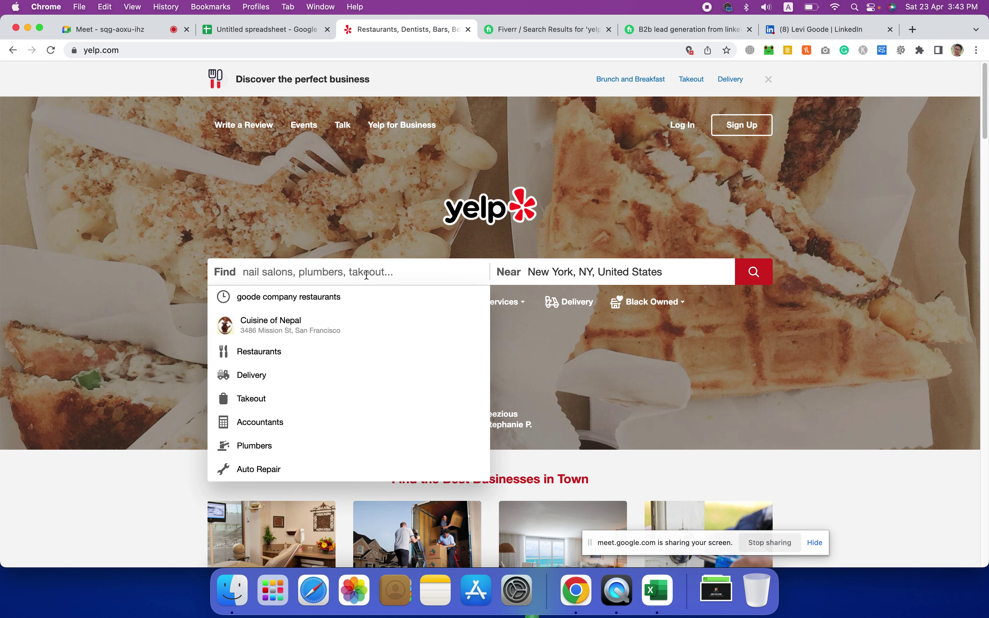
{"action": "left_click", "coordinate": [241, 353]}
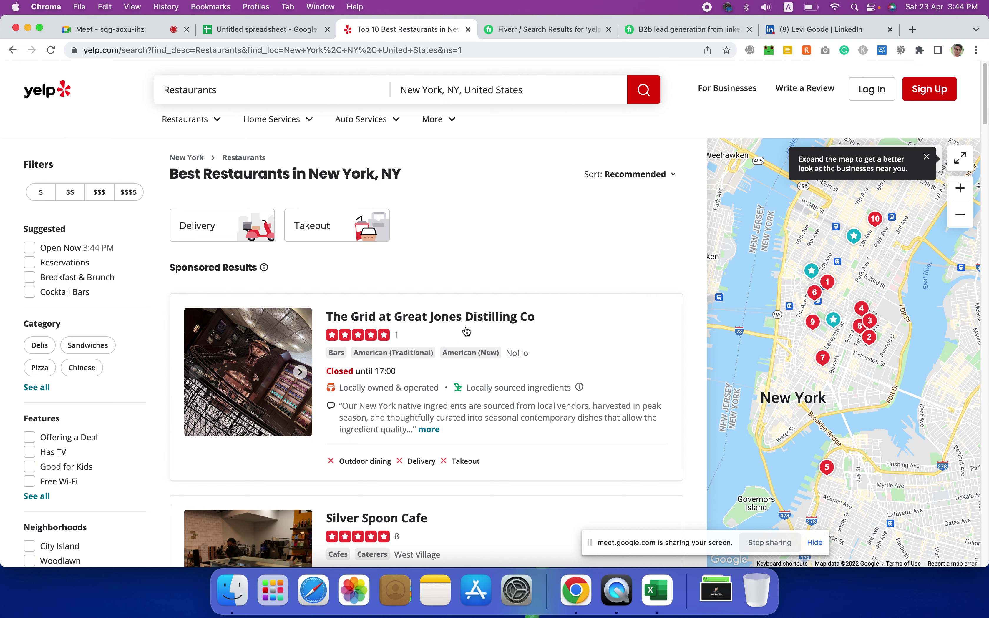
- Open The Grid at Great Jones Distilling Co in a new tab and examine its website, phone, address and hours
{"action": "right_click", "coordinate": [503, 320]}
{"action": "left_click", "coordinate": [515, 326]}
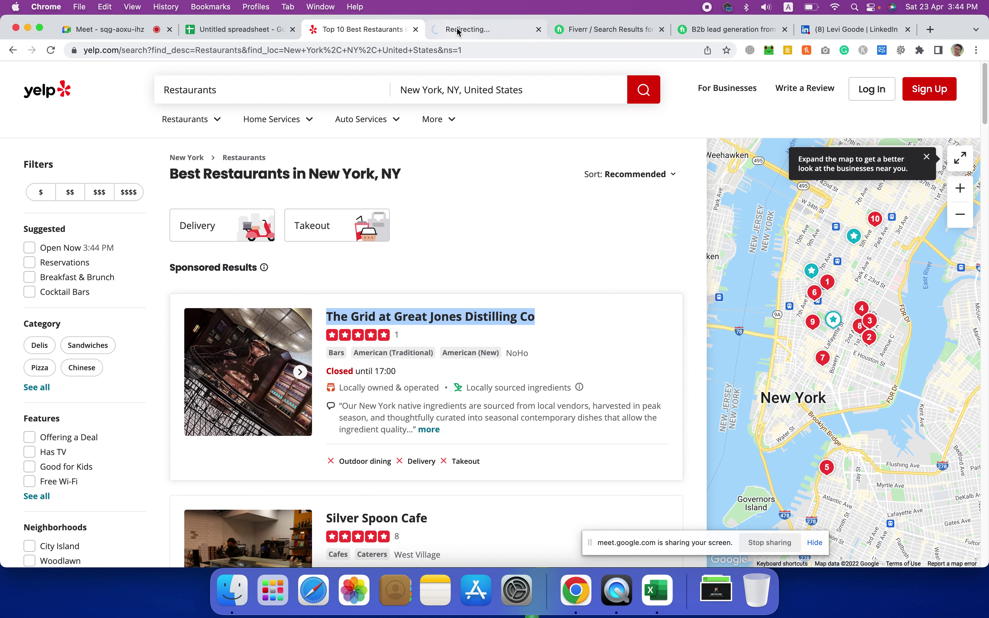
{"action": "left_click", "coordinate": [452, 29]}
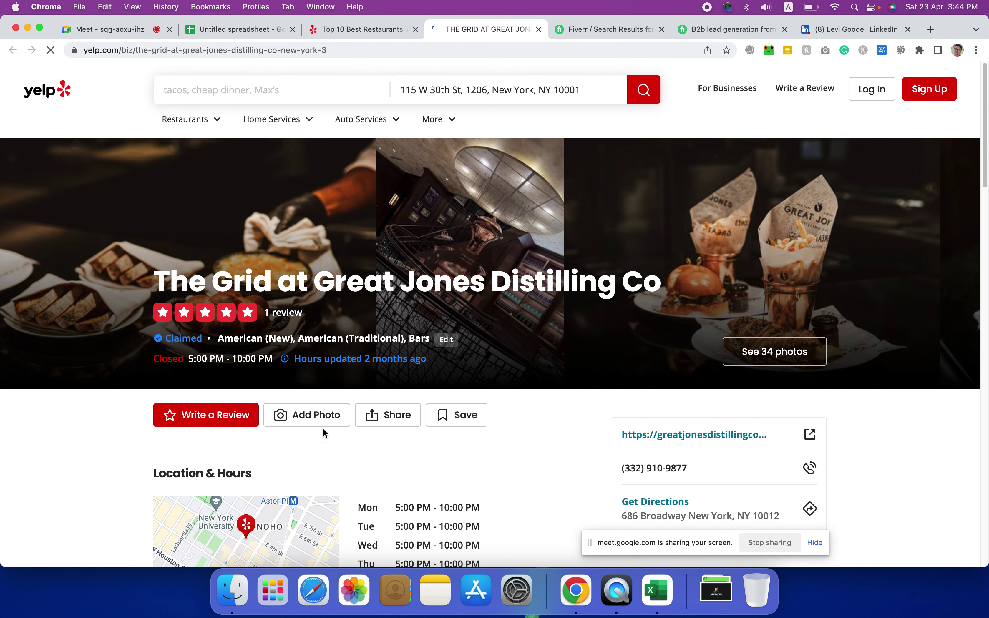
{"action": "scroll", "coordinate": [351, 427], "scroll_direction": "down", "scroll_amount": 1}
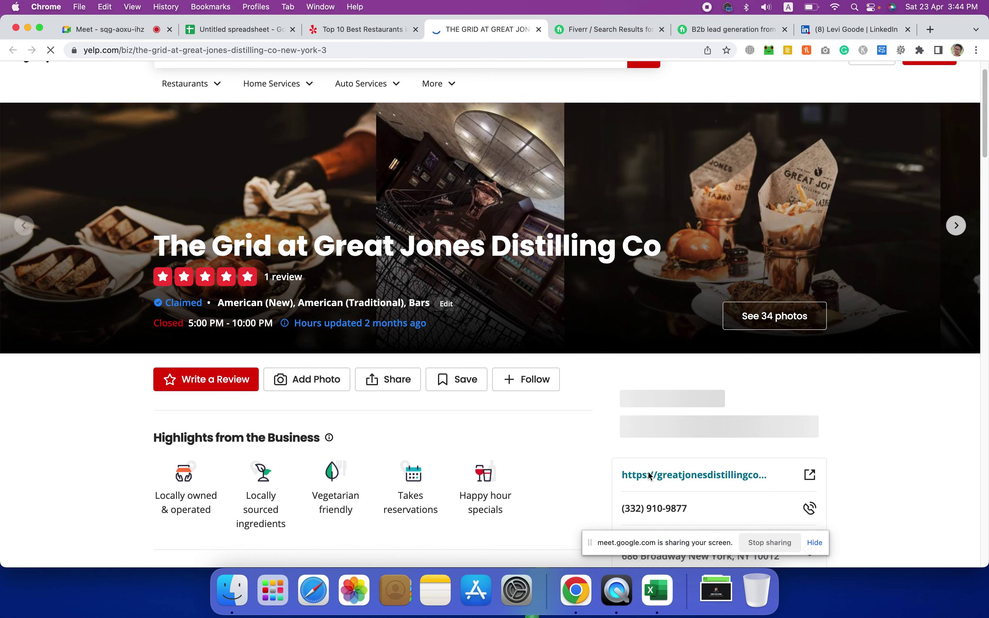
{"action": "scroll", "coordinate": [815, 441], "scroll_direction": "down", "scroll_amount": 10}
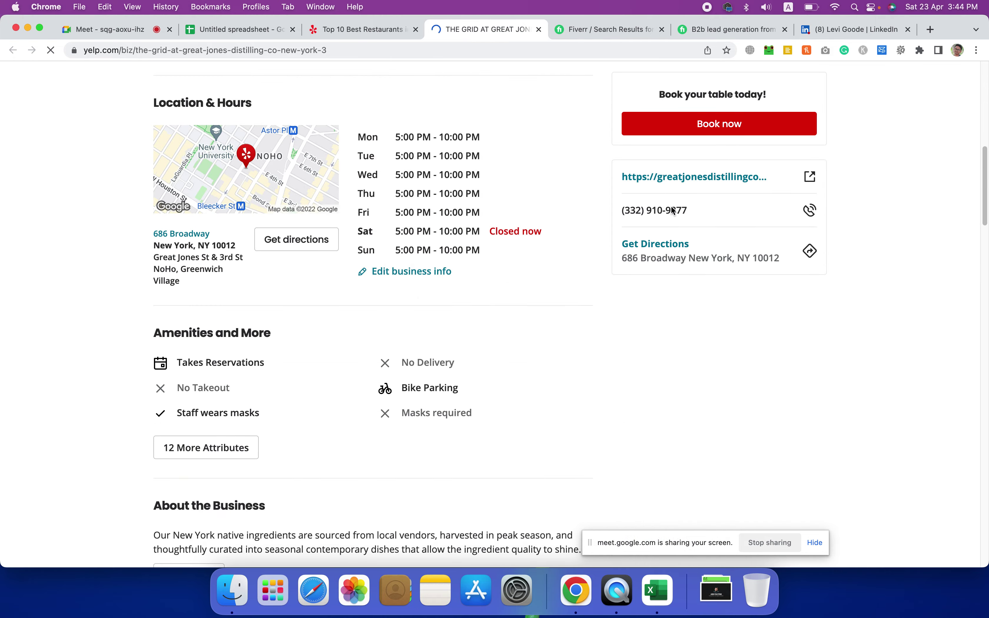
- Examine the business description, reviews and header details on The Grid at Great Jones Distilling Co's Yelp page
{"action": "scroll", "coordinate": [448, 377], "scroll_direction": "down", "scroll_amount": 9}
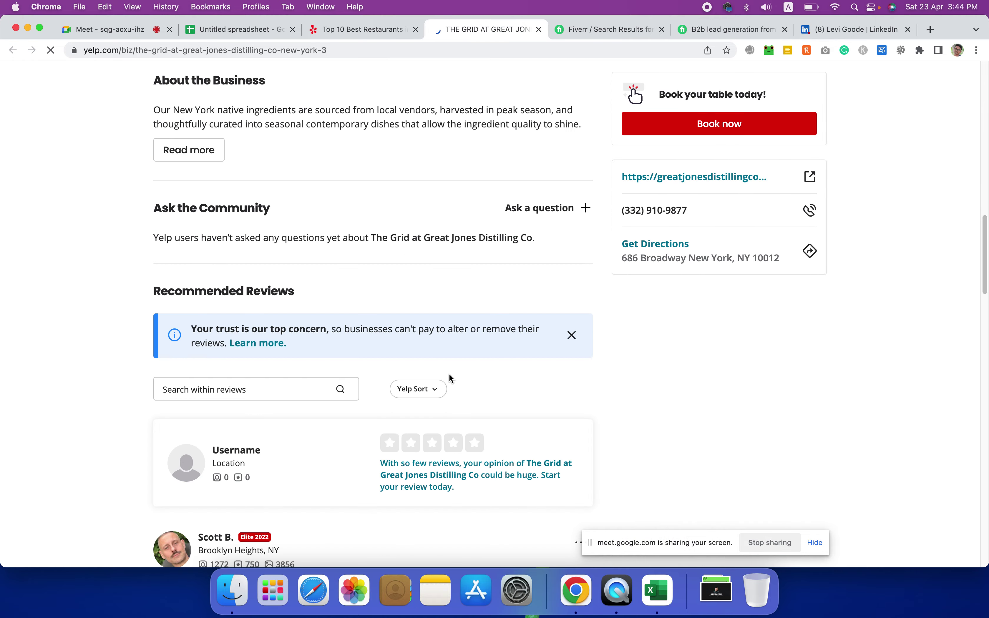
{"action": "scroll", "coordinate": [450, 376], "scroll_direction": "down", "scroll_amount": 10}
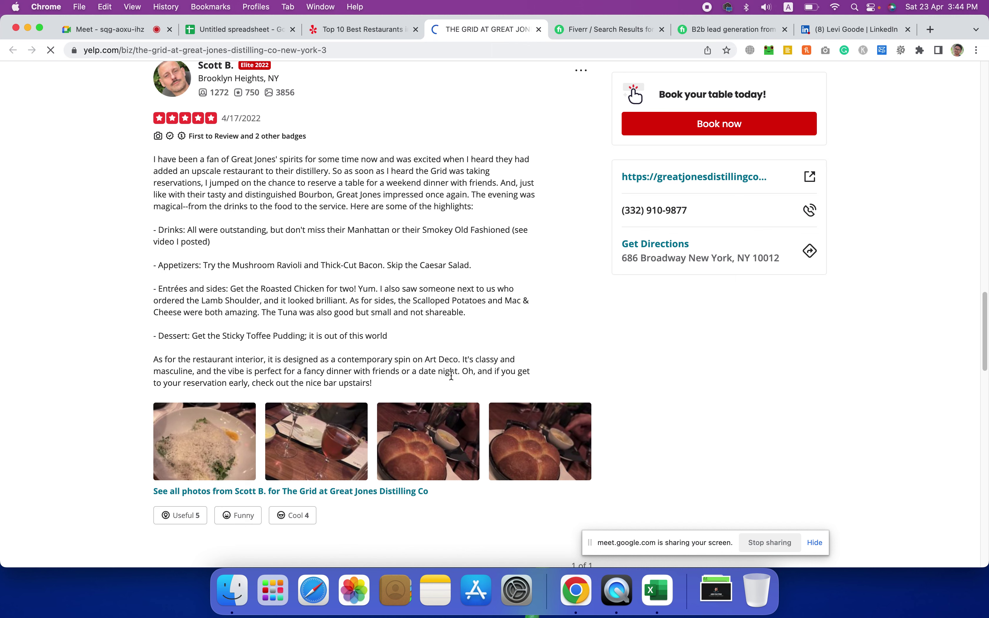
{"action": "scroll", "coordinate": [459, 376], "scroll_direction": "up", "scroll_amount": 15}
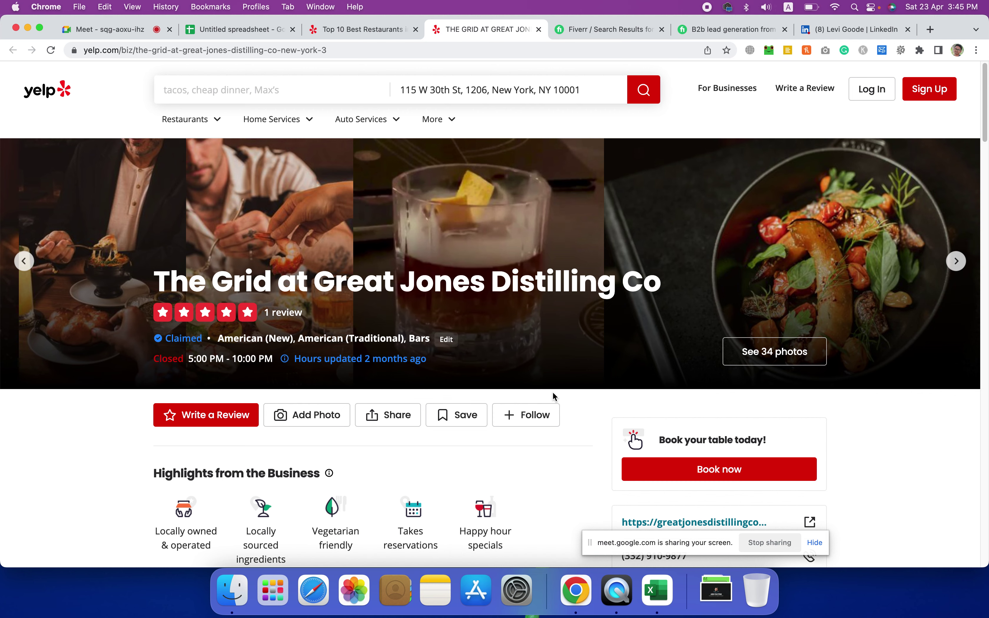
{"action": "scroll", "coordinate": [495, 391], "scroll_direction": "down", "scroll_amount": 2}
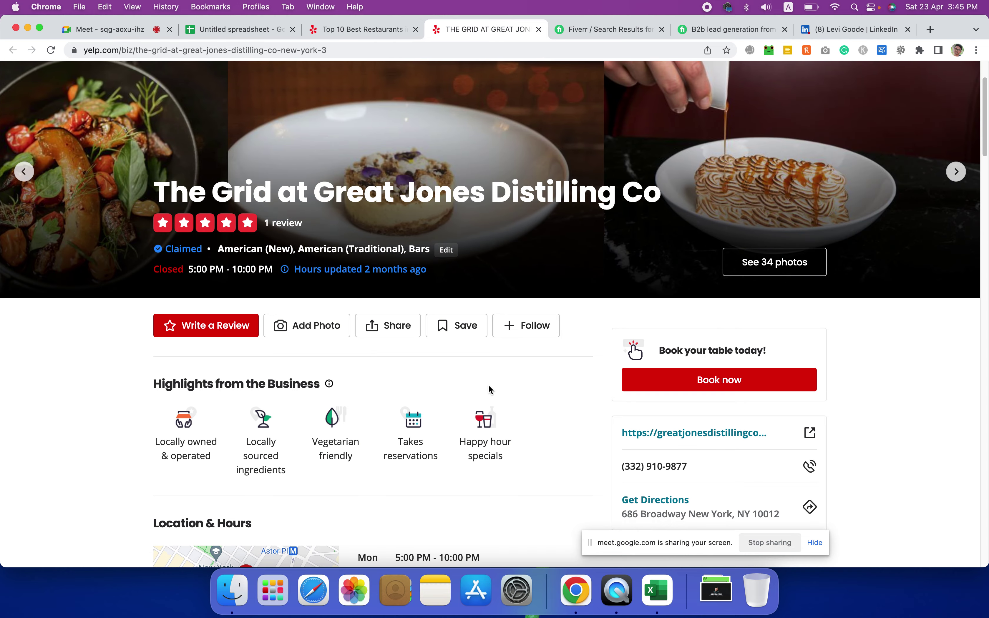
- Copy the restaurant's name and search Google for The Grid at Great Jones Distilling Co "Owner" Linkedin, replacing the open LinkedIn profile page
{"action": "triple_click", "coordinate": [313, 191]}
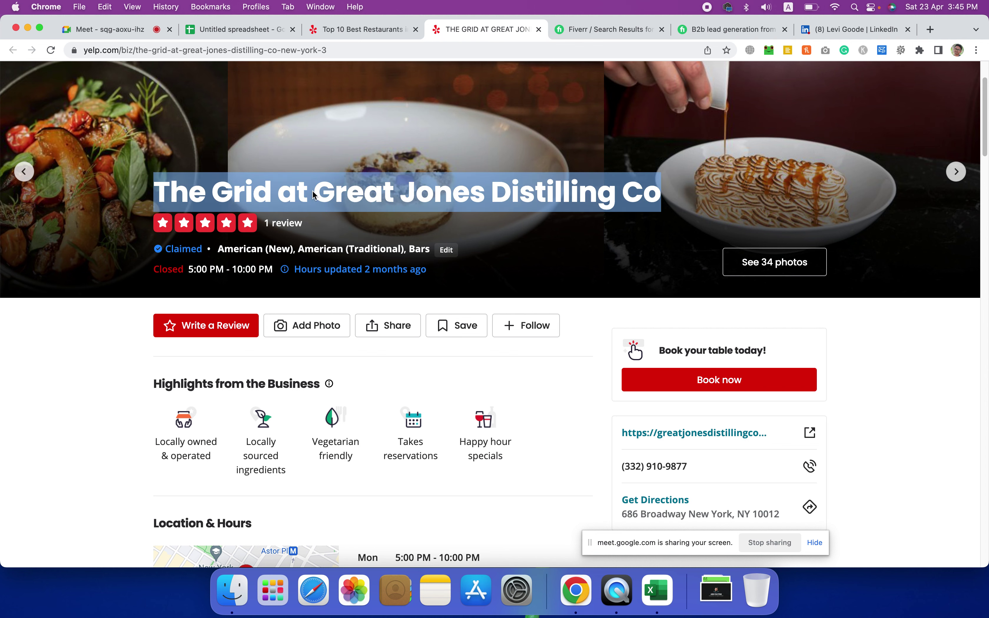
{"action": "right_click", "coordinate": [314, 192]}
{"action": "left_click", "coordinate": [349, 303]}
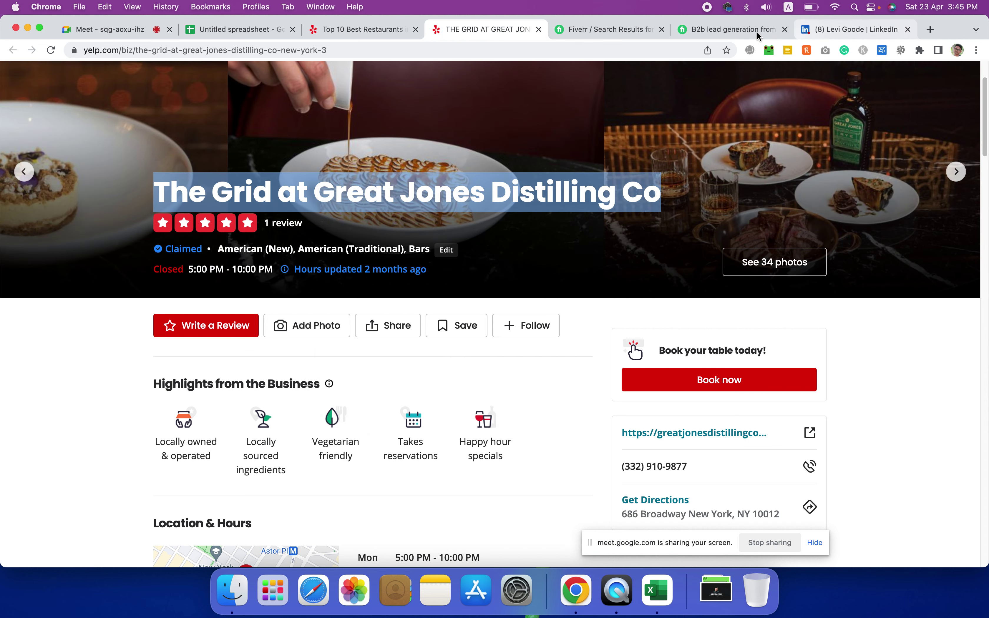
{"action": "left_click", "coordinate": [856, 29]}
{"action": "left_click", "coordinate": [579, 48]}
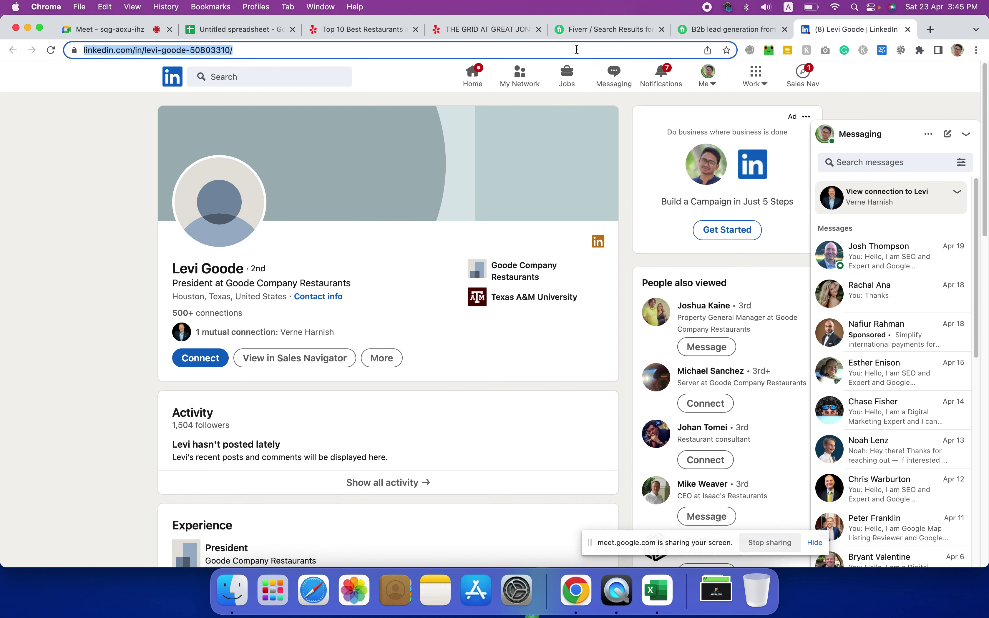
{"action": "right_click", "coordinate": [579, 49]}
{"action": "left_click", "coordinate": [604, 141]}
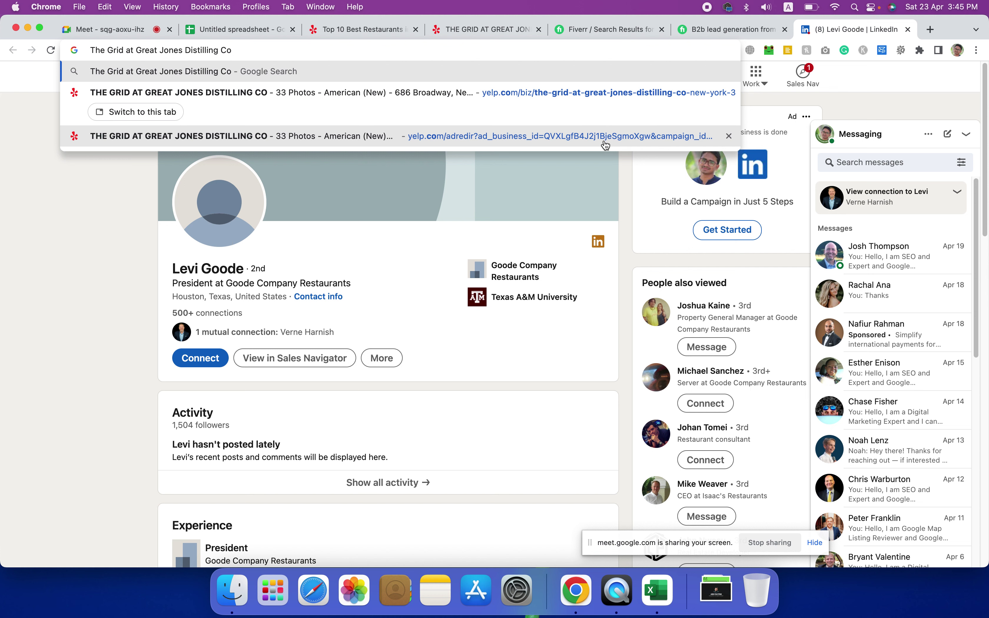
{"action": "type", "text": "\"Owner\" Linkedin"}
{"action": "key", "text": "Return"}
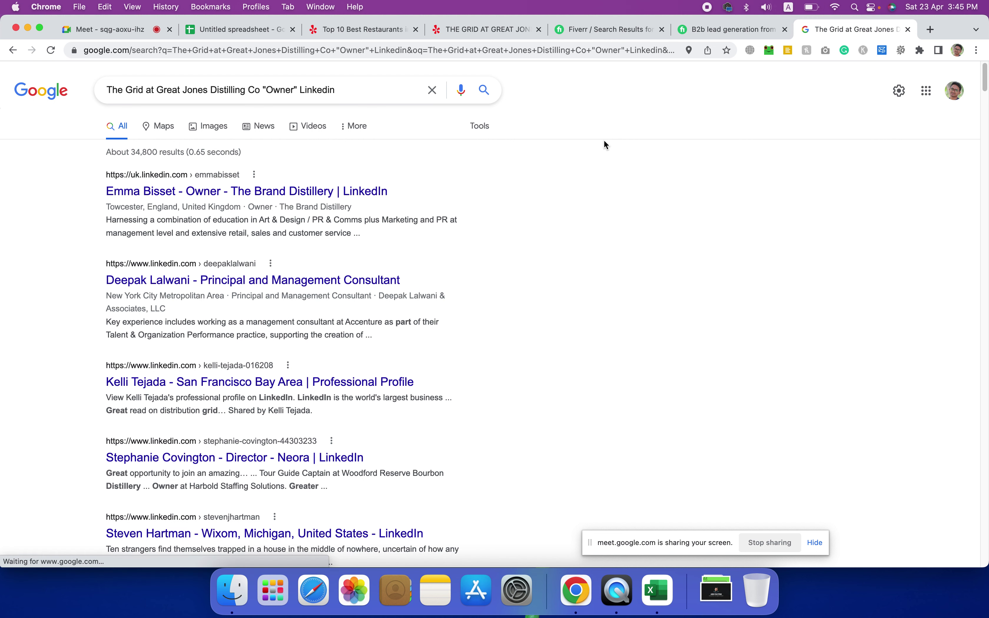
- Return to the Yelp results for New York restaurants and open the Da Andrea listing in a new tab
{"action": "left_click", "coordinate": [614, 27]}
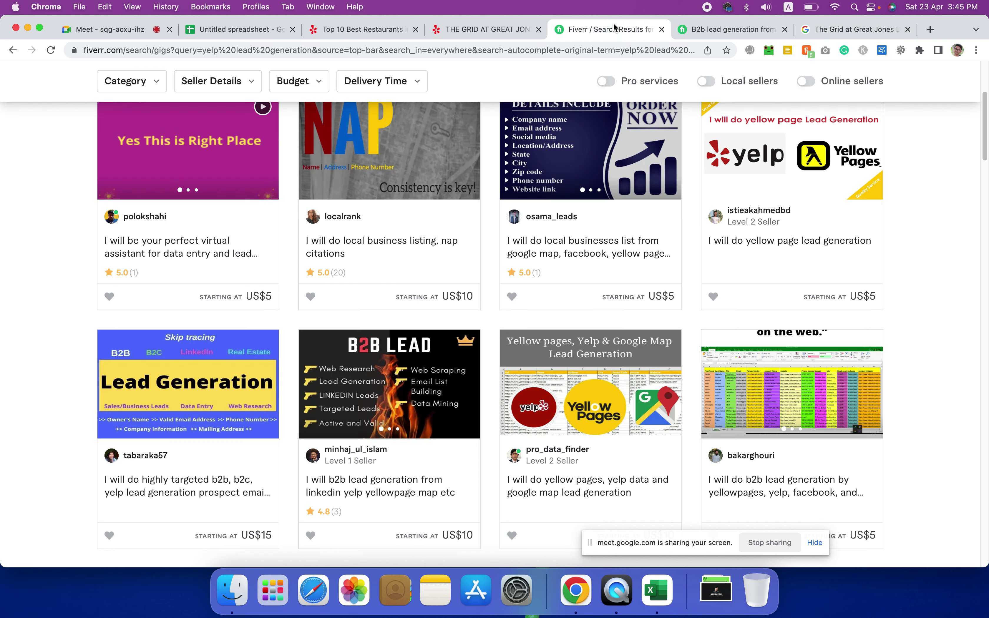
{"action": "left_click", "coordinate": [472, 29]}
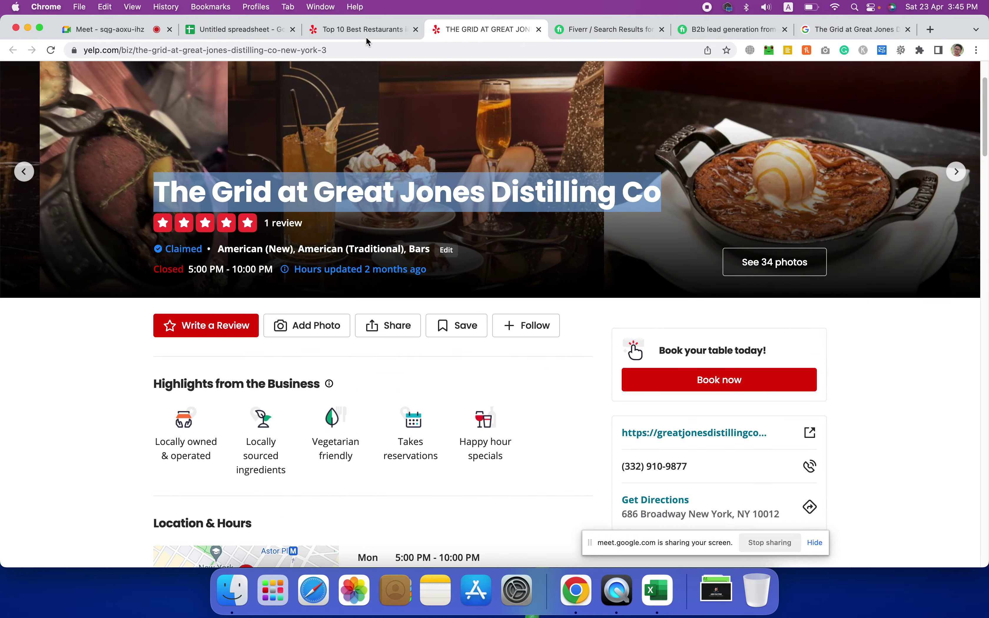
{"action": "left_click", "coordinate": [344, 26]}
{"action": "scroll", "coordinate": [559, 246], "scroll_direction": "down", "scroll_amount": 10}
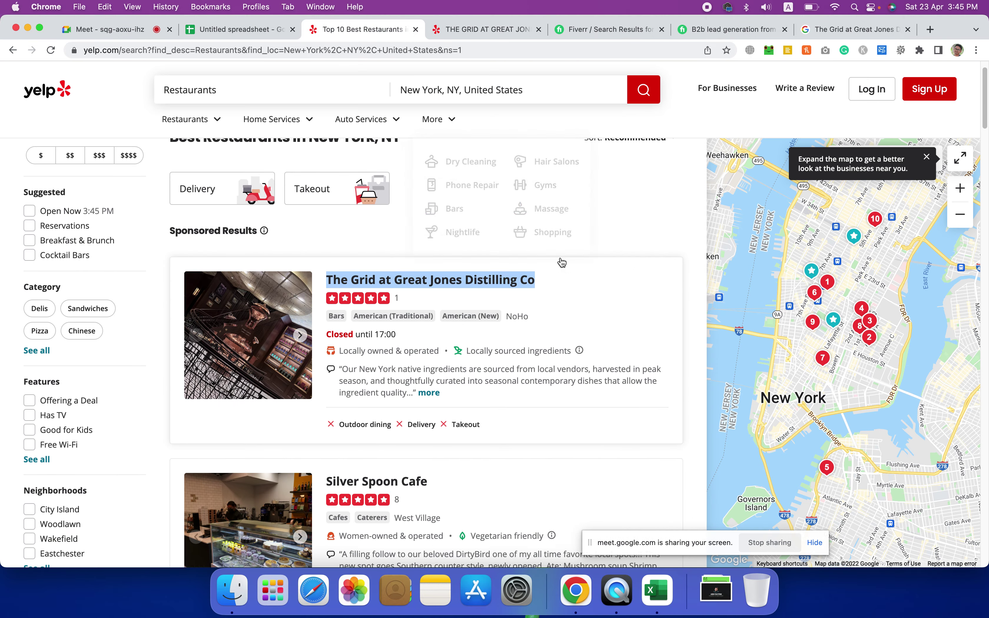
{"action": "scroll", "coordinate": [550, 252], "scroll_direction": "up", "scroll_amount": 6}
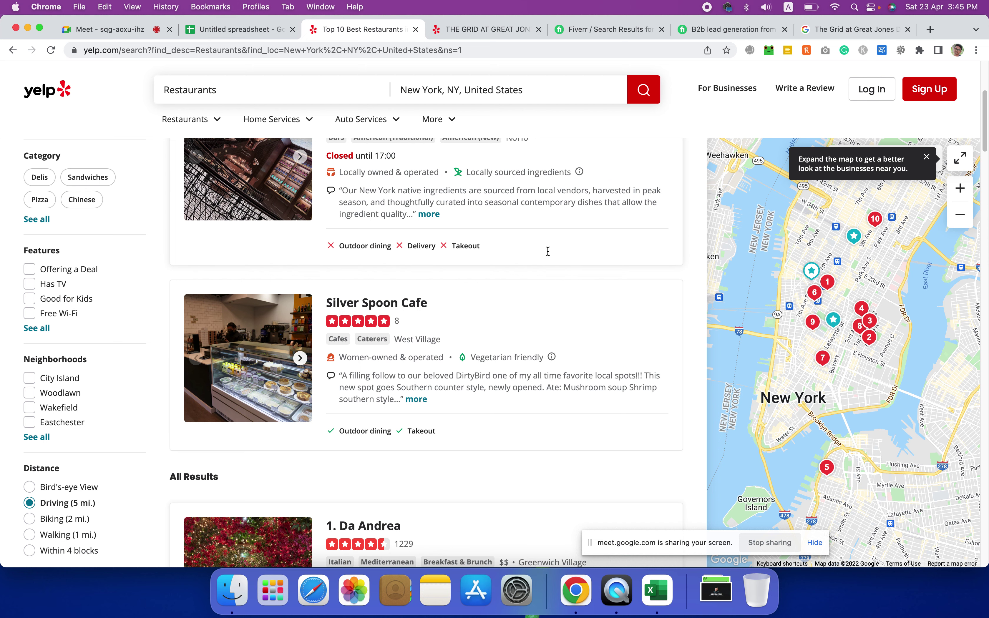
{"action": "scroll", "coordinate": [433, 310], "scroll_direction": "down", "scroll_amount": 6}
{"action": "scroll", "coordinate": [323, 270], "scroll_direction": "down", "scroll_amount": 3}
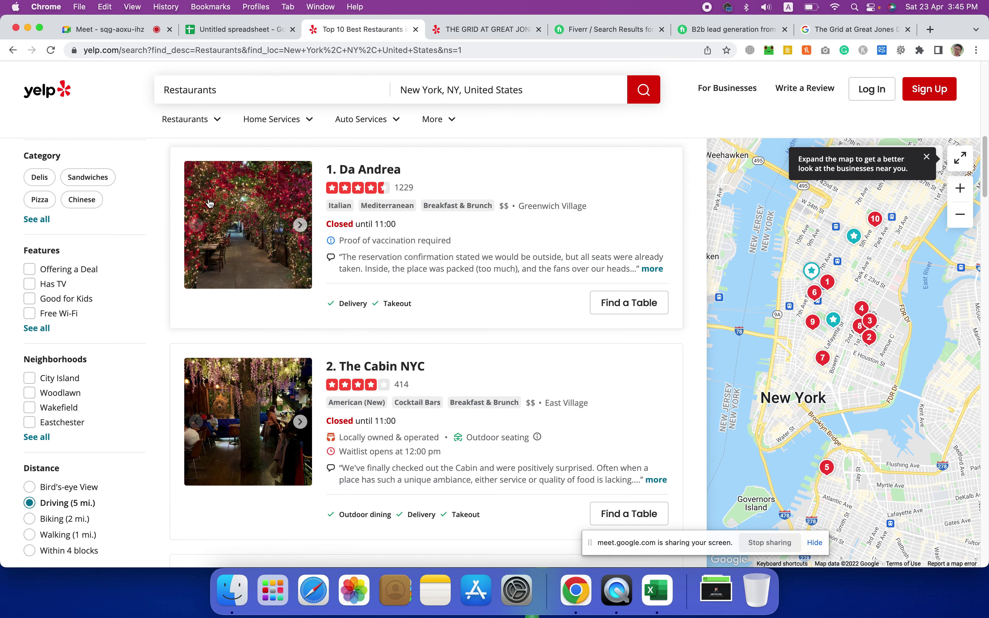
{"action": "right_click", "coordinate": [368, 190]}
{"action": "left_click", "coordinate": [403, 193]}
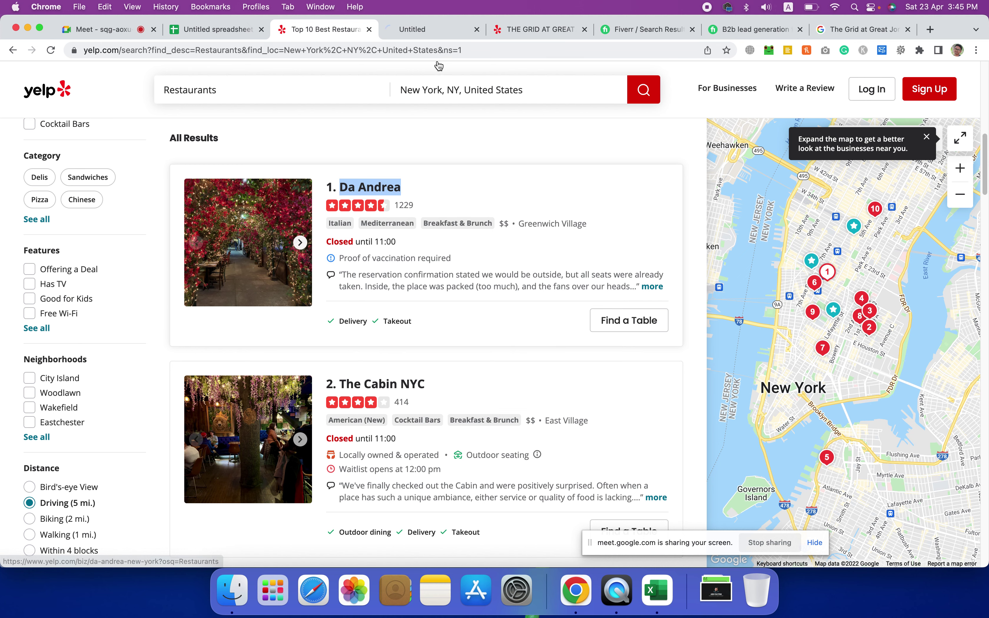
{"action": "left_click", "coordinate": [408, 28]}
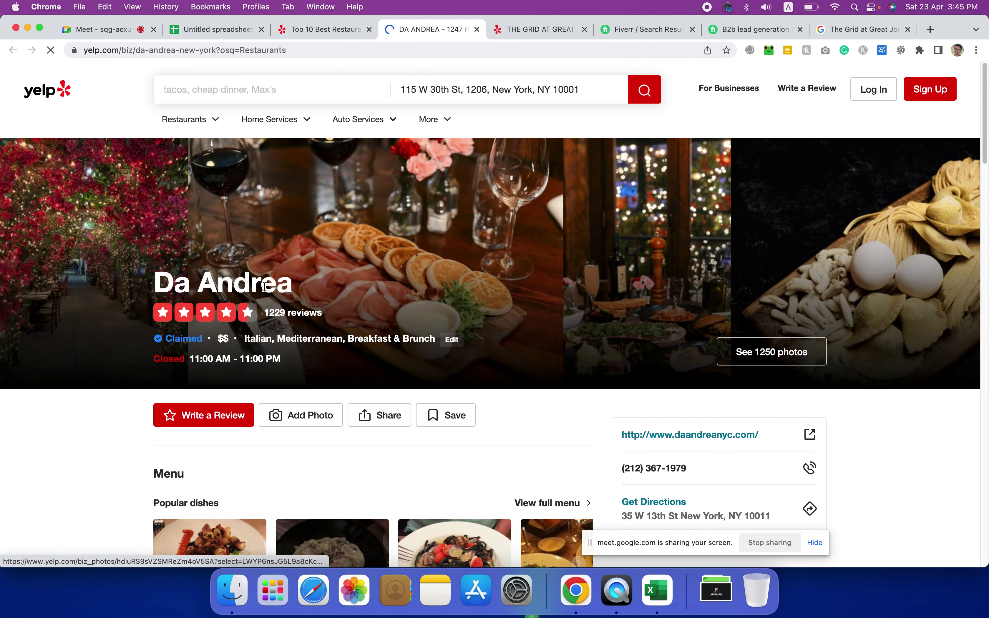
- Copy the name Da Andrea from its Yelp page and change the Google query to Da Andrea "Owner" Linkedin
{"action": "triple_click", "coordinate": [231, 287]}
{"action": "key", "text": "super+c"}
{"action": "right_click", "coordinate": [232, 287]}
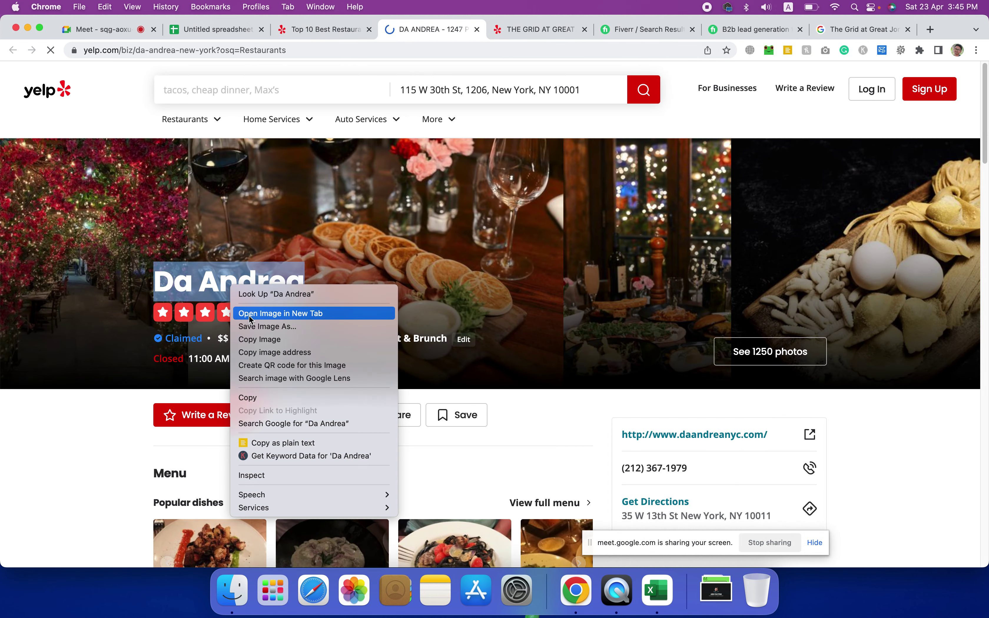
{"action": "left_click", "coordinate": [265, 399]}
{"action": "left_click", "coordinate": [865, 31]}
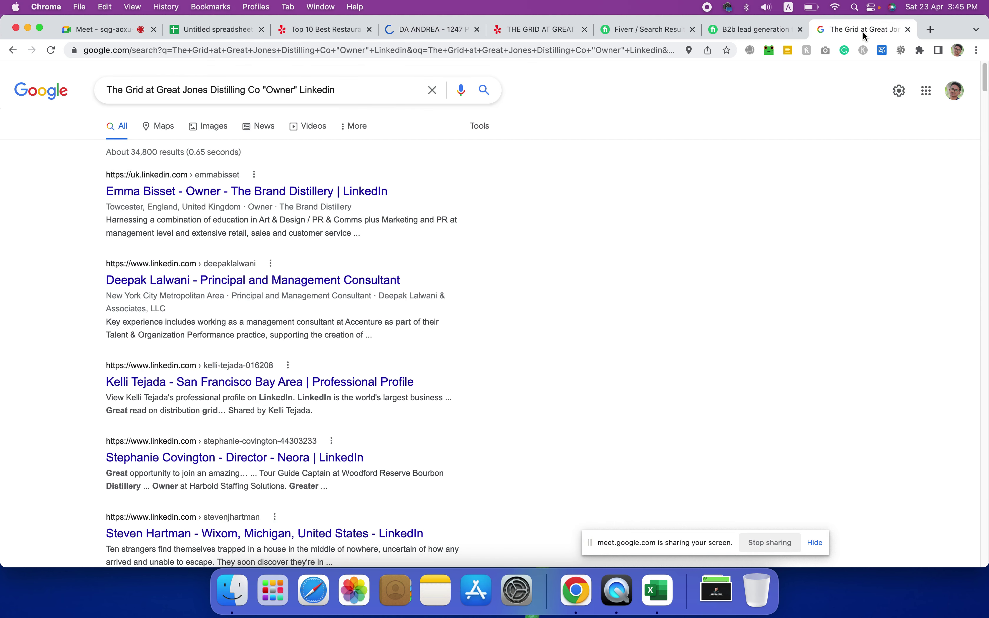
{"action": "left_click_drag", "start_coordinate": [260, 91], "coordinate": [97, 91]}
{"action": "key", "text": "super+v"}
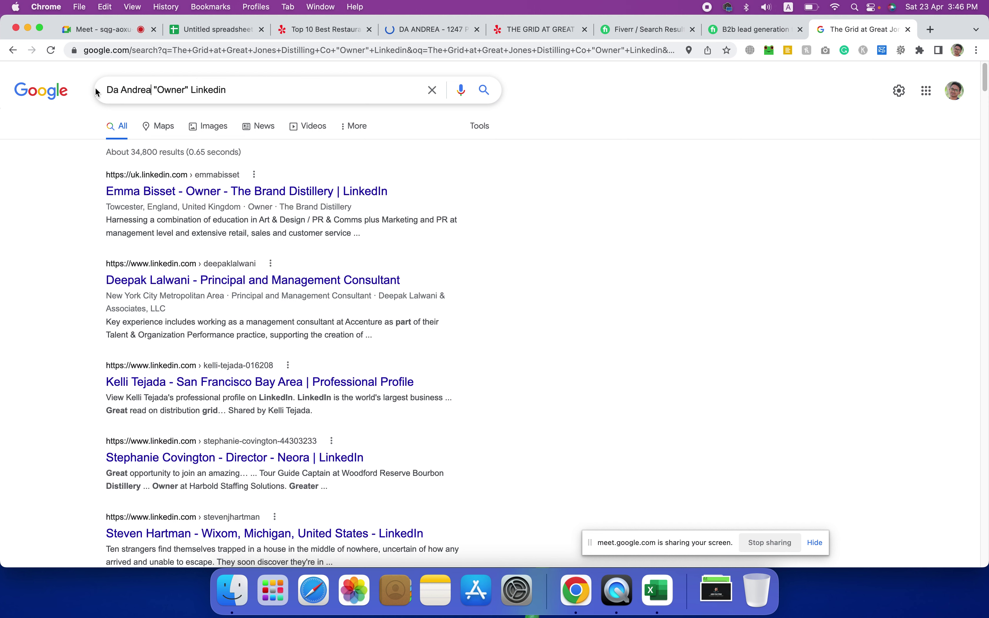
{"action": "key", "text": "Return"}
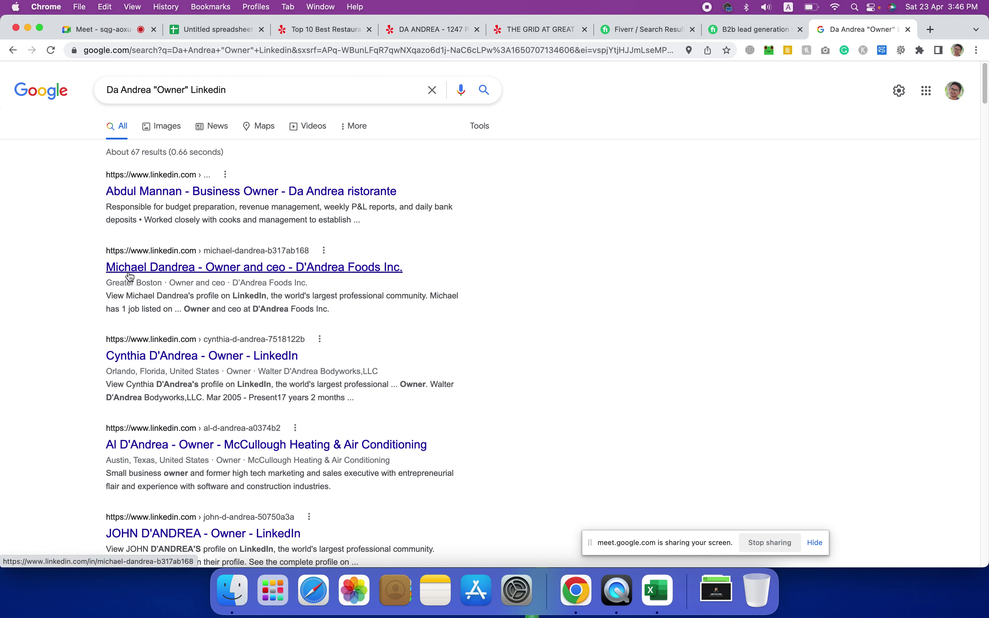
- Open the LinkedIn profile of the owner and CEO of D'Andrea Foods Inc. in a new tab and view it
{"action": "right_click", "coordinate": [187, 273]}
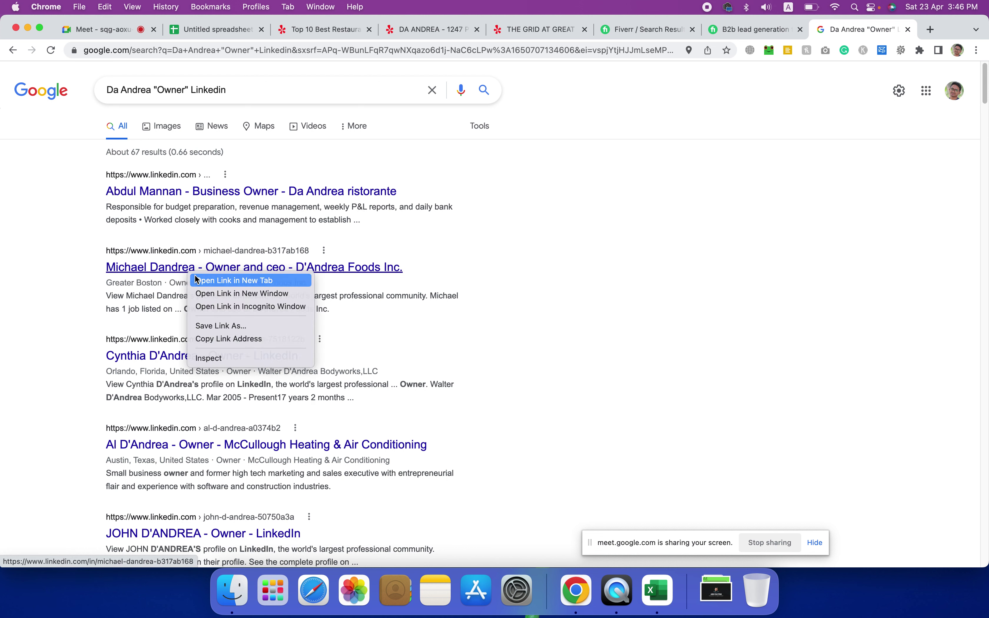
{"action": "left_click", "coordinate": [262, 281]}
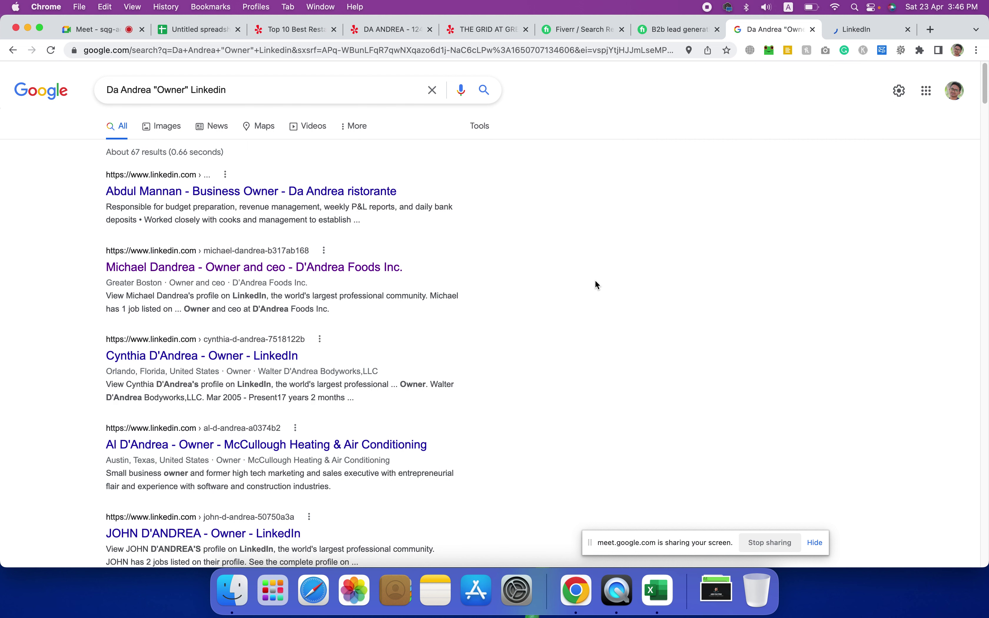
{"action": "left_click", "coordinate": [856, 29]}
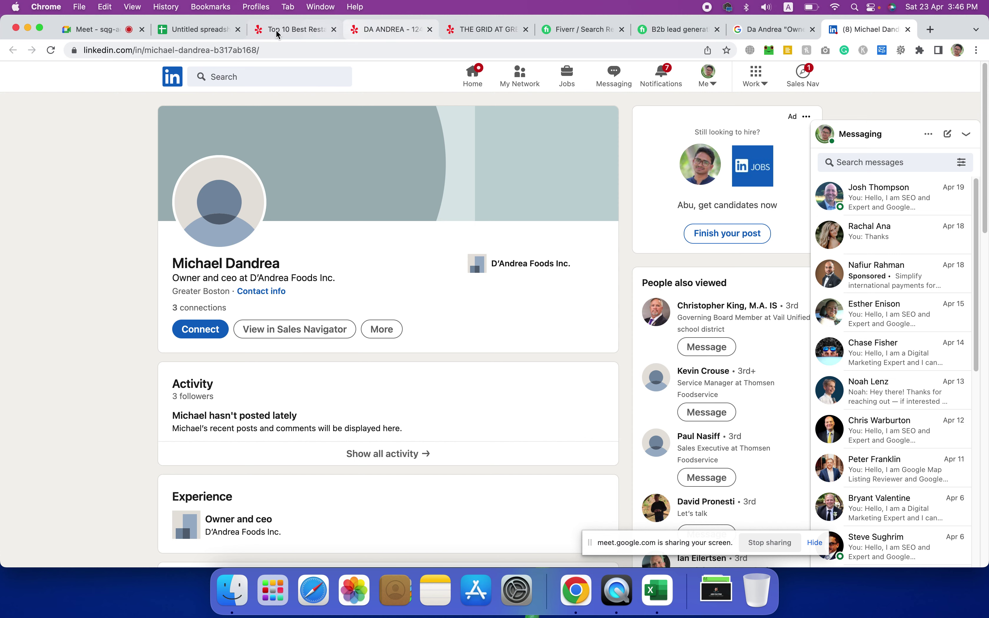
- Go back to Da Andrea's Yelp page and open the restaurant's website from its contact details
{"action": "left_click", "coordinate": [378, 32]}
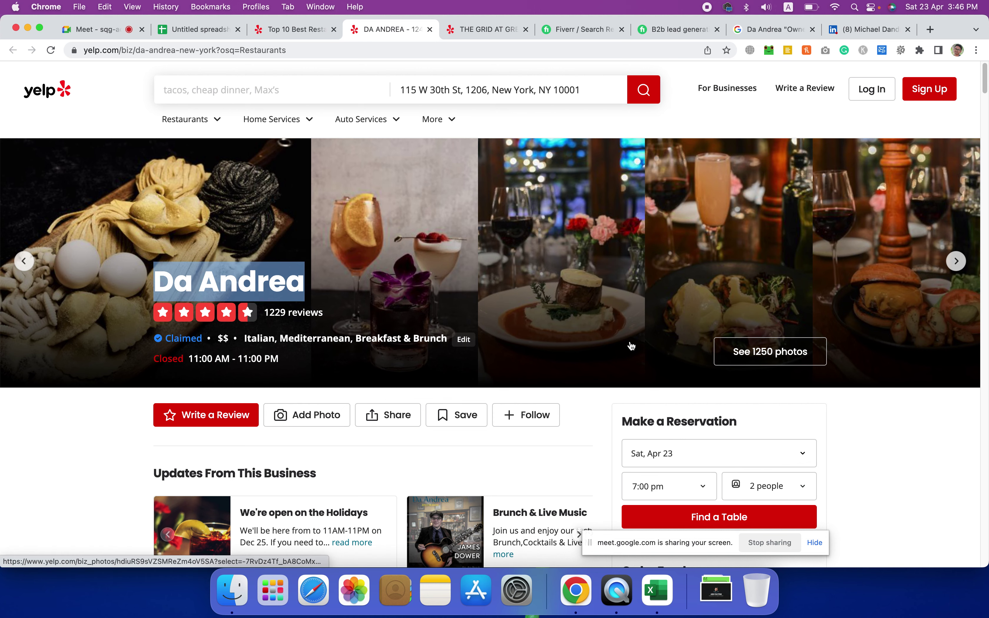
{"action": "scroll", "coordinate": [556, 386], "scroll_direction": "down", "scroll_amount": 3}
{"action": "scroll", "coordinate": [556, 386], "scroll_direction": "down", "scroll_amount": 7}
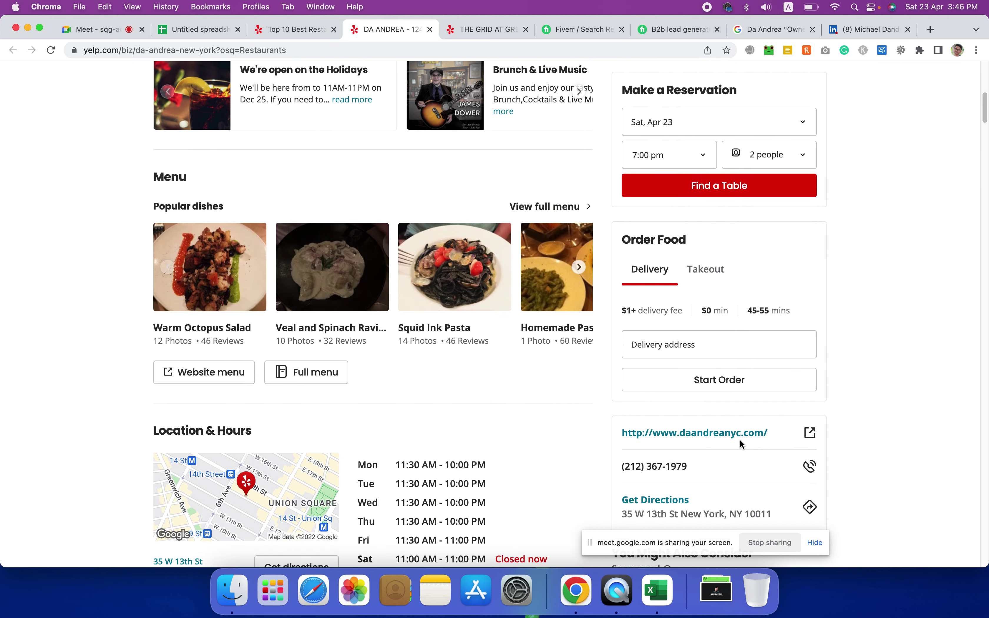
{"action": "left_click", "coordinate": [747, 435]}
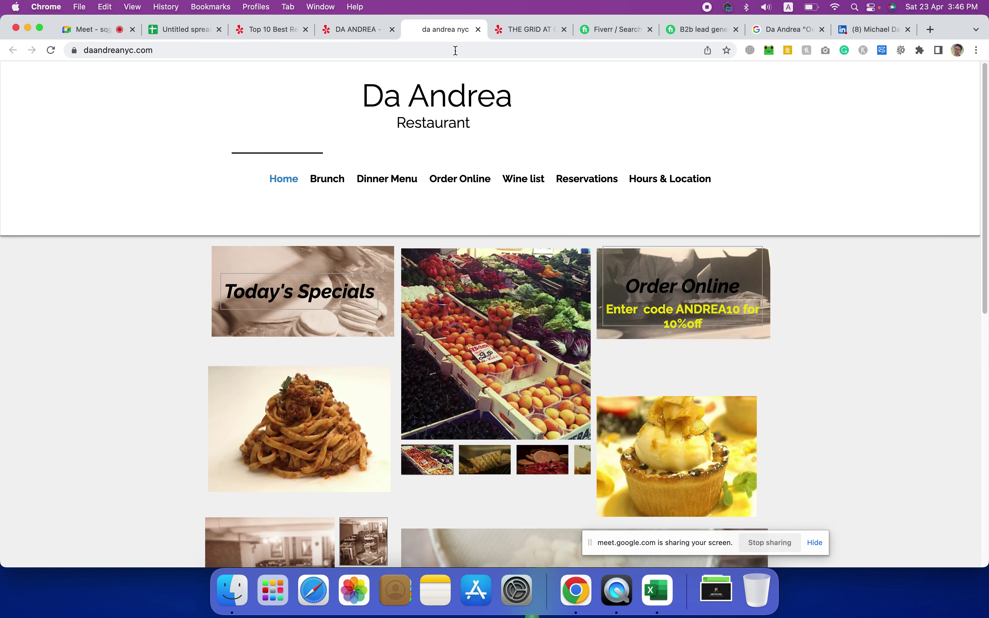
- Examine the Da Andrea website for the phone, address and e-mail in its footer, and close the site
{"action": "scroll", "coordinate": [552, 341], "scroll_direction": "down", "scroll_amount": 10}
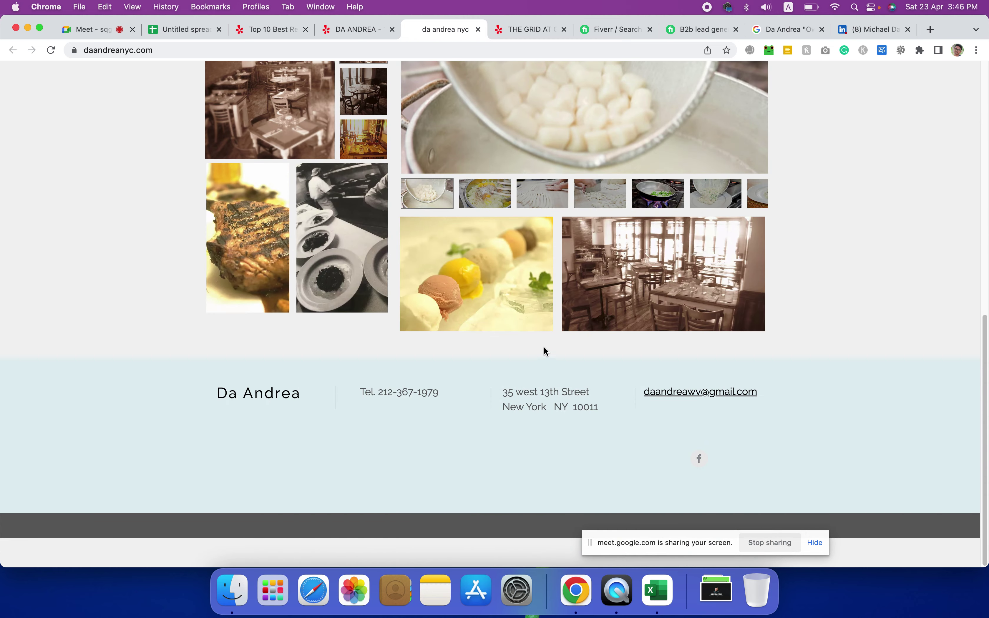
{"action": "scroll", "coordinate": [545, 351], "scroll_direction": "up", "scroll_amount": 10}
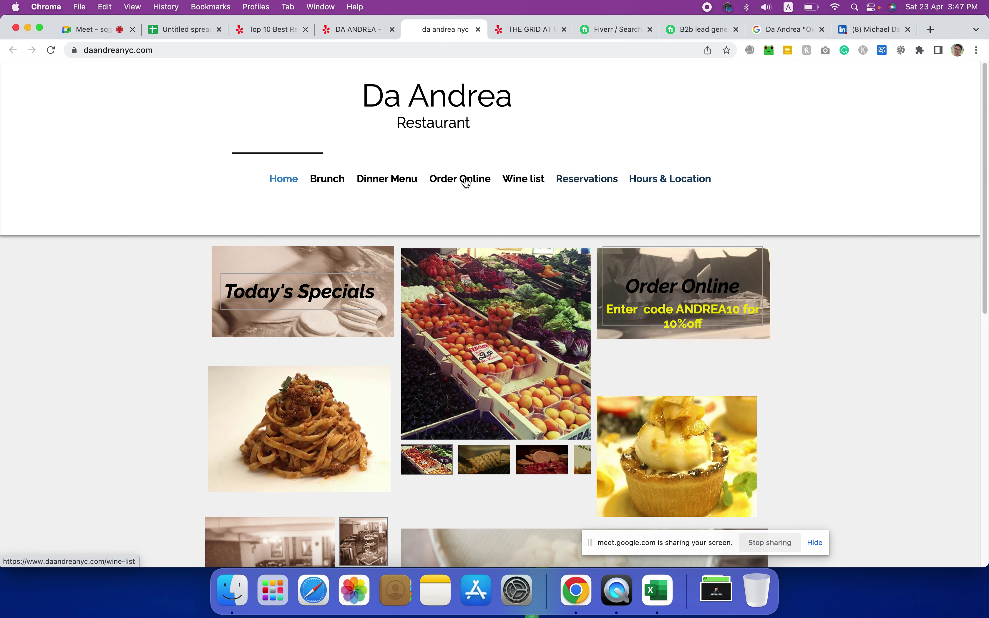
{"action": "scroll", "coordinate": [801, 324], "scroll_direction": "down", "scroll_amount": 1}
{"action": "scroll", "coordinate": [800, 320], "scroll_direction": "down", "scroll_amount": 10}
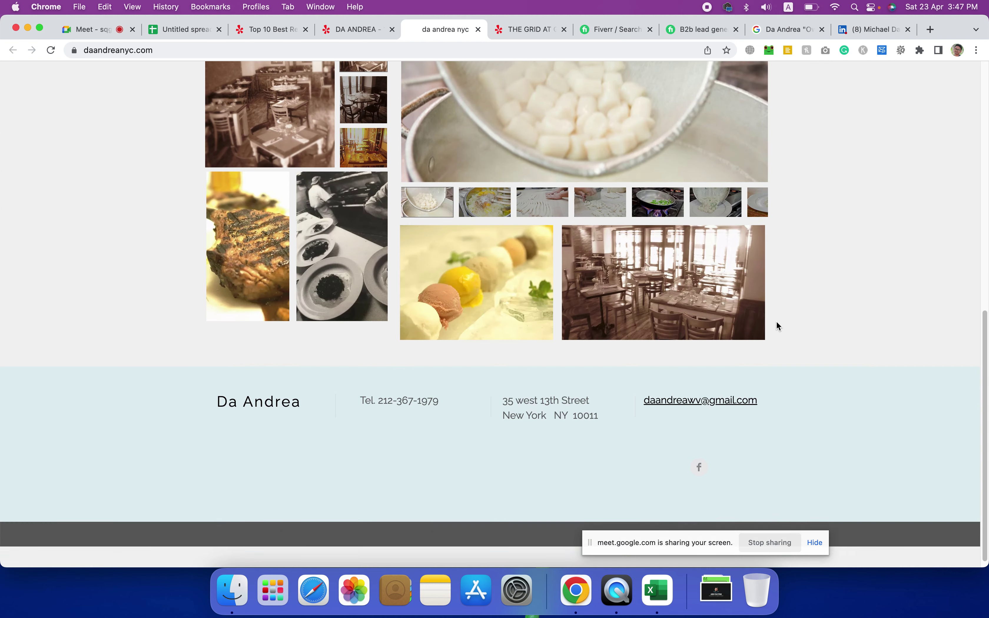
{"action": "scroll", "coordinate": [778, 321], "scroll_direction": "up", "scroll_amount": 10}
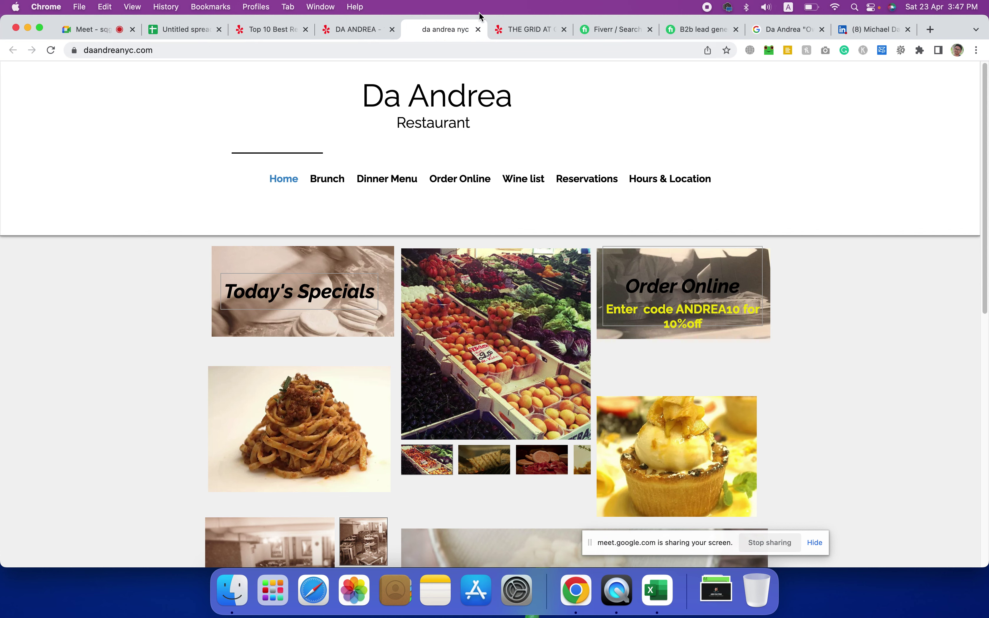
{"action": "left_click", "coordinate": [479, 30]}
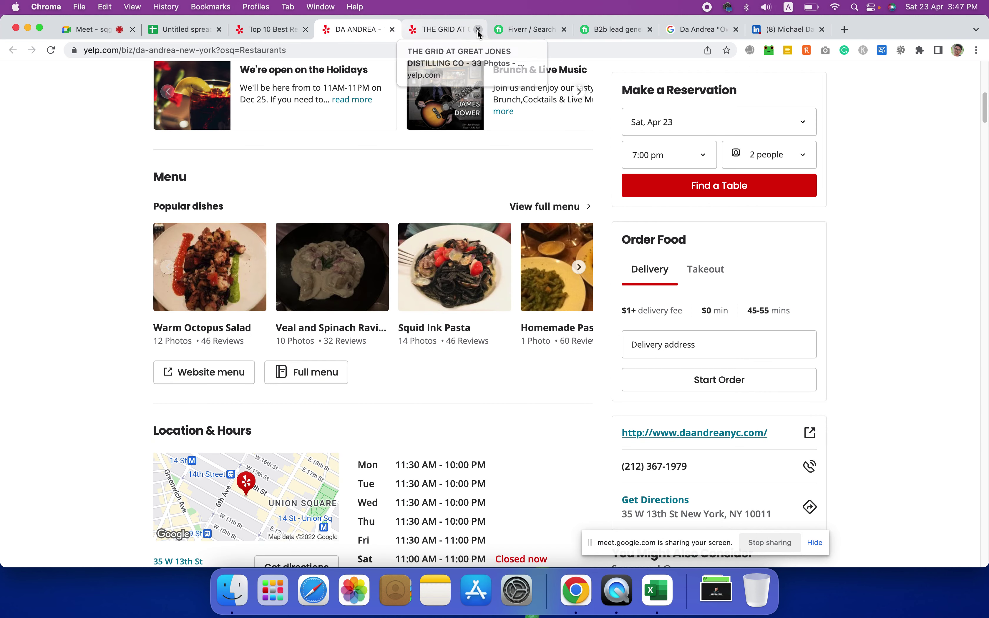
- Search Google for Da Andrea in a new tab and examine the contact details in its business profile
{"action": "left_click", "coordinate": [695, 30]}
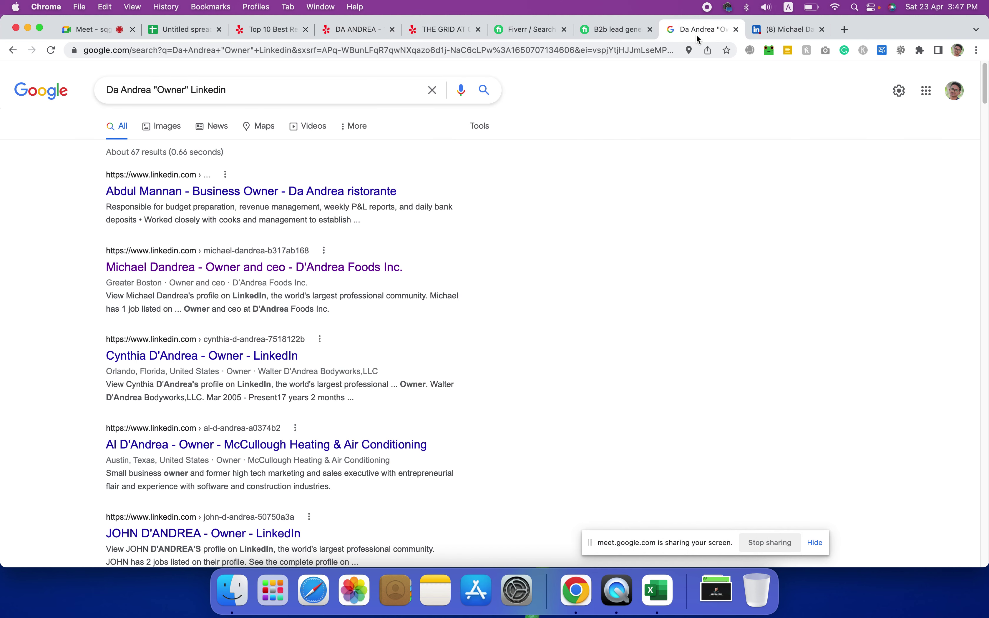
{"action": "left_click", "coordinate": [848, 30]}
{"action": "right_click", "coordinate": [486, 50]}
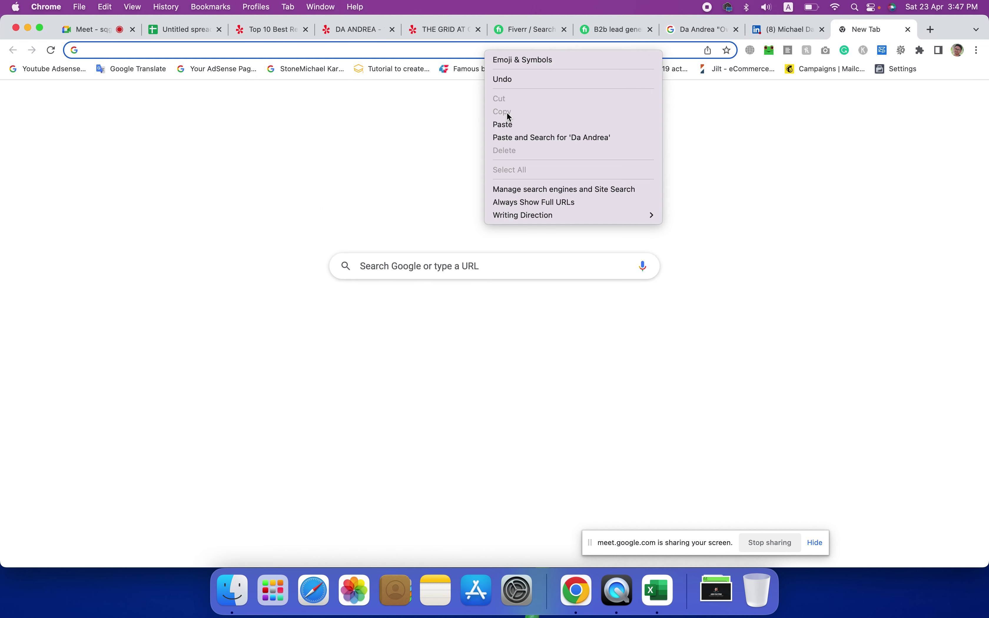
{"action": "left_click", "coordinate": [517, 139]}
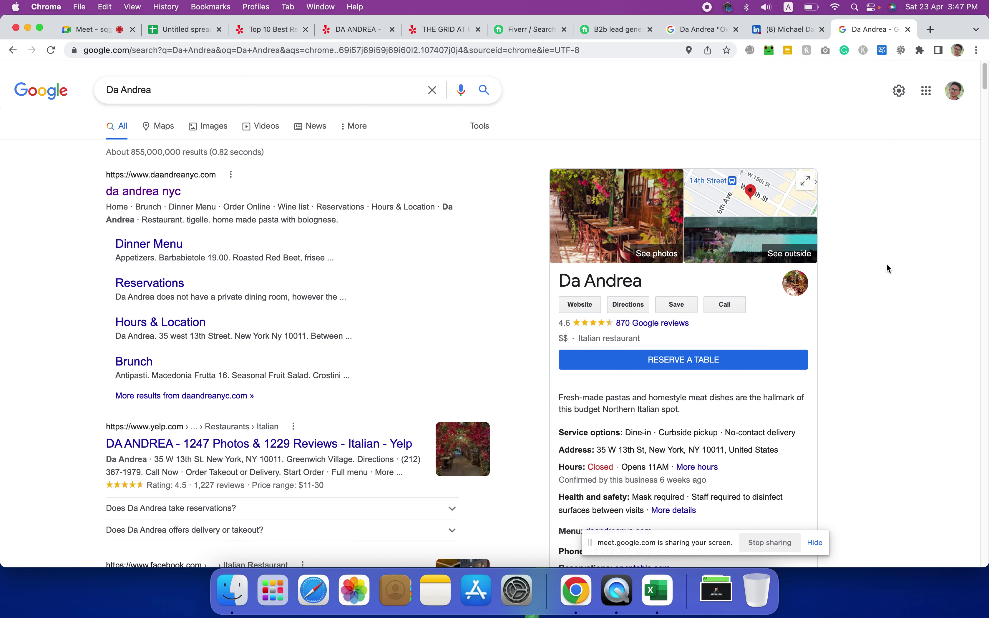
{"action": "scroll", "coordinate": [865, 338], "scroll_direction": "down", "scroll_amount": 8}
{"action": "scroll", "coordinate": [866, 337], "scroll_direction": "up", "scroll_amount": 2}
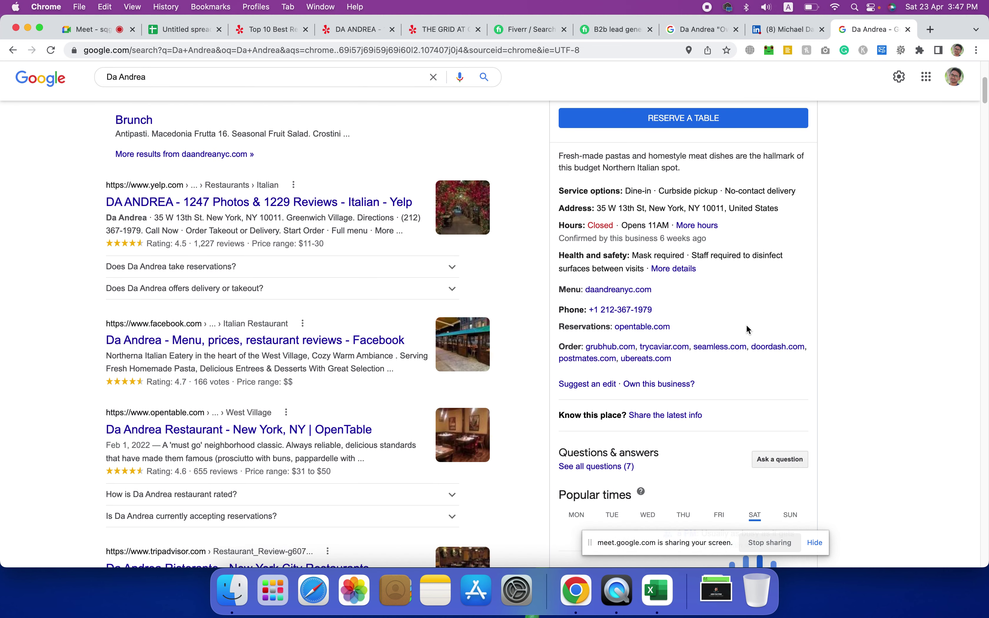
- Examine the phone number and reservation link in Da Andrea's Google business profile
{"action": "triple_click", "coordinate": [659, 313]}
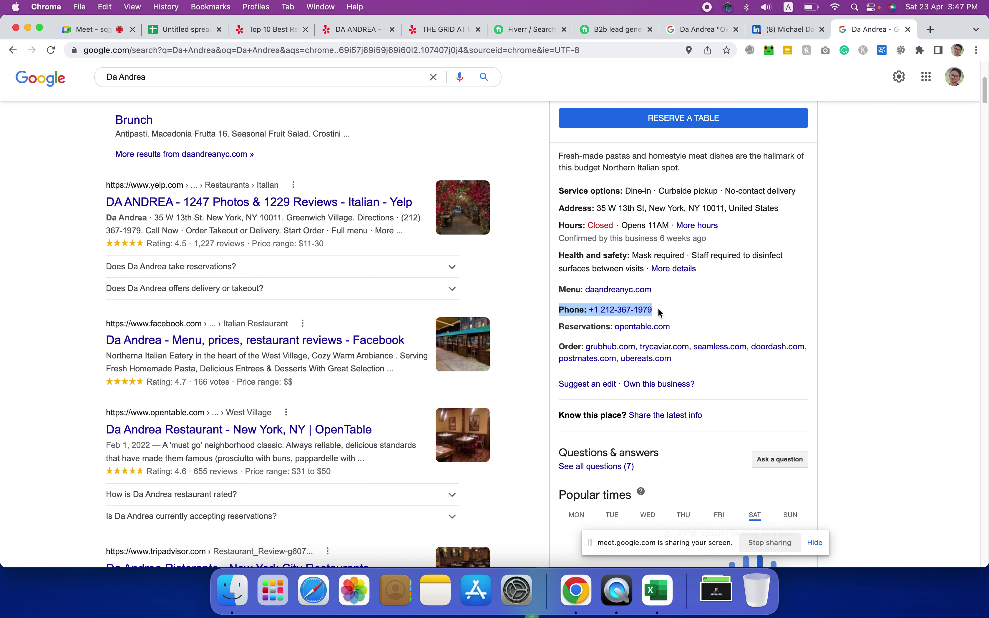
{"action": "left_click", "coordinate": [674, 310]}
{"action": "left_click_drag", "start_coordinate": [681, 330], "coordinate": [623, 323]}
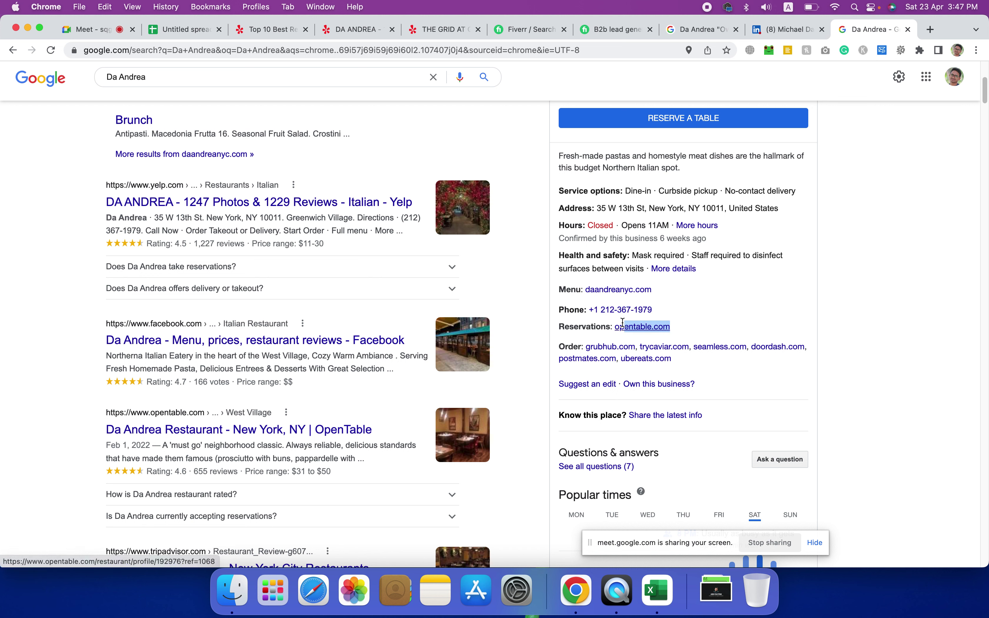
{"action": "left_click", "coordinate": [890, 301]}
{"action": "scroll", "coordinate": [654, 339], "scroll_direction": "up", "scroll_amount": 6}
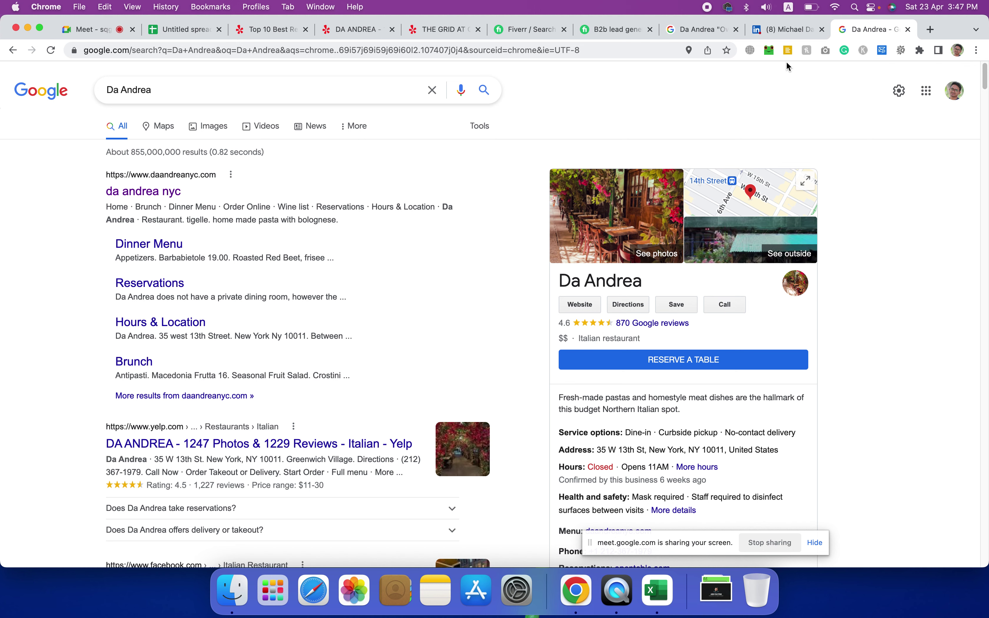
- Examine the title of the Fiverr B2B lead generation gig for the lead sources LinkedIn, Yelp, yellow pages and map
{"action": "left_click", "coordinate": [620, 28]}
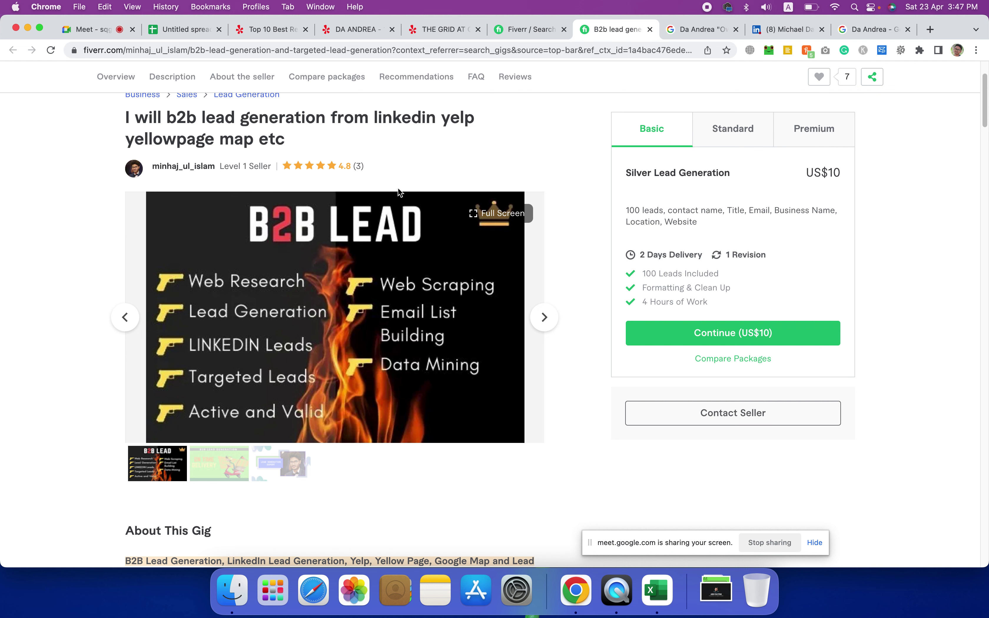
{"action": "double_click", "coordinate": [391, 110]}
{"action": "left_click_drag", "start_coordinate": [479, 115], "coordinate": [434, 124]}
{"action": "left_click", "coordinate": [183, 142]}
{"action": "double_click", "coordinate": [183, 142]}
{"action": "double_click", "coordinate": [237, 139]}
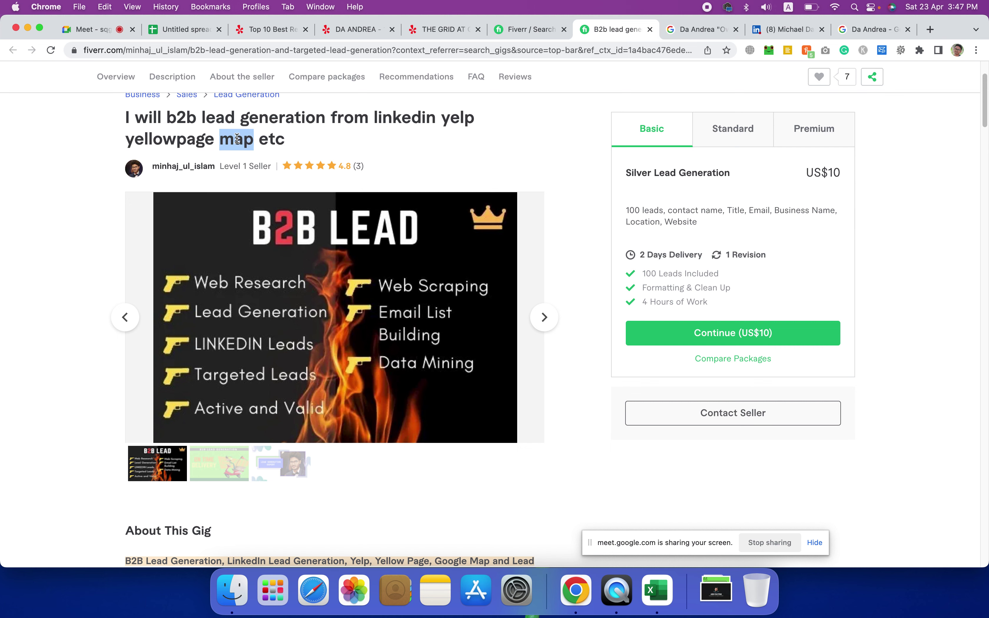
{"action": "left_click", "coordinate": [863, 26]}
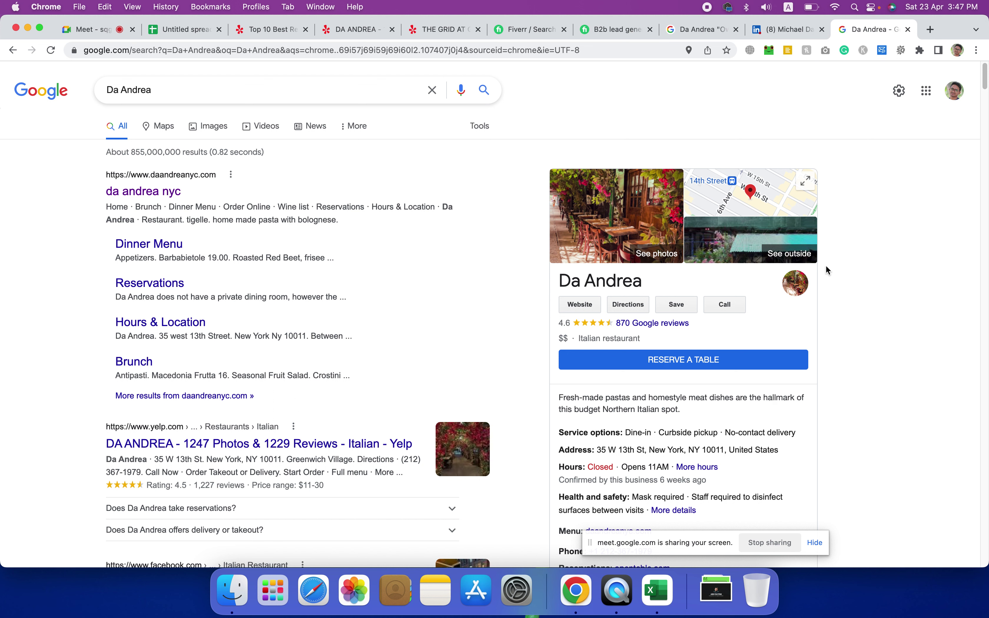
{"action": "left_click", "coordinate": [603, 29]}
{"action": "scroll", "coordinate": [438, 197], "scroll_direction": "up", "scroll_amount": 2}
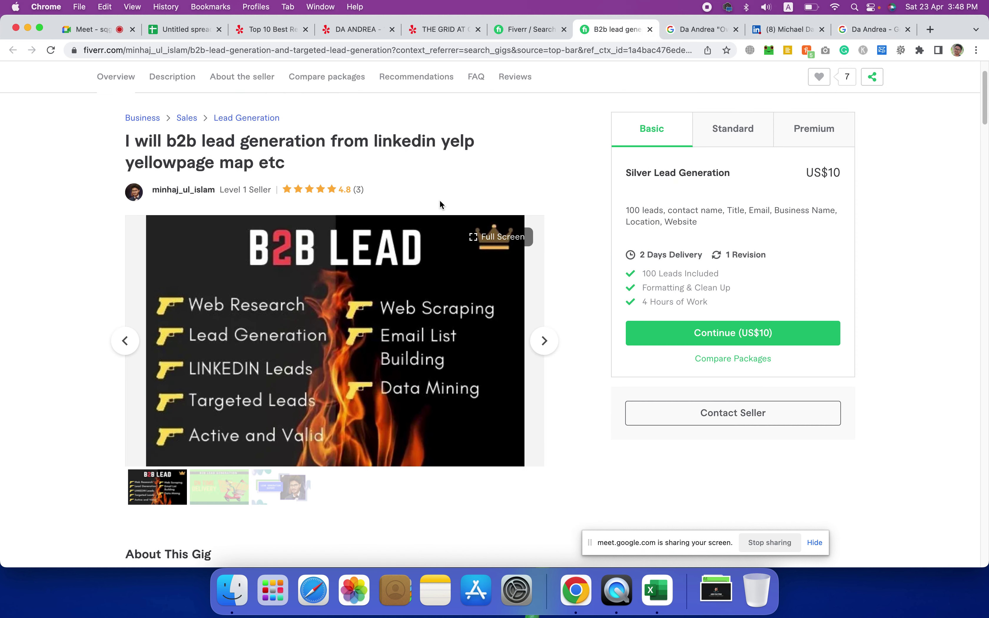
{"action": "double_click", "coordinate": [408, 143]}
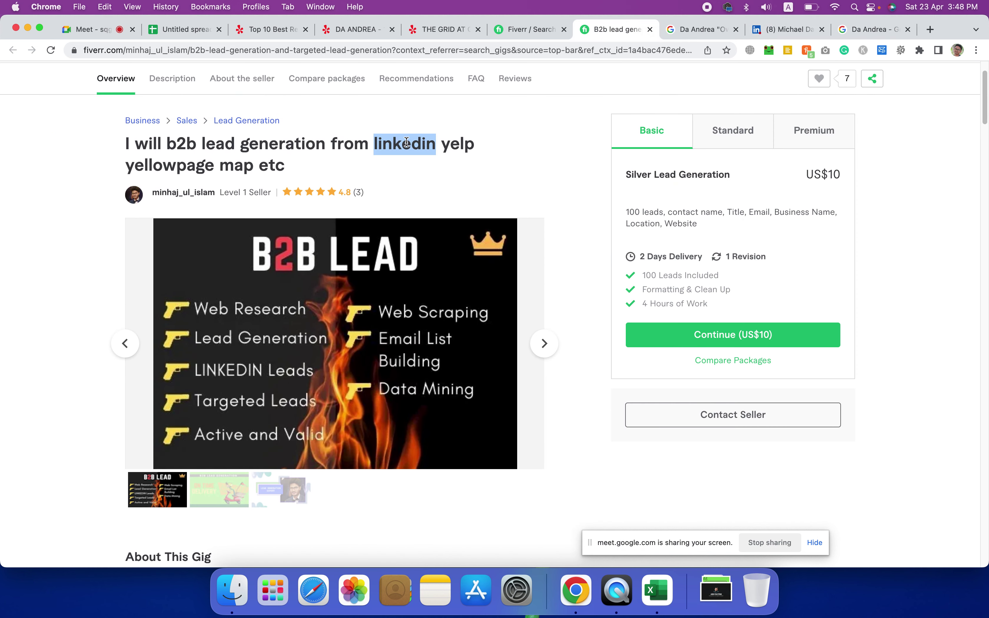
{"action": "double_click", "coordinate": [450, 146]}
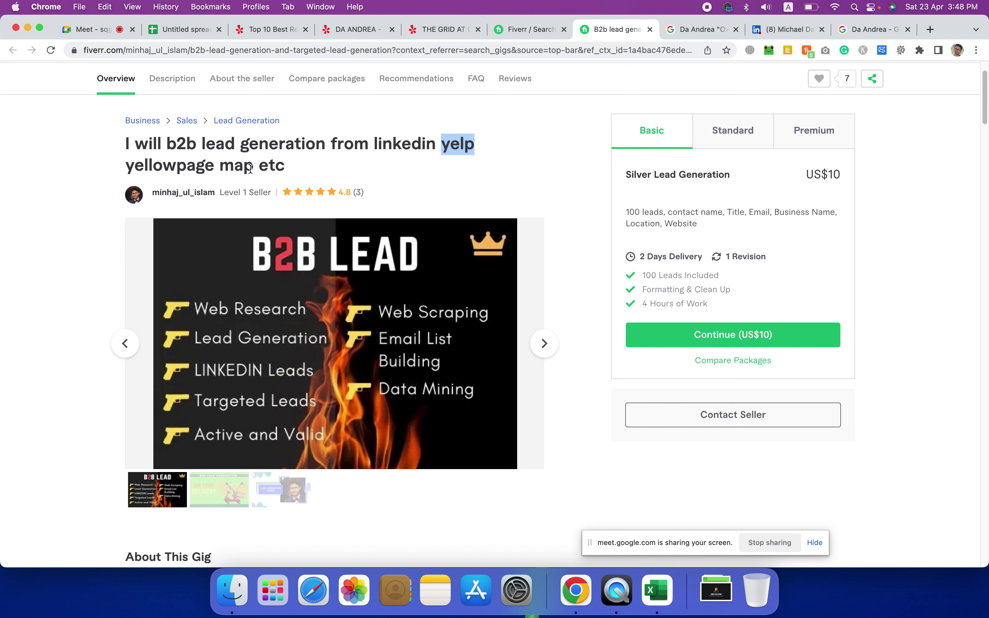
{"action": "double_click", "coordinate": [168, 166]}
{"action": "double_click", "coordinate": [446, 143]}
{"action": "double_click", "coordinate": [174, 168]}
{"action": "left_click", "coordinate": [550, 150]}
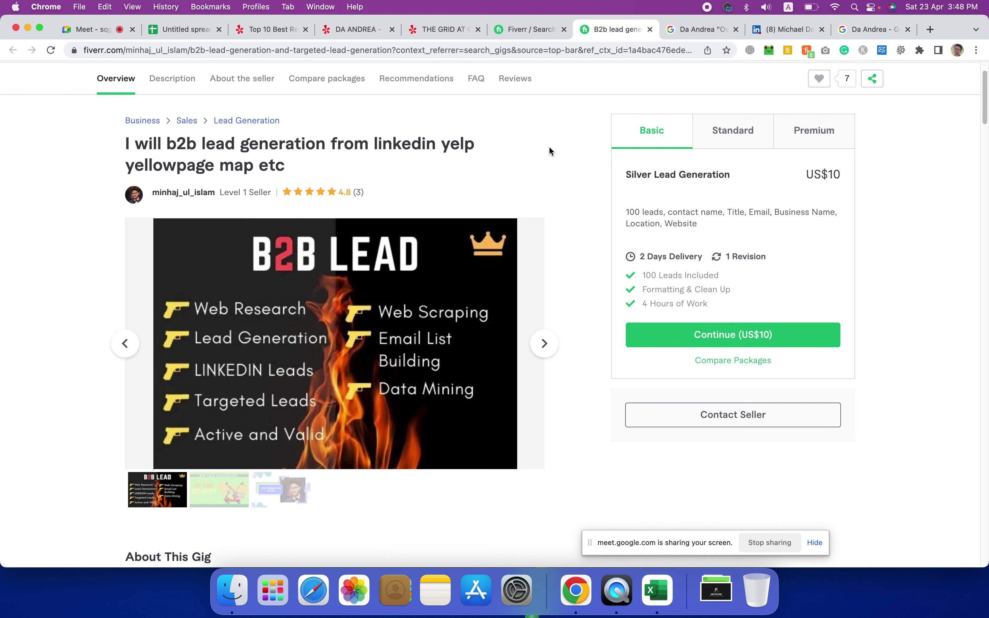
- Search Google for "yellopages" in a new tab, open yellowpages.com and select the location in its business search
{"action": "left_click", "coordinate": [929, 30]}
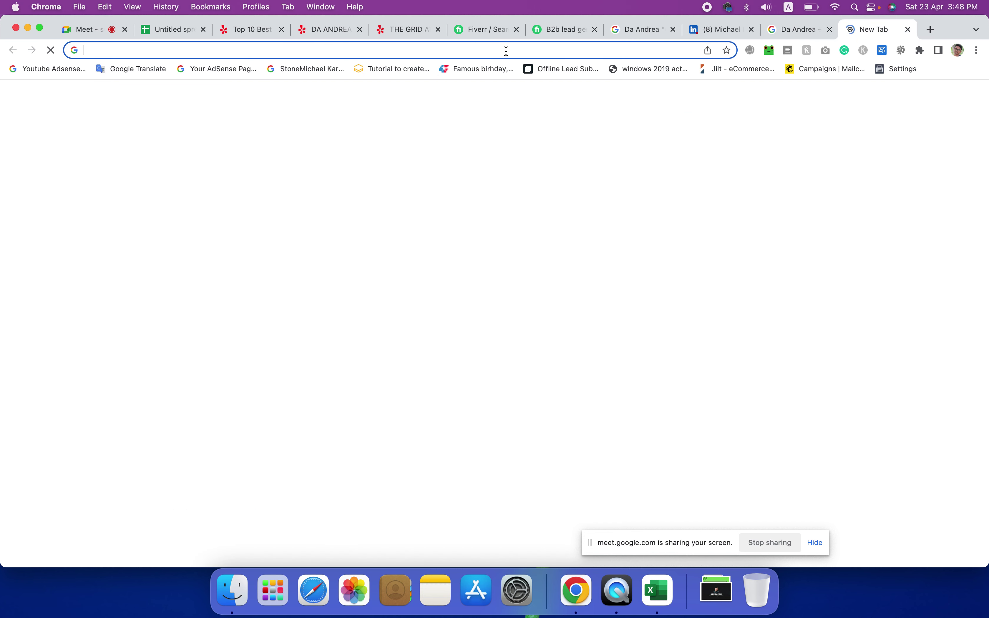
{"action": "type", "text": "yellopages"}
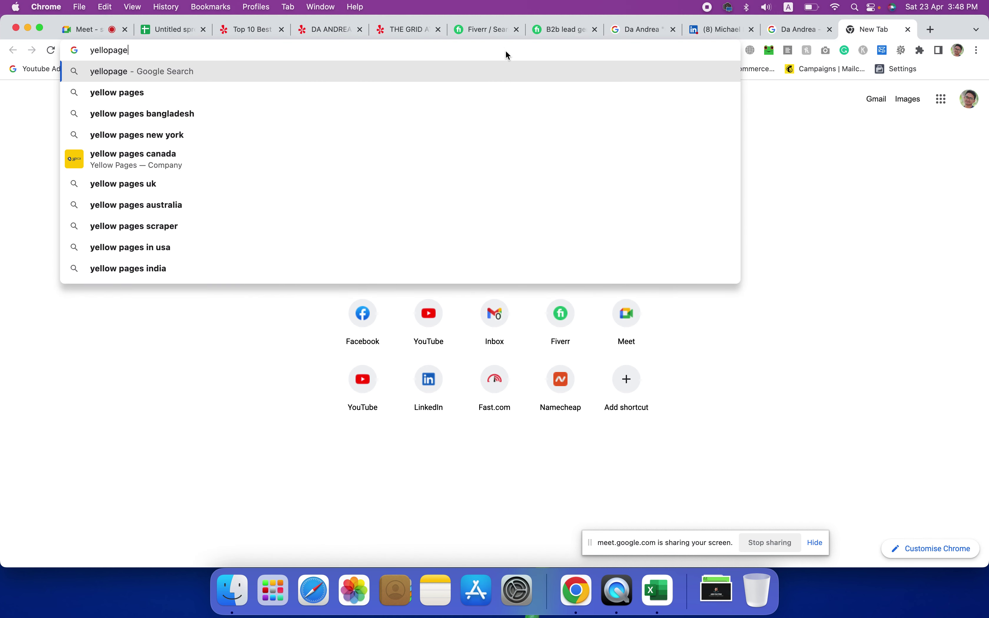
{"action": "key", "text": "Return"}
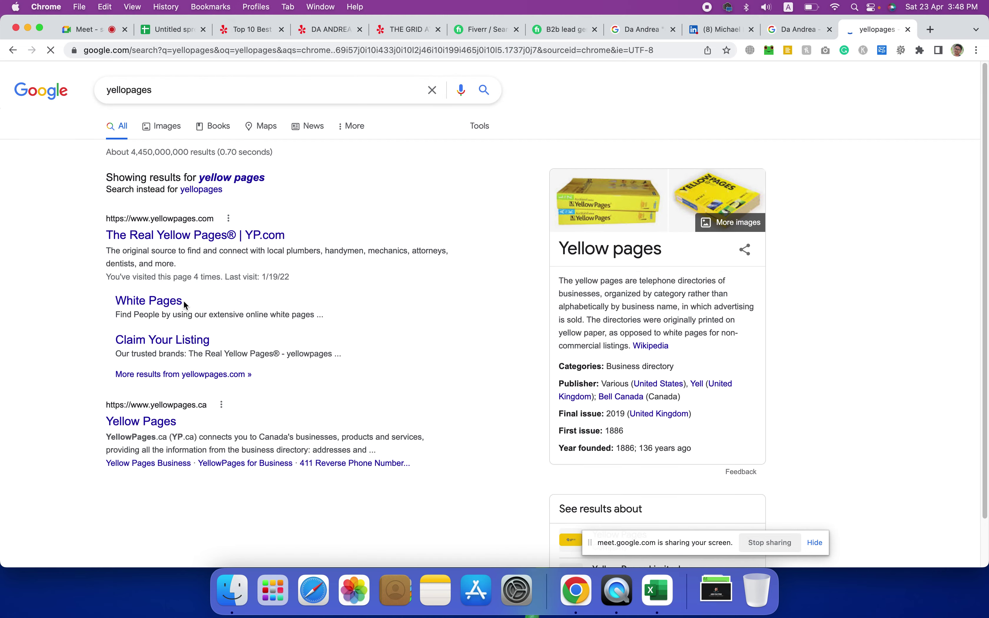
{"action": "left_click", "coordinate": [200, 235]}
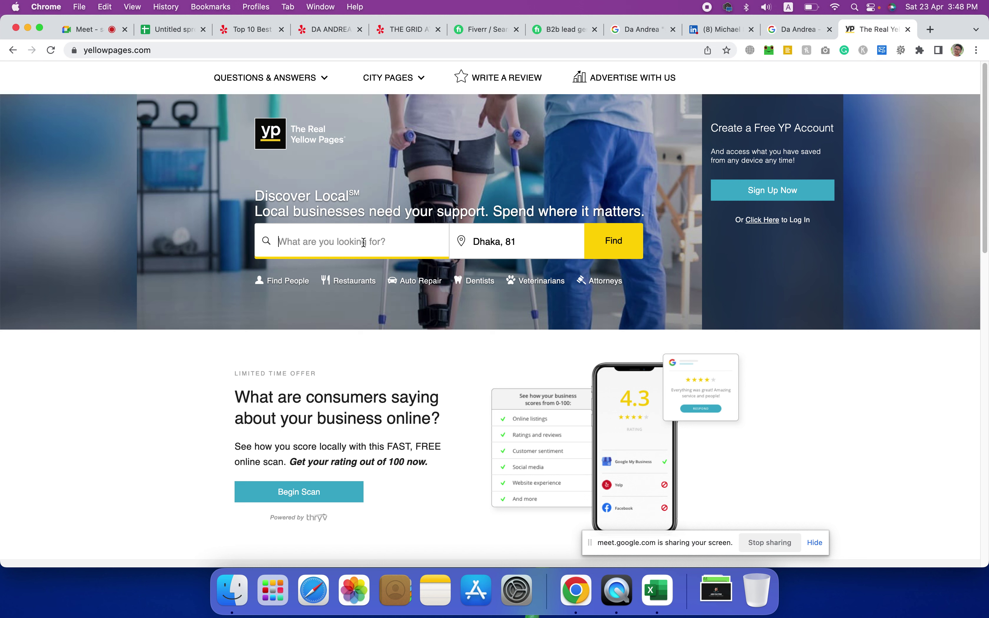
{"action": "left_click", "coordinate": [531, 242]}
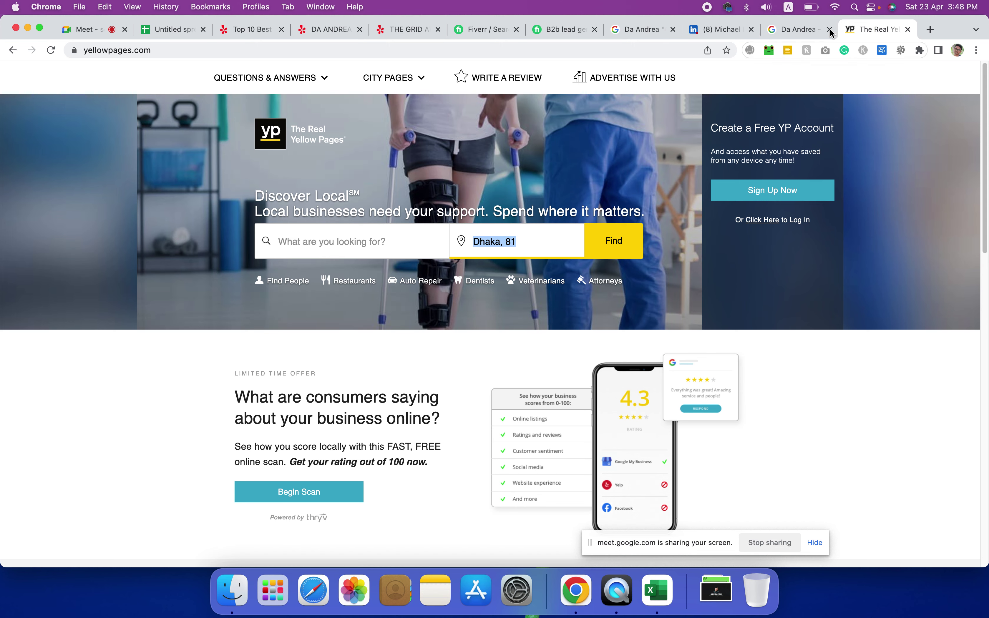
- Return to the Yelp results for New York restaurants and open The Cabin NYC in a new tab
{"action": "left_click", "coordinate": [796, 32]}
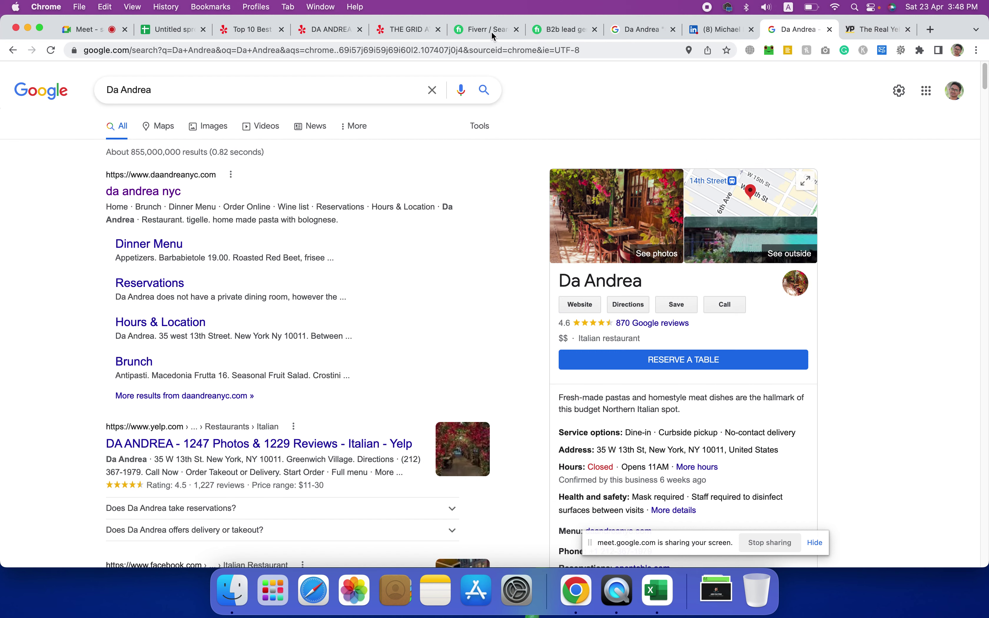
{"action": "left_click", "coordinate": [476, 30]}
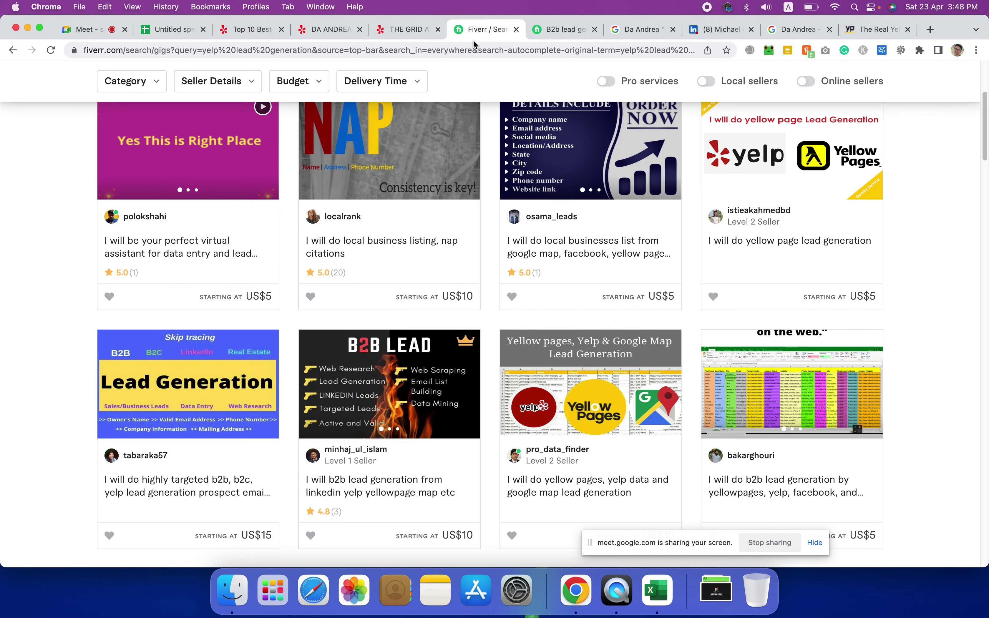
{"action": "left_click", "coordinate": [398, 27]}
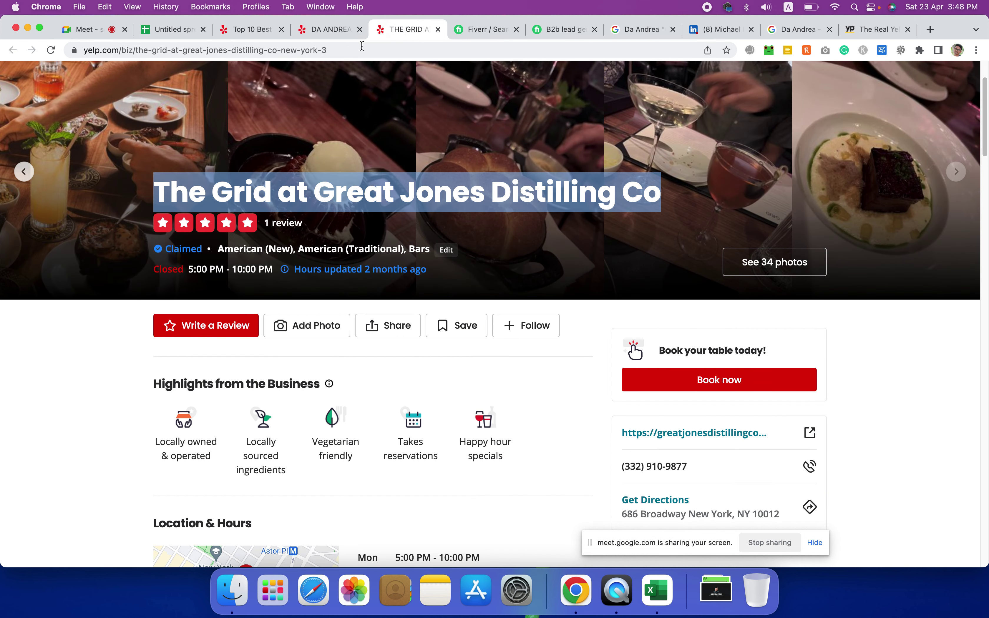
{"action": "left_click", "coordinate": [323, 31]}
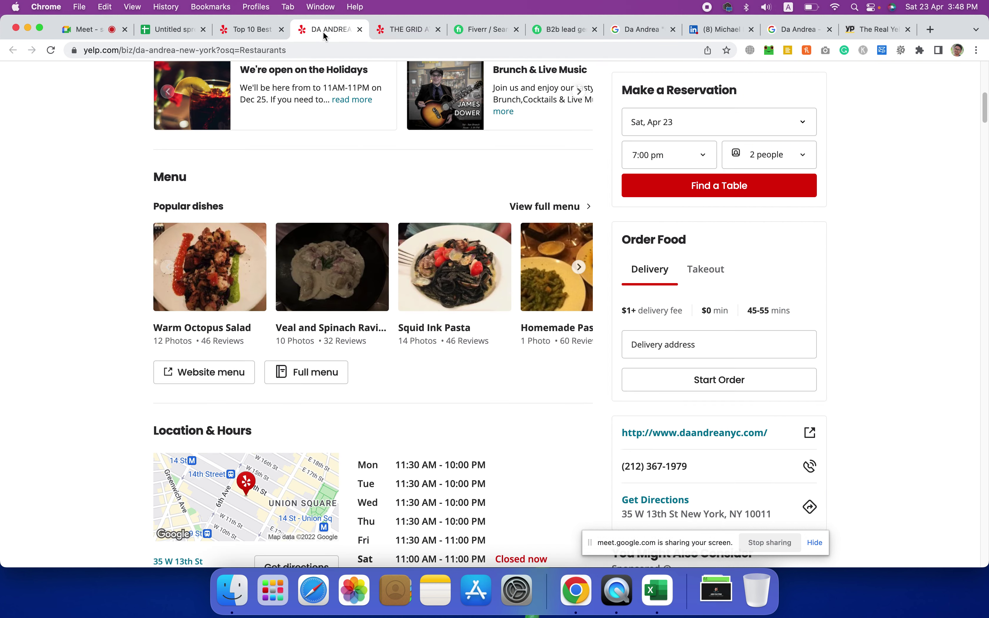
{"action": "left_click", "coordinate": [248, 32]}
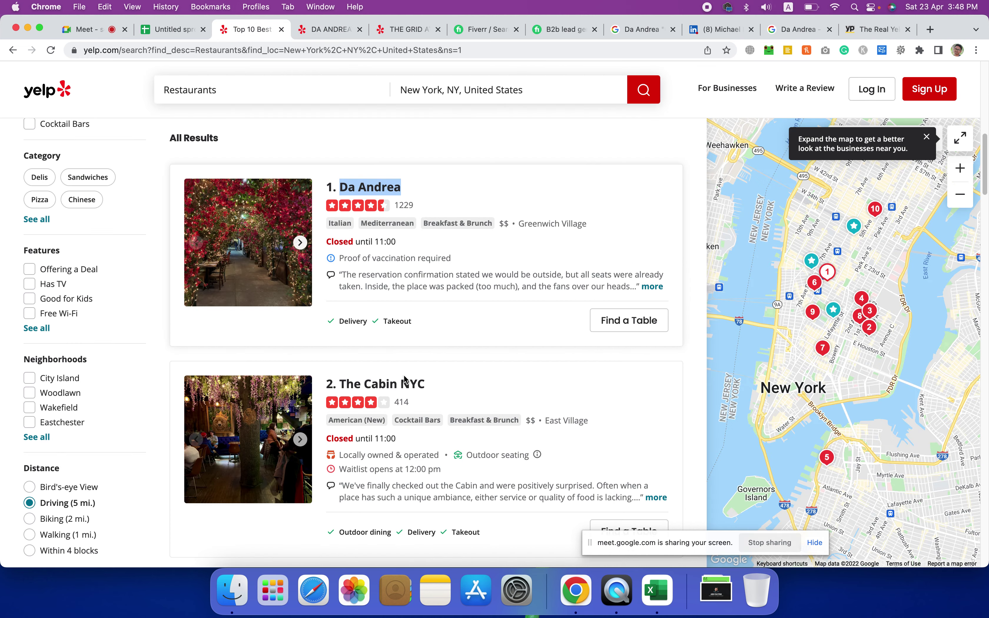
{"action": "scroll", "coordinate": [410, 392], "scroll_direction": "down", "scroll_amount": 3}
{"action": "right_click", "coordinate": [396, 317]}
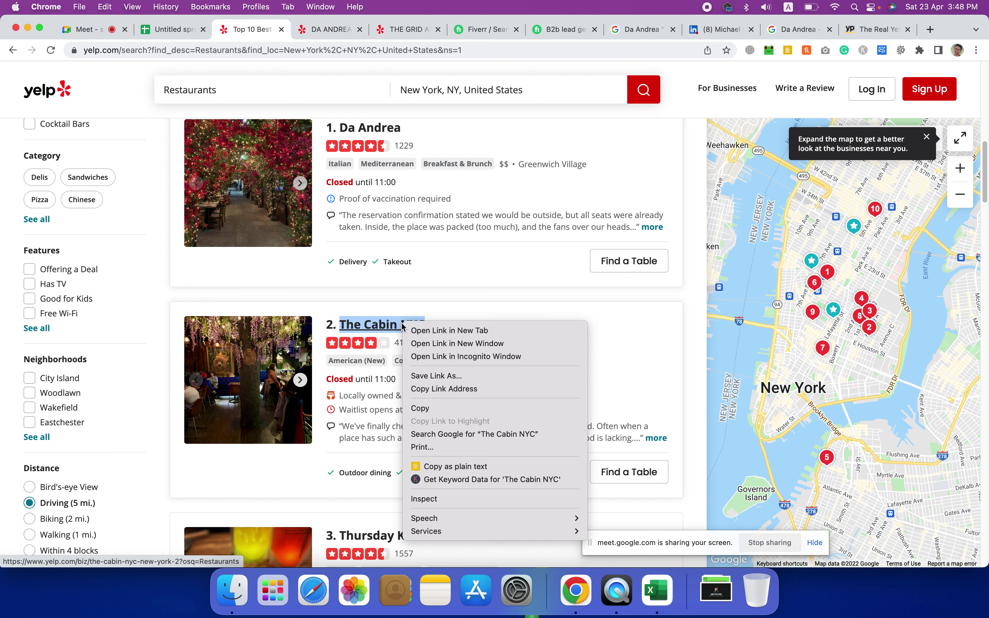
{"action": "left_click", "coordinate": [413, 329]}
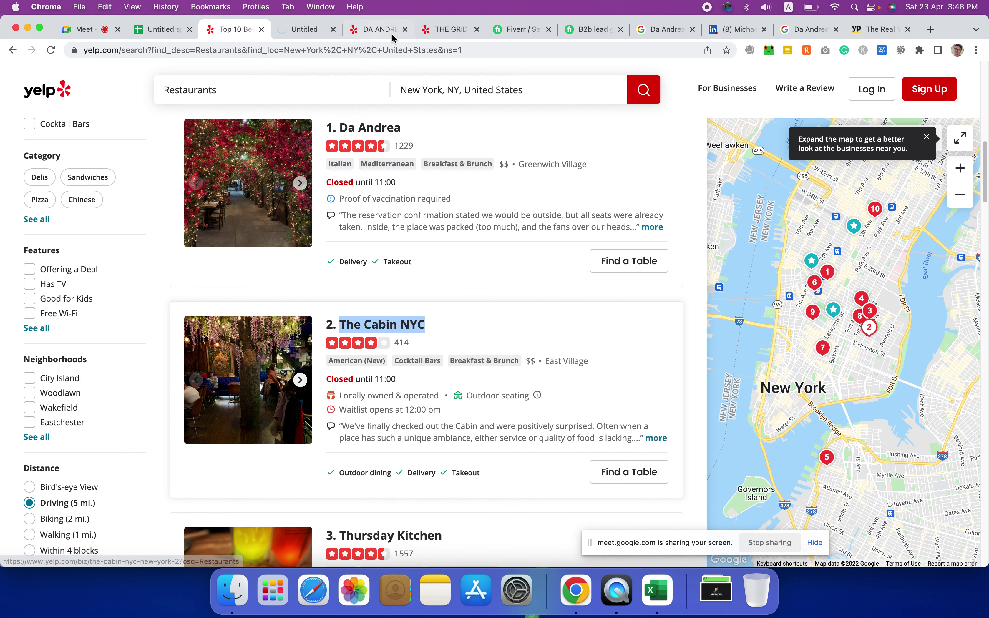
- Close the Yelp pages of Da Andrea and The Grid and switch to The Cabin NYC's page
{"action": "left_click", "coordinate": [405, 29]}
{"action": "left_click", "coordinate": [405, 30]}
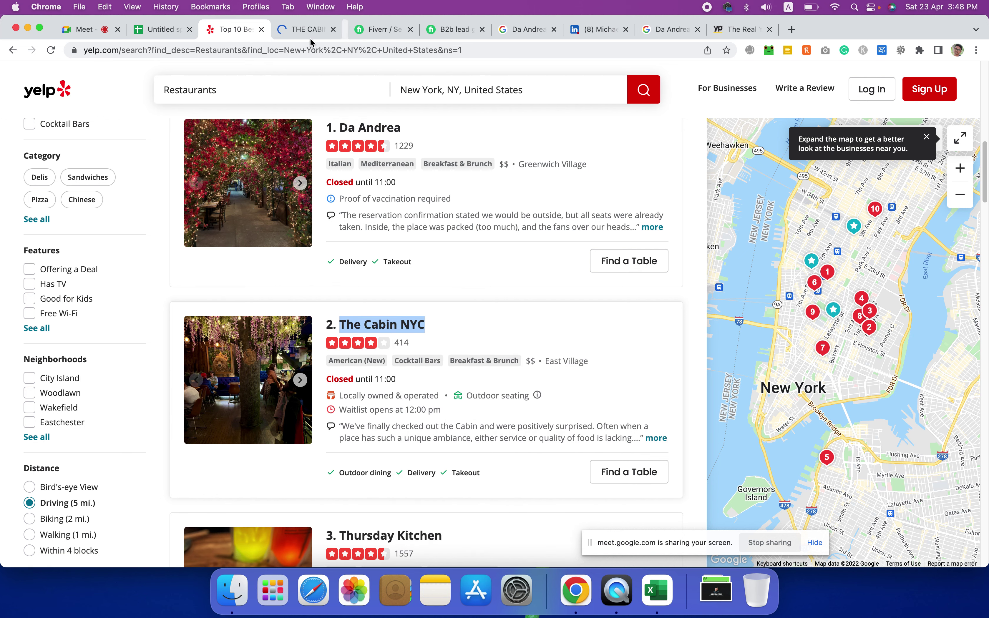
{"action": "left_click", "coordinate": [305, 28]}
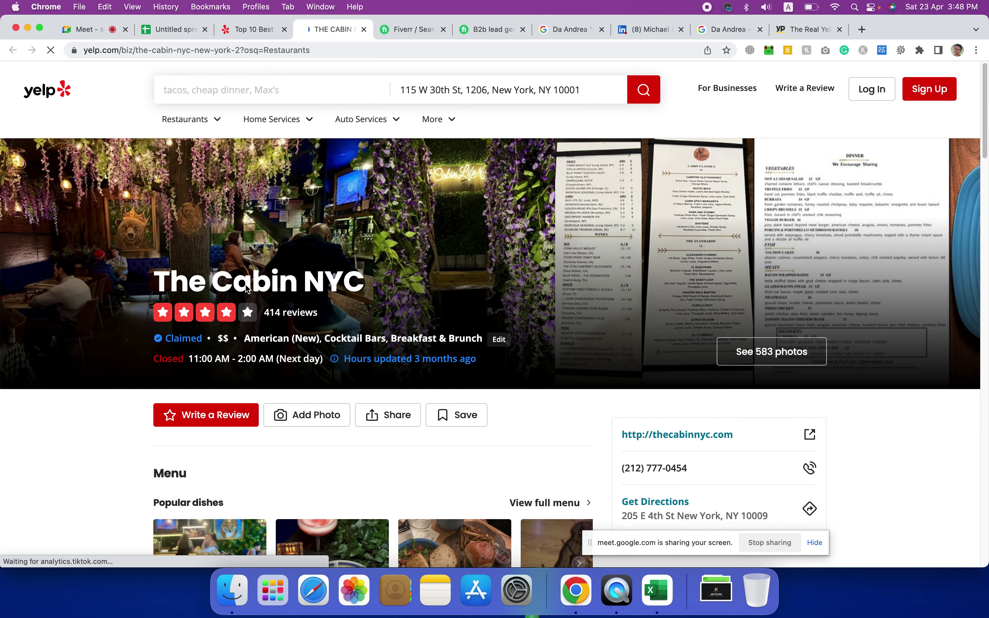
- Copy the restaurant name from The Cabin NYC's Yelp page and search Google for The Cabin NYC "Owner" Linkedin
{"action": "triple_click", "coordinate": [304, 279]}
{"action": "right_click", "coordinate": [247, 283]}
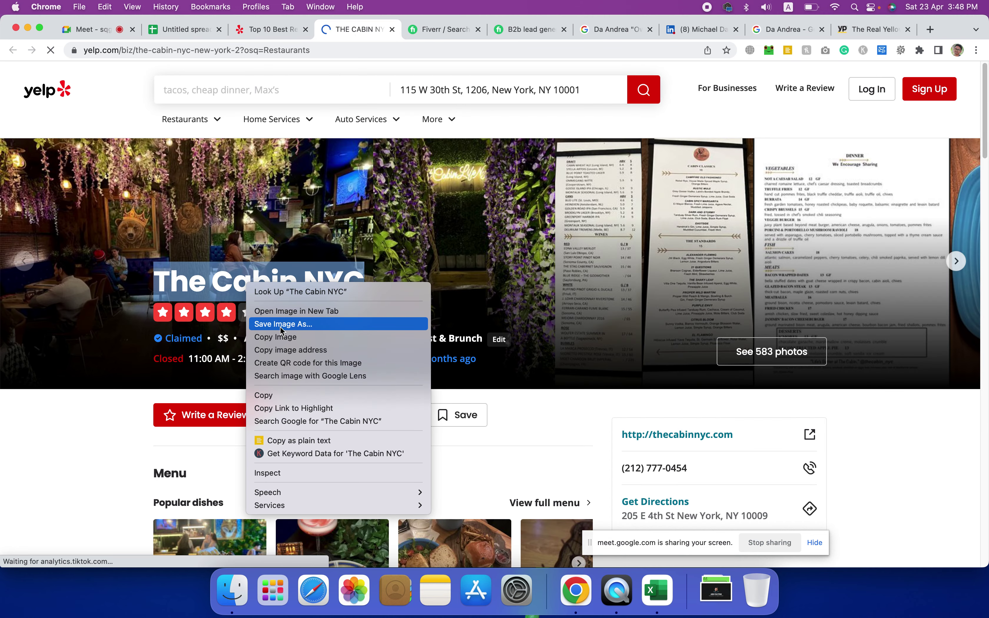
{"action": "left_click", "coordinate": [265, 396]}
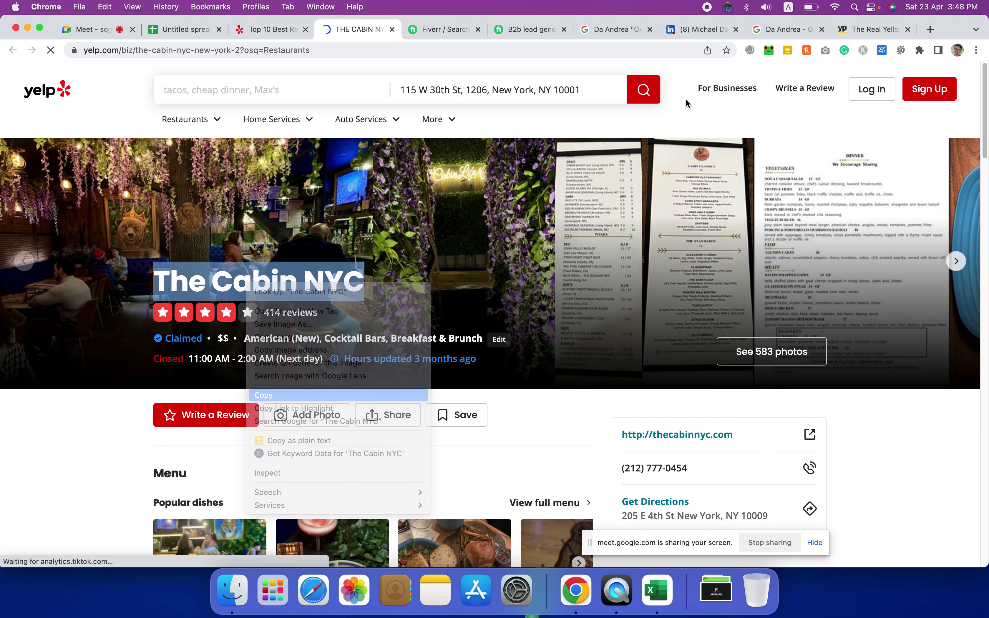
{"action": "left_click", "coordinate": [786, 30]}
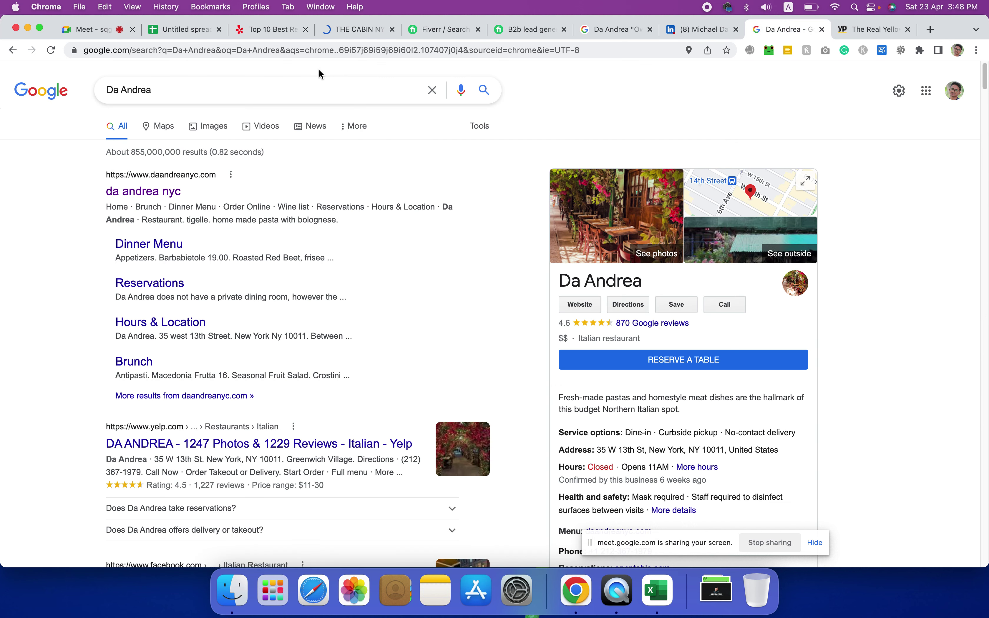
{"action": "left_click", "coordinate": [273, 85]}
{"action": "key", "text": "super+a"}
{"action": "key", "text": "super+v"}
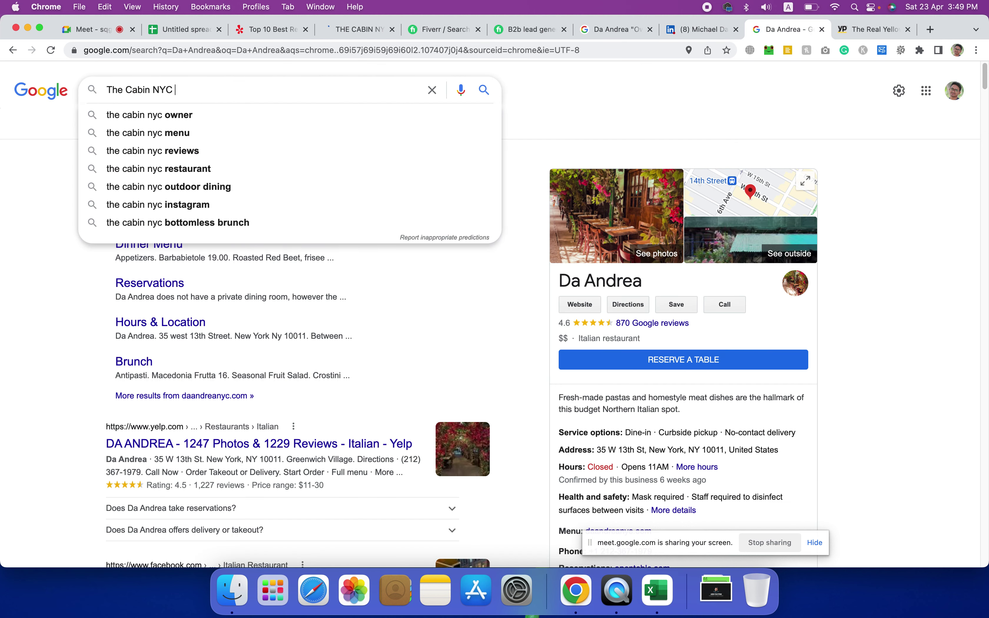
{"action": "type", "text": "\"Owner"}
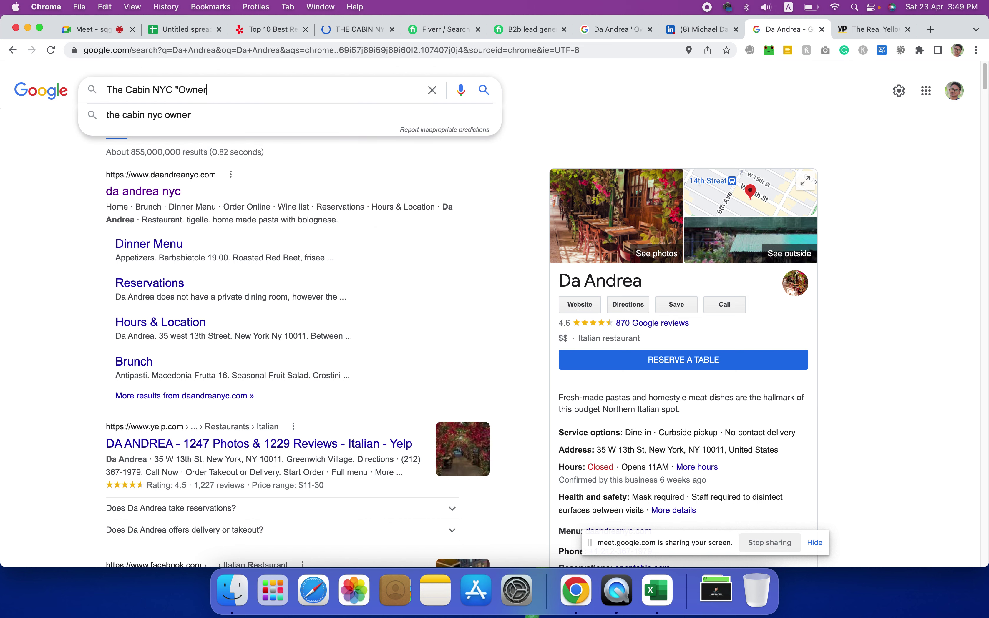
{"action": "type", "text": "\" Linkedin"}
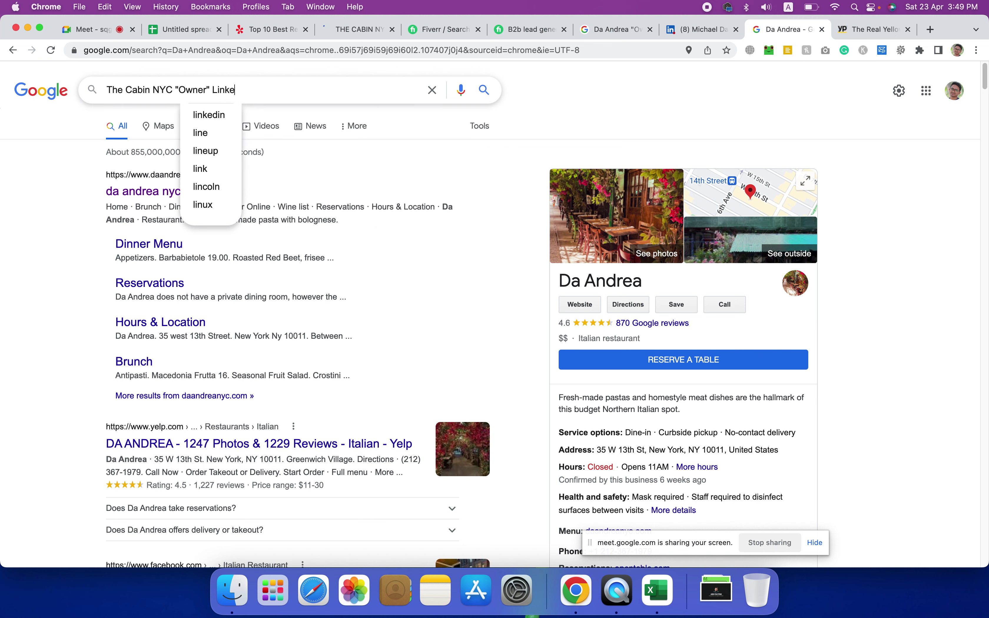
{"action": "key", "text": "Return"}
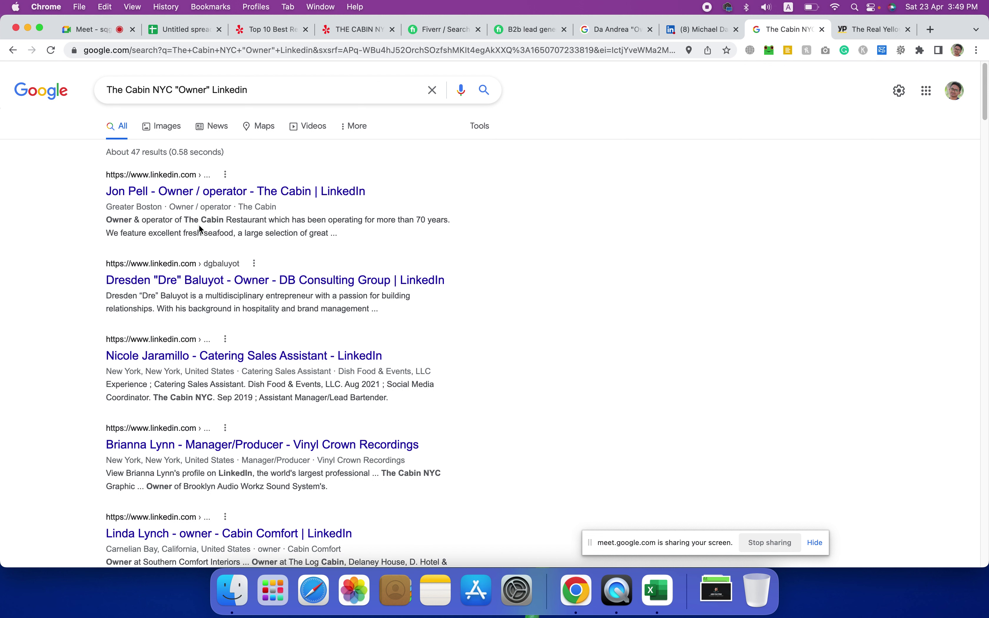
- Open the LinkedIn profile of The Cabin's owner / operator from the first search result in a new tab and view it
{"action": "left_click_drag", "start_coordinate": [106, 220], "coordinate": [206, 222]}
{"action": "left_click", "coordinate": [277, 223]}
{"action": "right_click", "coordinate": [241, 199]}
{"action": "left_click", "coordinate": [249, 202]}
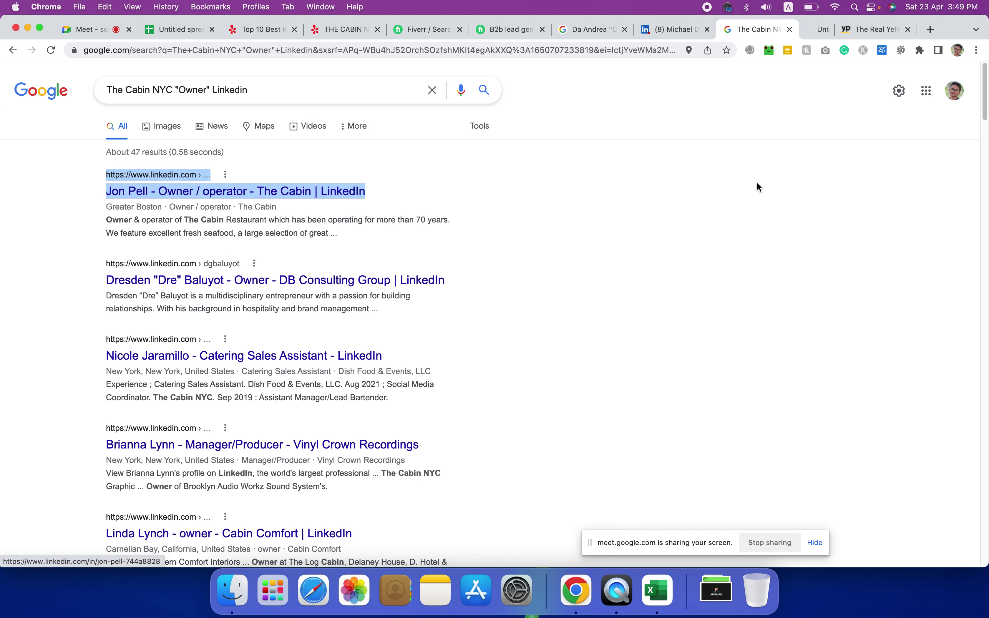
{"action": "left_click", "coordinate": [757, 182]}
{"action": "left_click", "coordinate": [797, 32]}
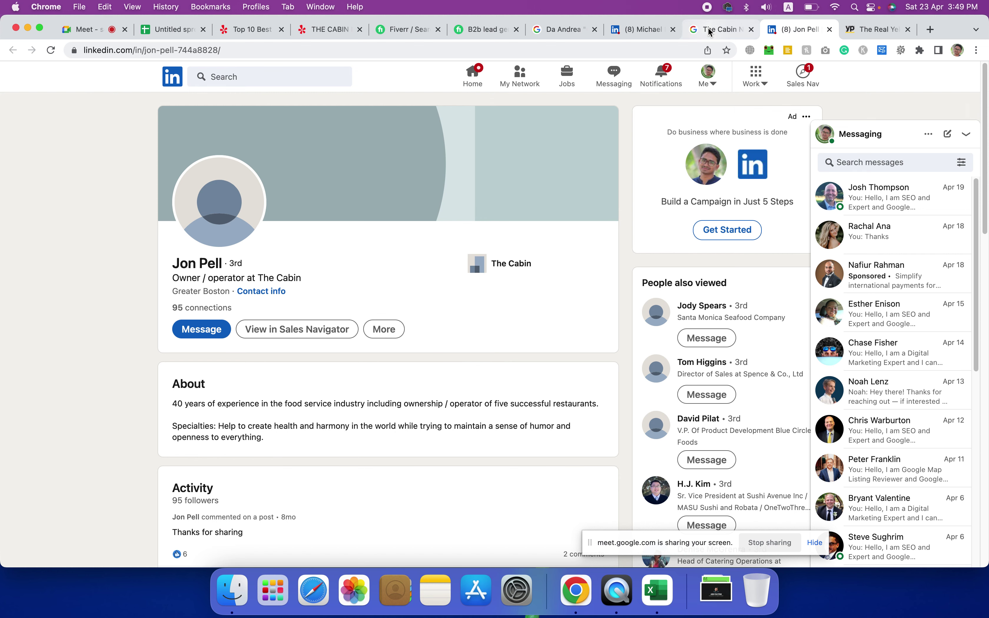
- Close the LinkedIn profile of the D'Andrea Foods Inc. owner and return to The Cabin NYC search results
{"action": "left_click", "coordinate": [713, 37]}
{"action": "left_click", "coordinate": [636, 37]}
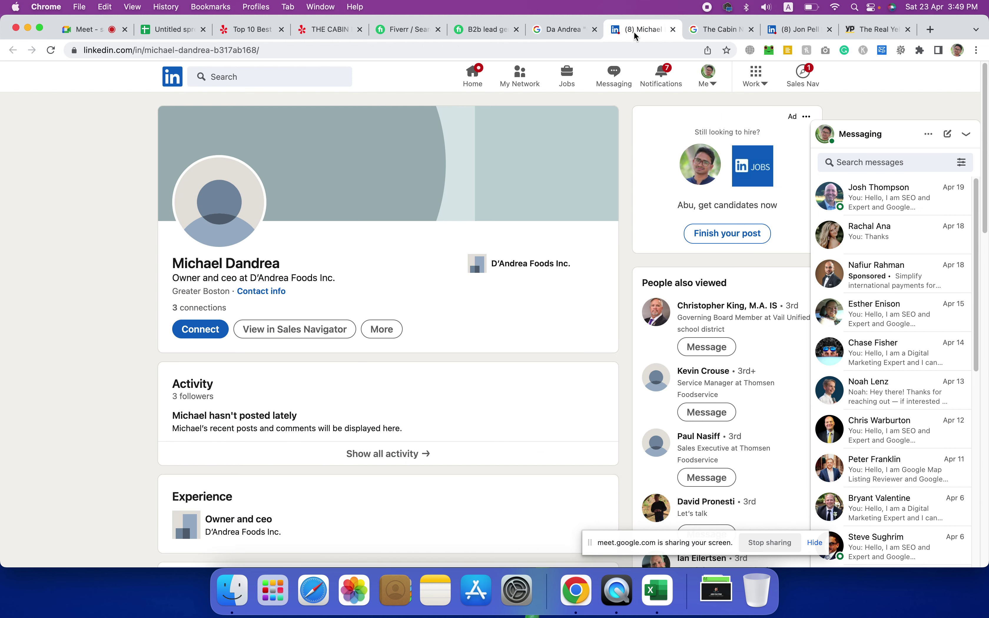
{"action": "left_click", "coordinate": [673, 29]}
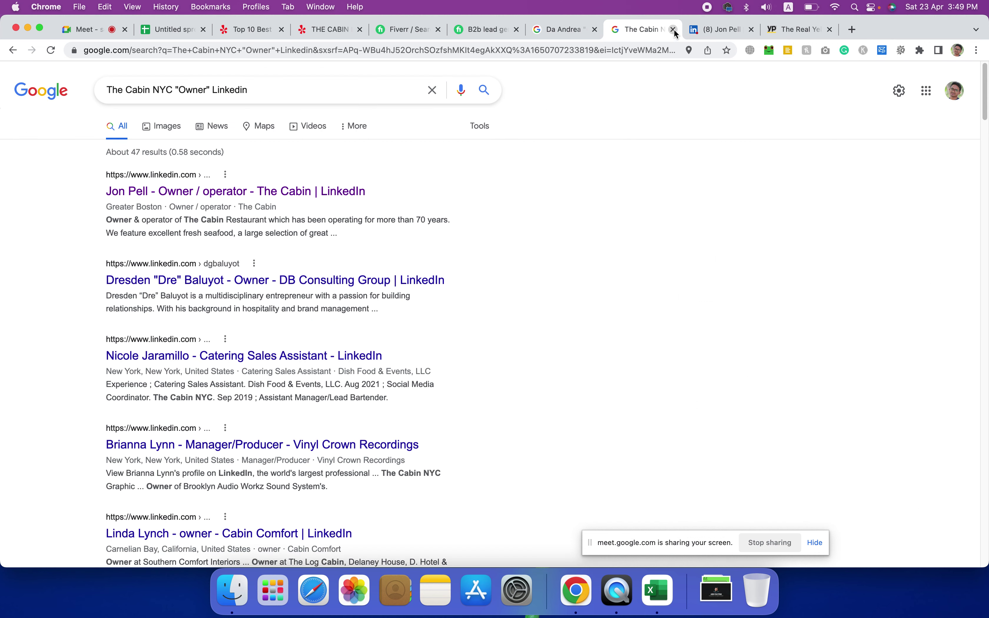
- Close the Google results for The Cabin NYC's owner and switch to the untitled Google Sheets spreadsheet
{"action": "left_click", "coordinate": [674, 29]}
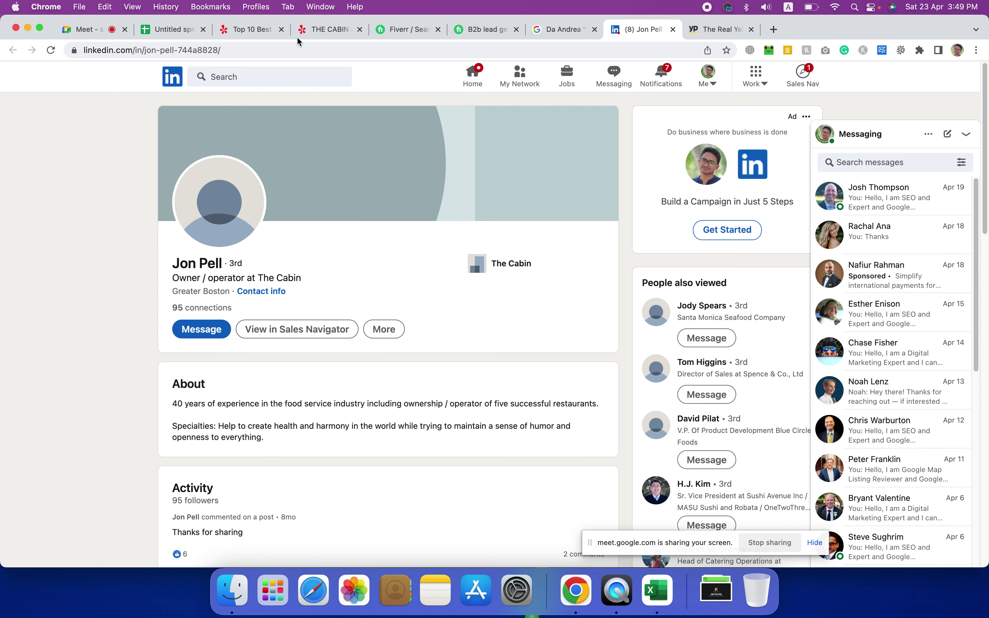
{"action": "left_click", "coordinate": [248, 32]}
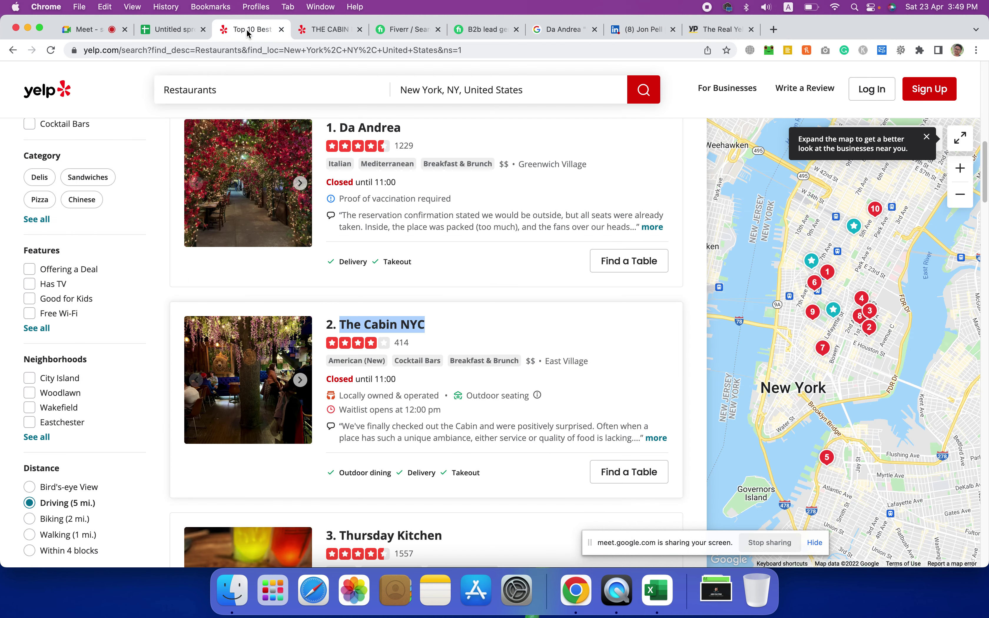
{"action": "left_click", "coordinate": [182, 33]}
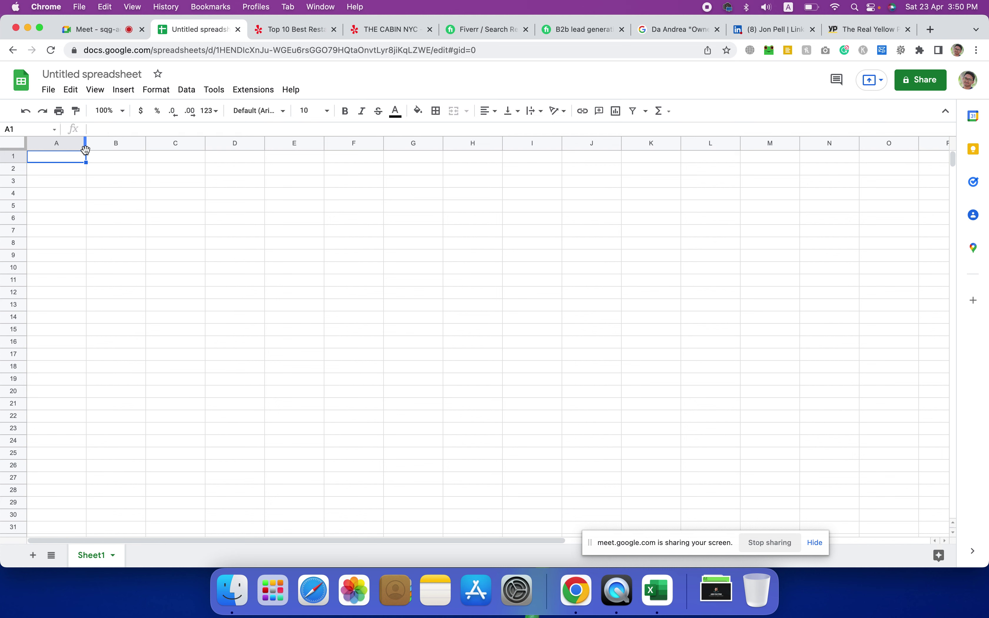
- Widen columns A and B and enter the headers "Comapny name" in A1 and "Tittle" in B1
{"action": "left_click_drag", "start_coordinate": [86, 144], "coordinate": [143, 145]}
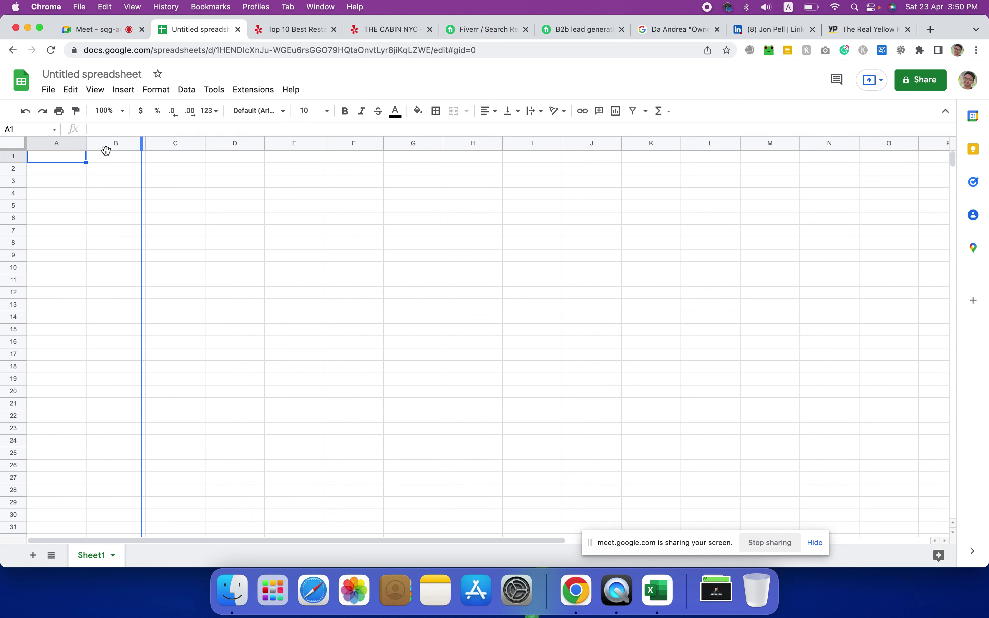
{"action": "type", "text": "Com"}
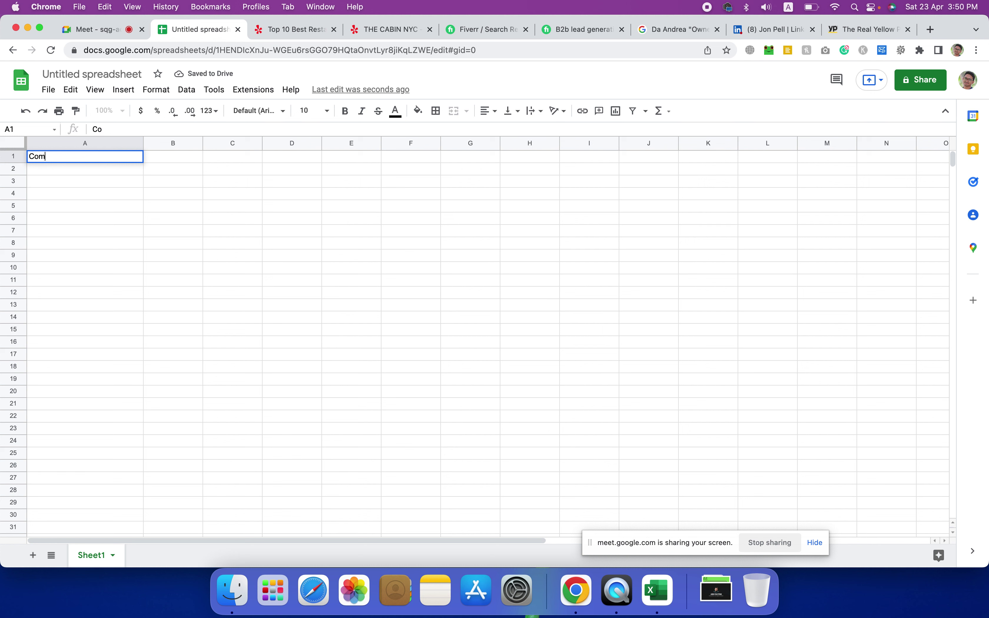
{"action": "type", "text": "apny name"}
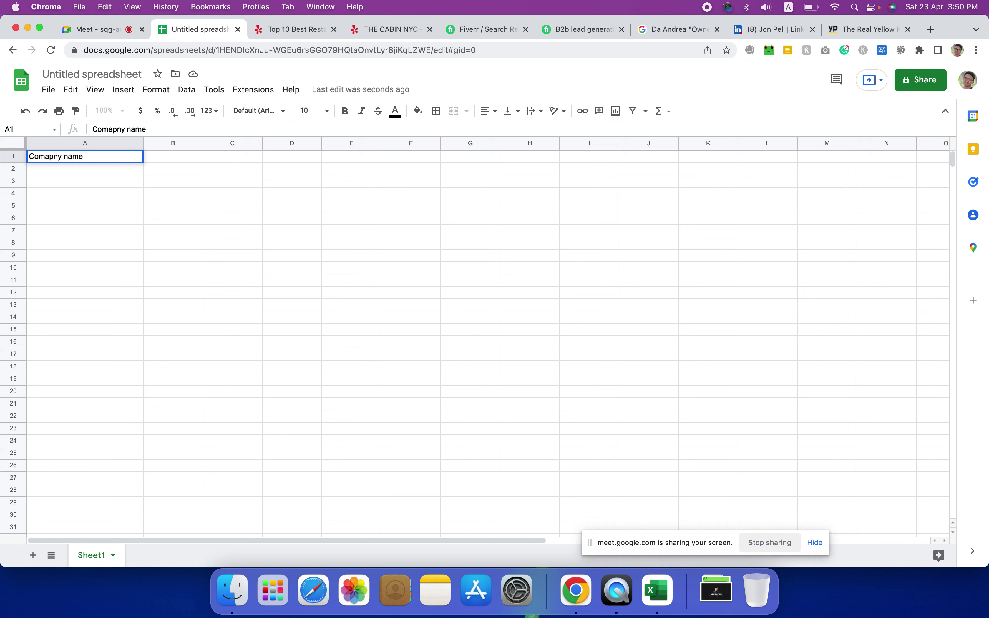
{"action": "left_click", "coordinate": [189, 160]}
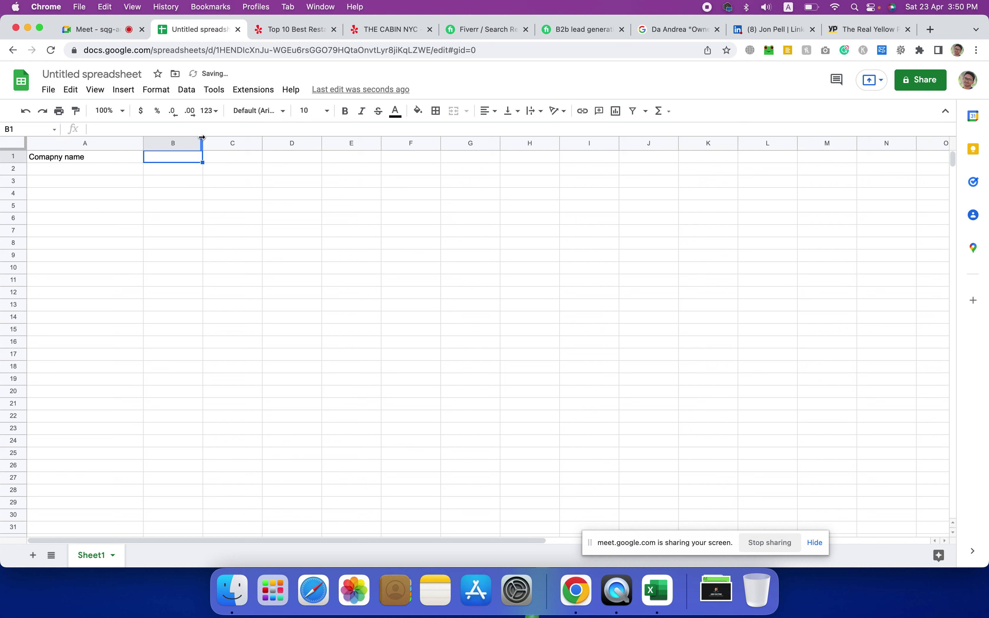
{"action": "left_click_drag", "start_coordinate": [203, 143], "coordinate": [290, 141]}
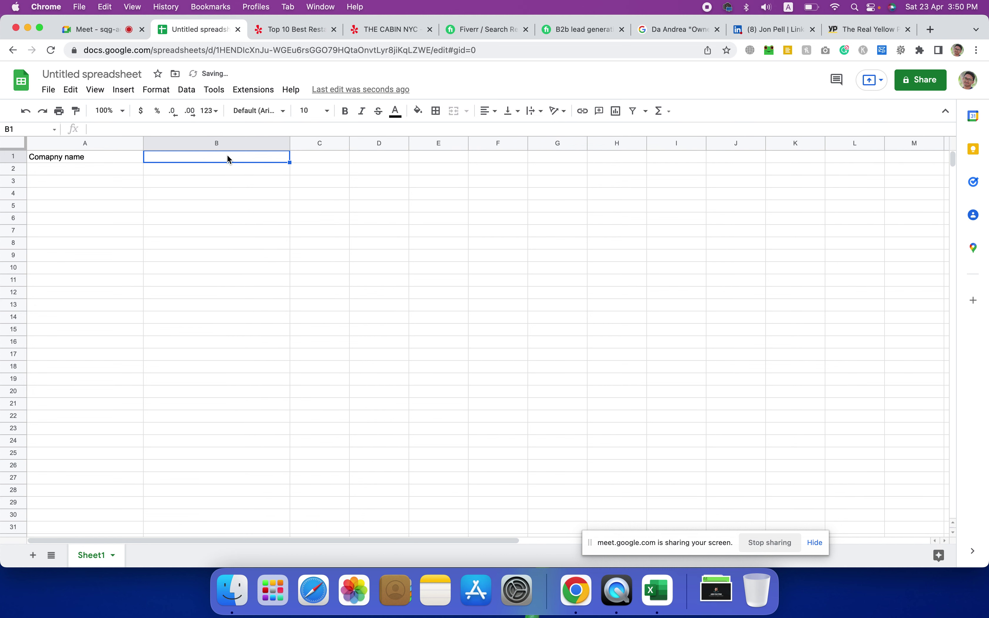
{"action": "type", "text": "Ti"}
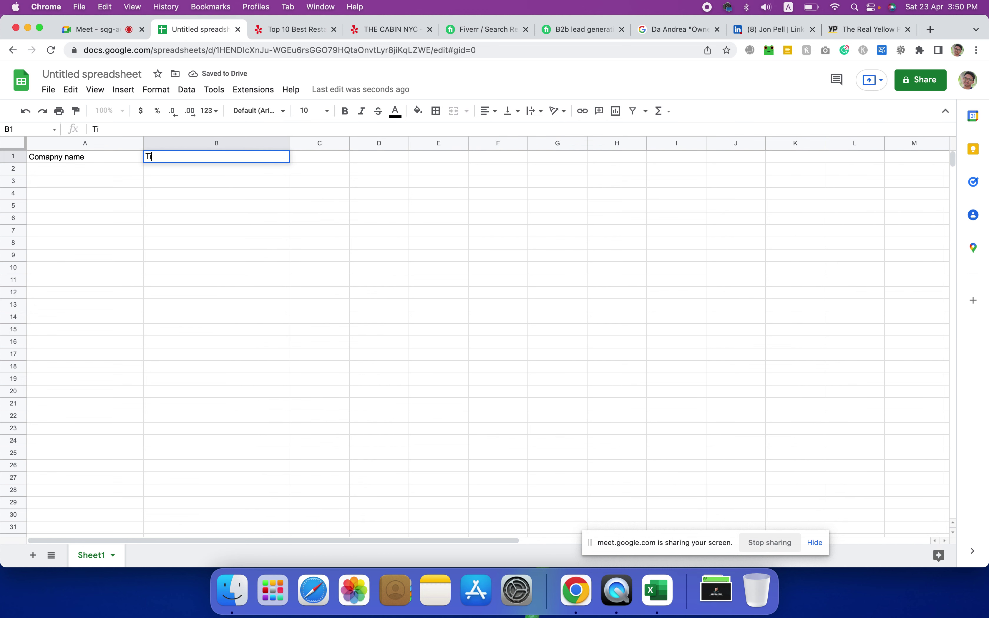
{"action": "type", "text": "ttle"}
- Add the column headers Email, Phone and Location in cells C1, D1 and E1
{"action": "left_click", "coordinate": [323, 160]}
{"action": "type", "text": "Email"}
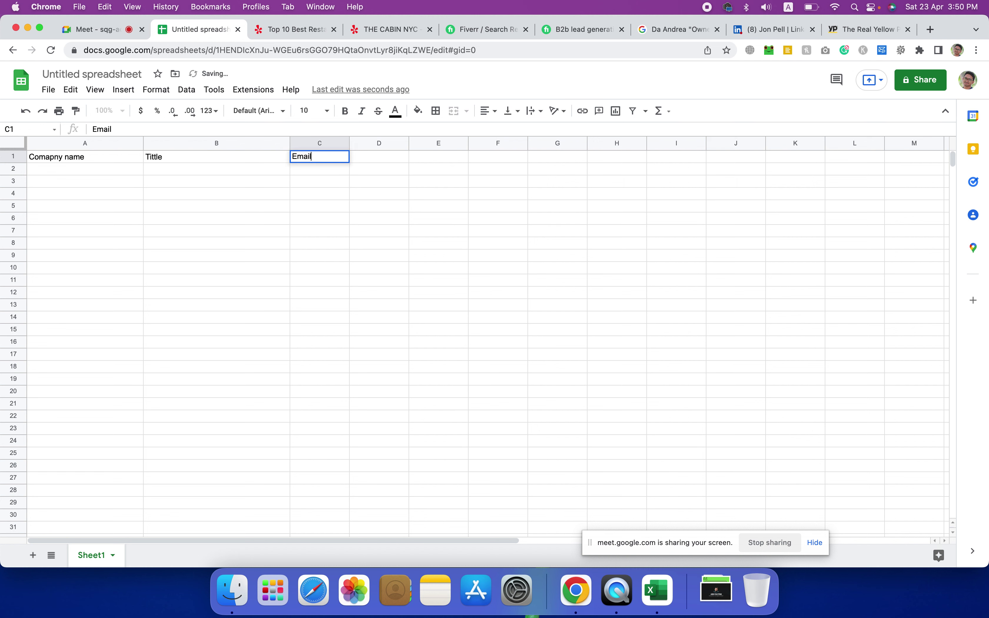
{"action": "left_click", "coordinate": [371, 159]}
{"action": "type", "text": "Phone"}
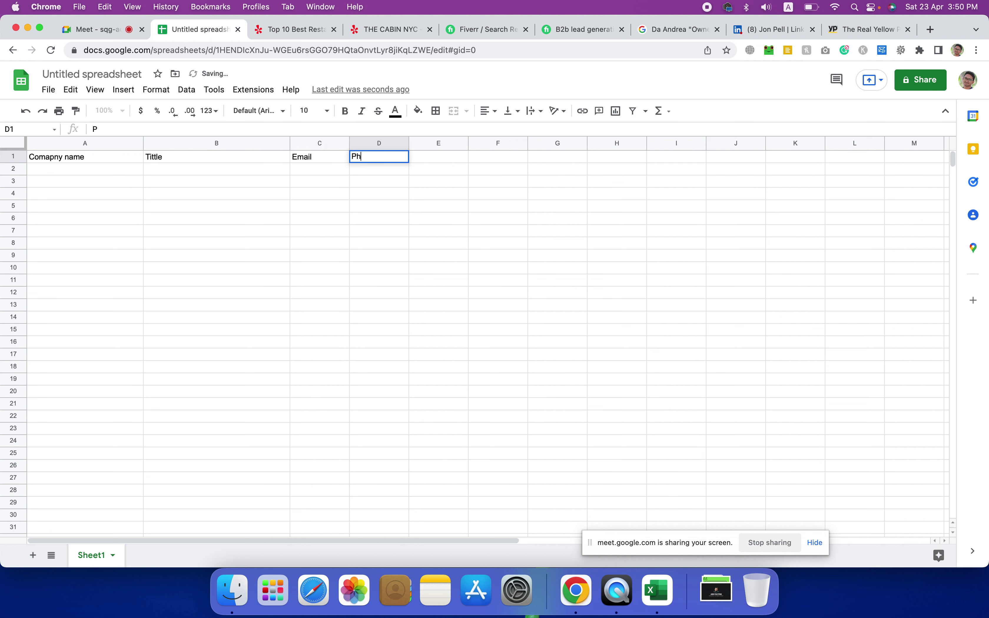
{"action": "left_click", "coordinate": [440, 184]}
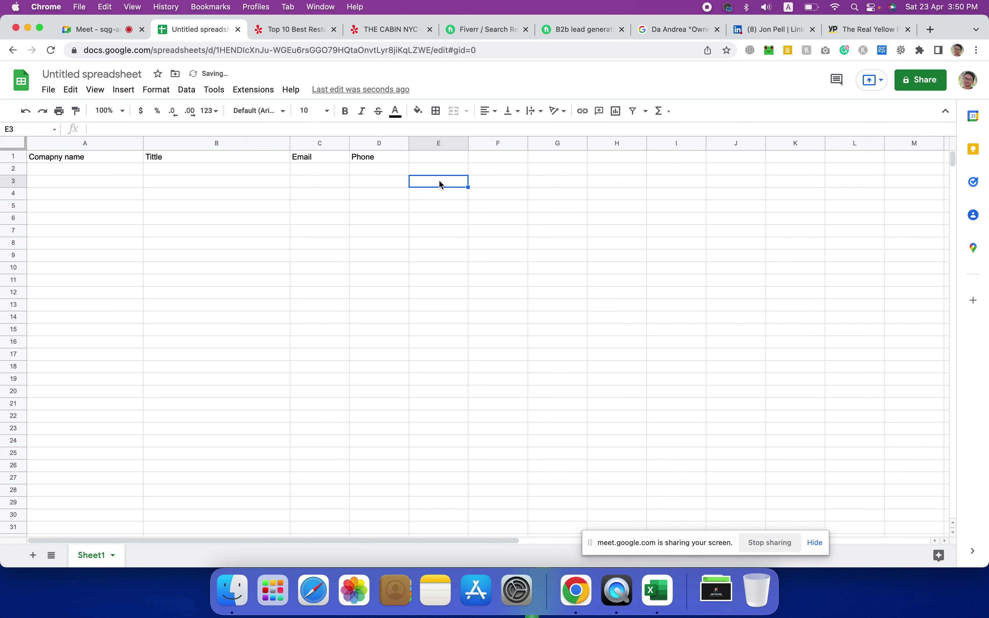
{"action": "left_click", "coordinate": [425, 157]}
{"action": "type", "text": "Locatiopn"}
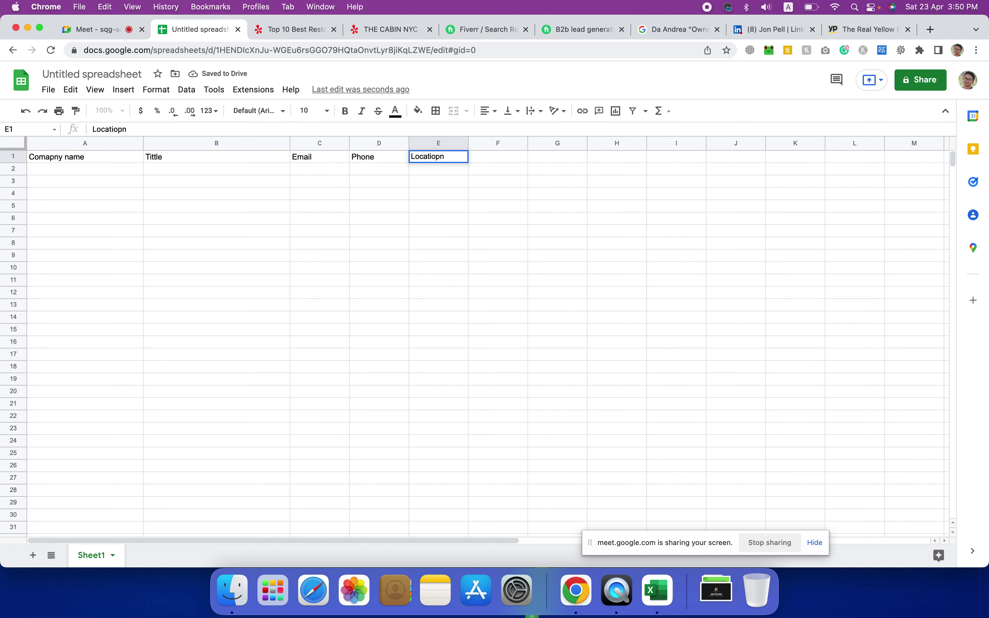
{"action": "key", "text": "BackSpace"}
{"action": "key", "text": "BackSpace"}
{"action": "type", "text": "n"}
{"action": "left_click", "coordinate": [501, 195]}
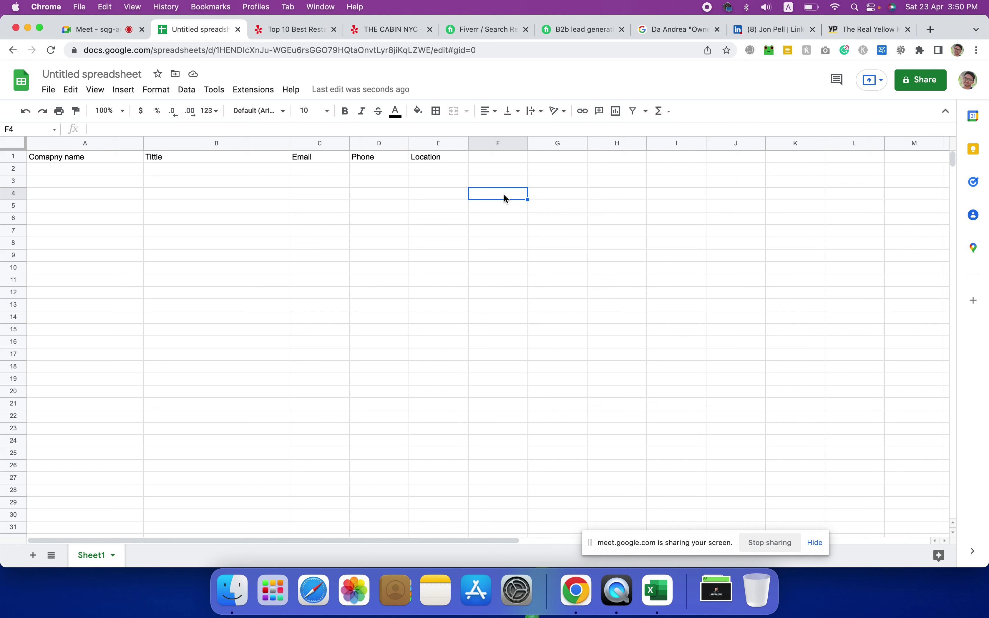
- View the LinkedIn profile of The Cabin's owner / operator, and return to cell F1 of the spreadsheet
{"action": "left_click", "coordinate": [781, 27]}
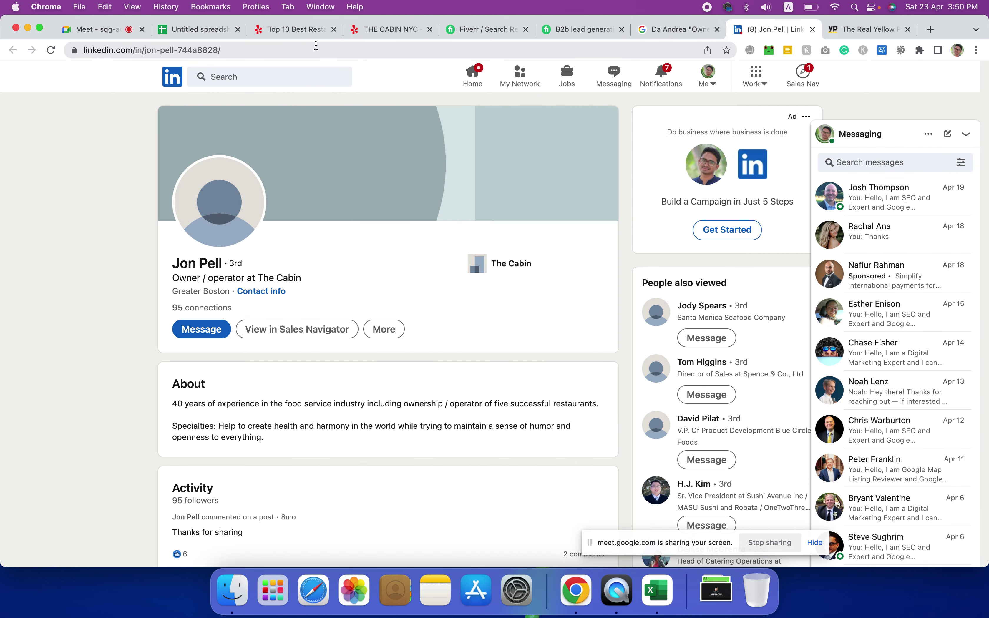
{"action": "left_click", "coordinate": [193, 29]}
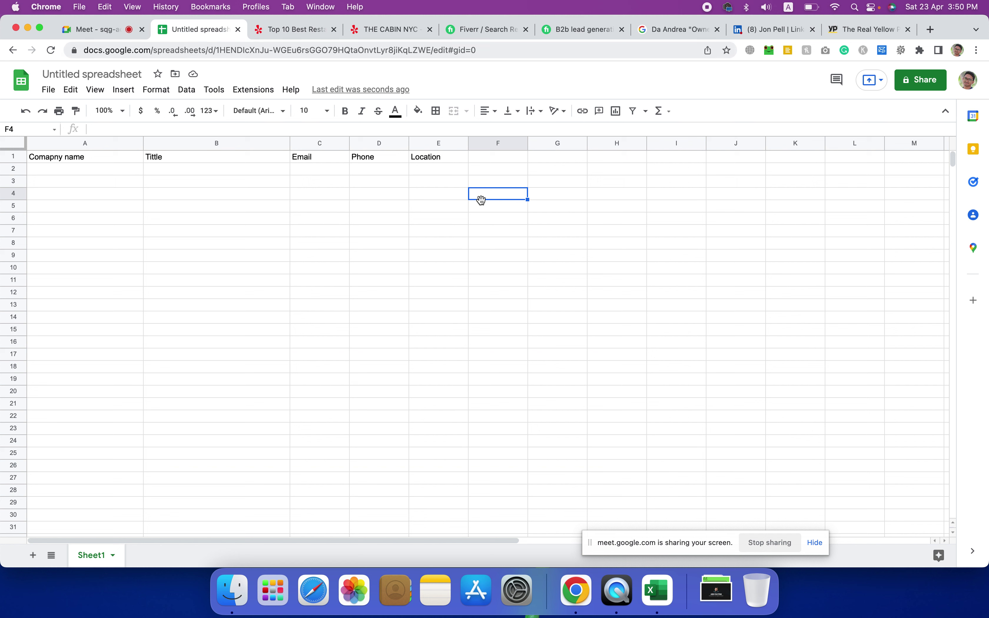
{"action": "left_click", "coordinate": [499, 157]}
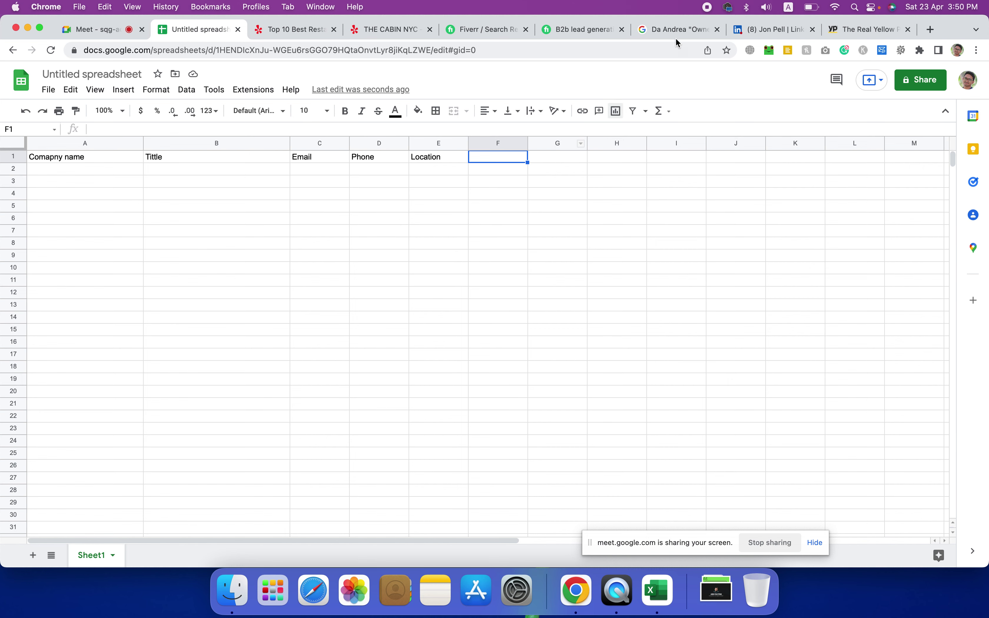
- In the Da Andrea owner search, replace Linkedin with Facebook and search Google for Da Andrea "Owner" Facebook
{"action": "left_click", "coordinate": [677, 30]}
{"action": "left_click", "coordinate": [269, 89]}
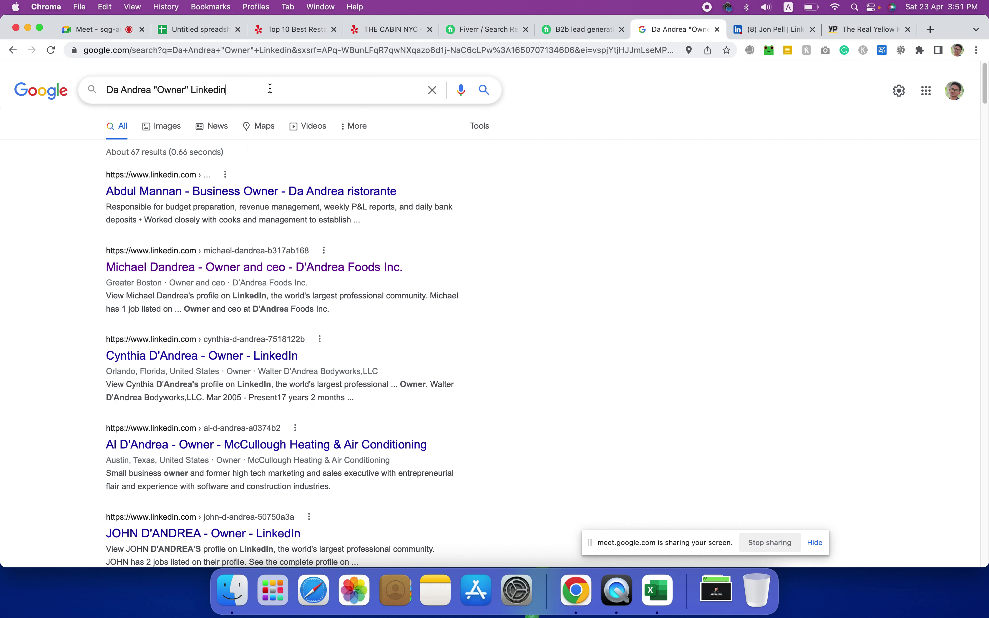
{"action": "double_click", "coordinate": [221, 90]}
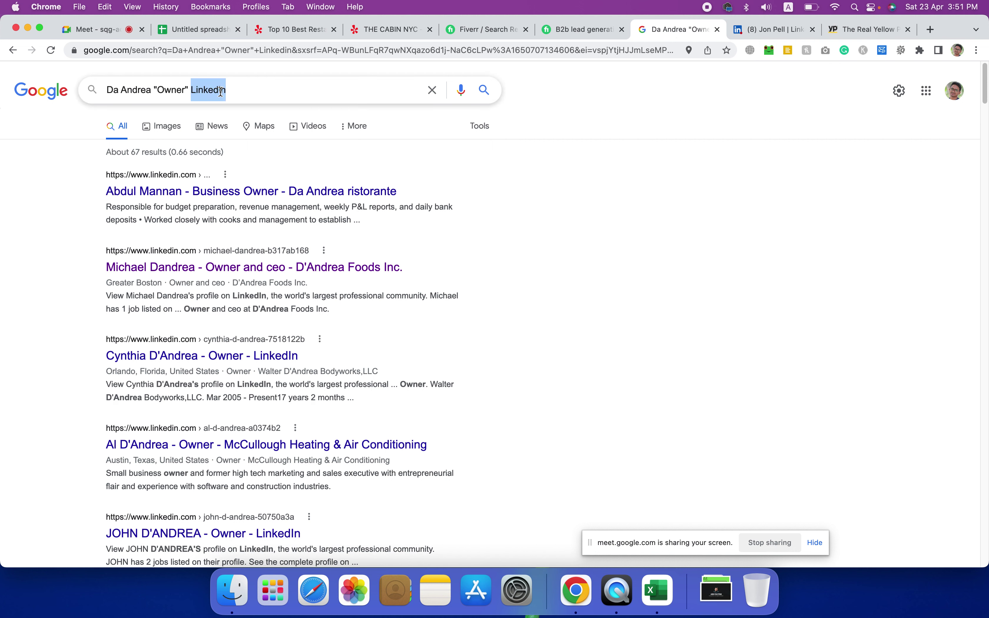
{"action": "type", "text": "Facebook"}
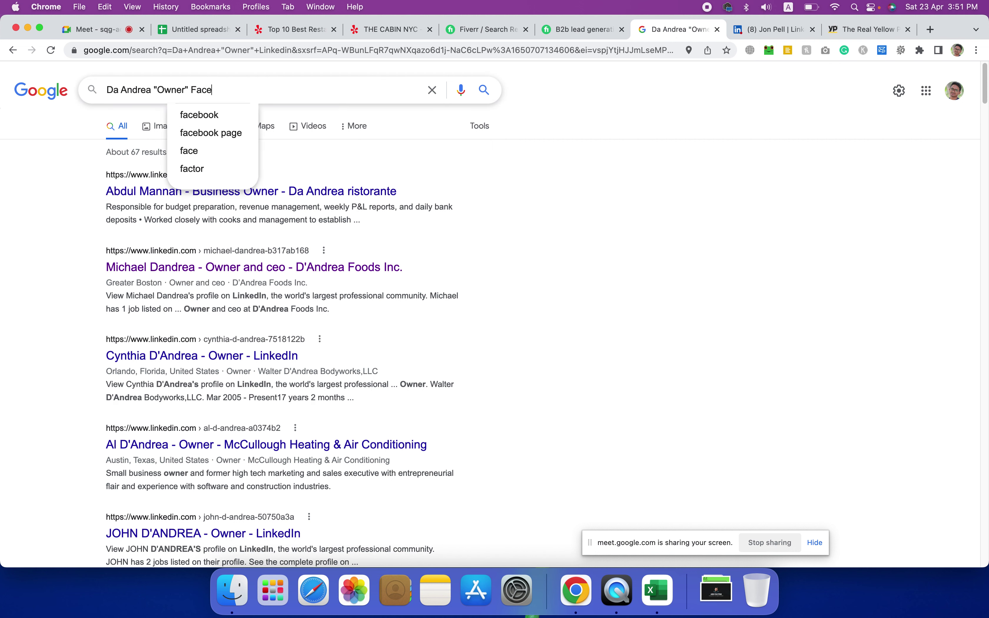
{"action": "key", "text": "Return"}
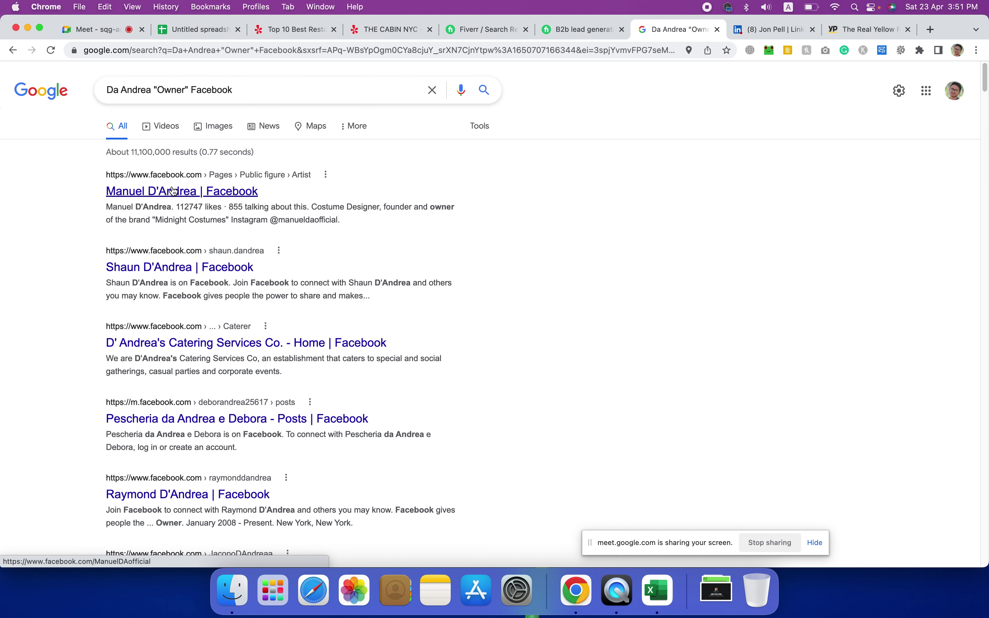
- Replace Facebook with Twitter in the query and search Google for Da Andrea "Owner" Twitter
{"action": "double_click", "coordinate": [217, 91]}
{"action": "type", "text": "Twitter"}
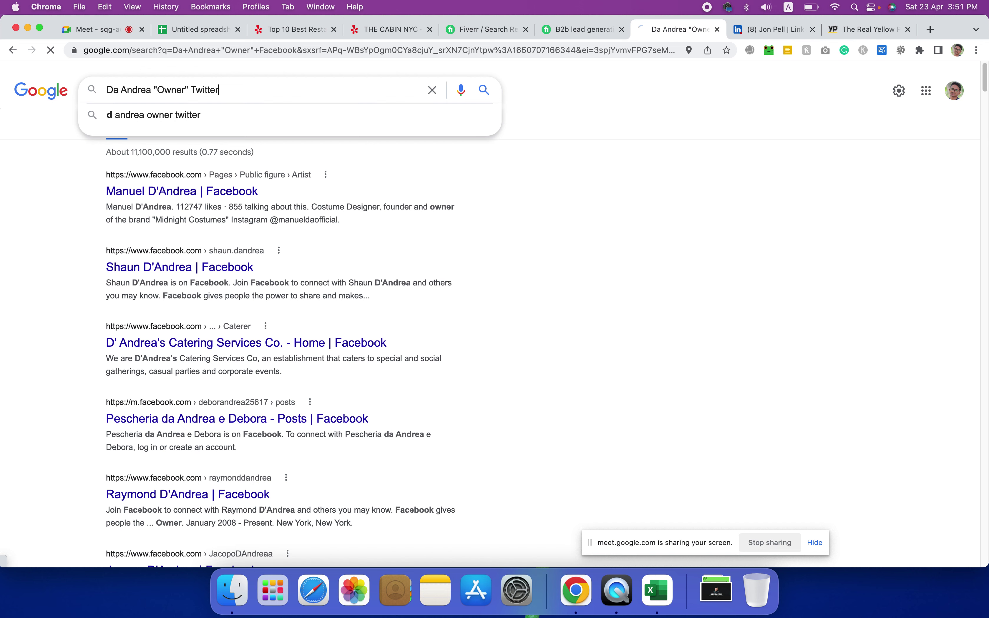
{"action": "key", "text": "Return"}
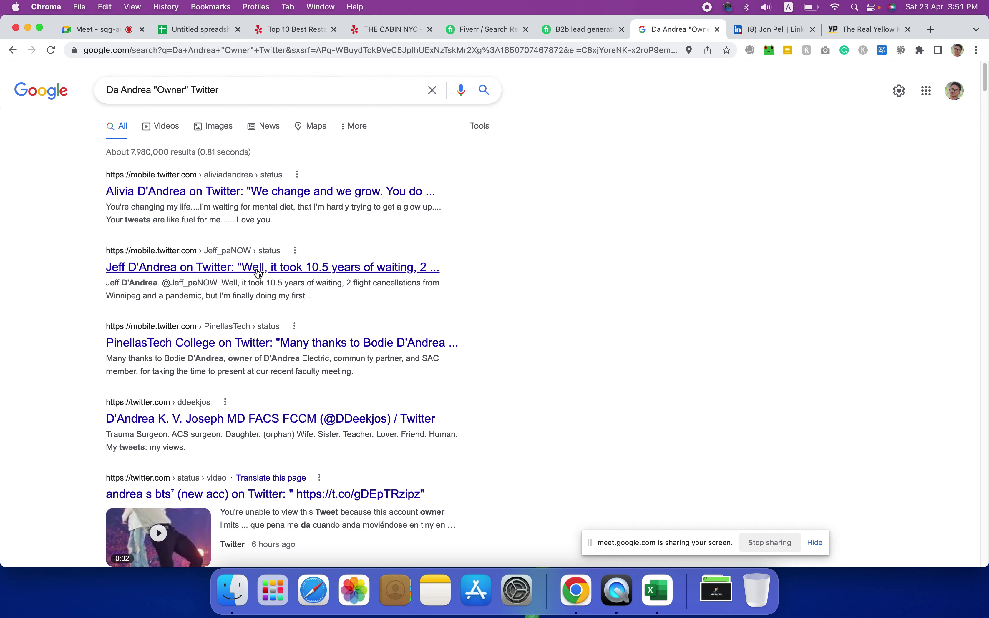
{"action": "left_click", "coordinate": [311, 89]}
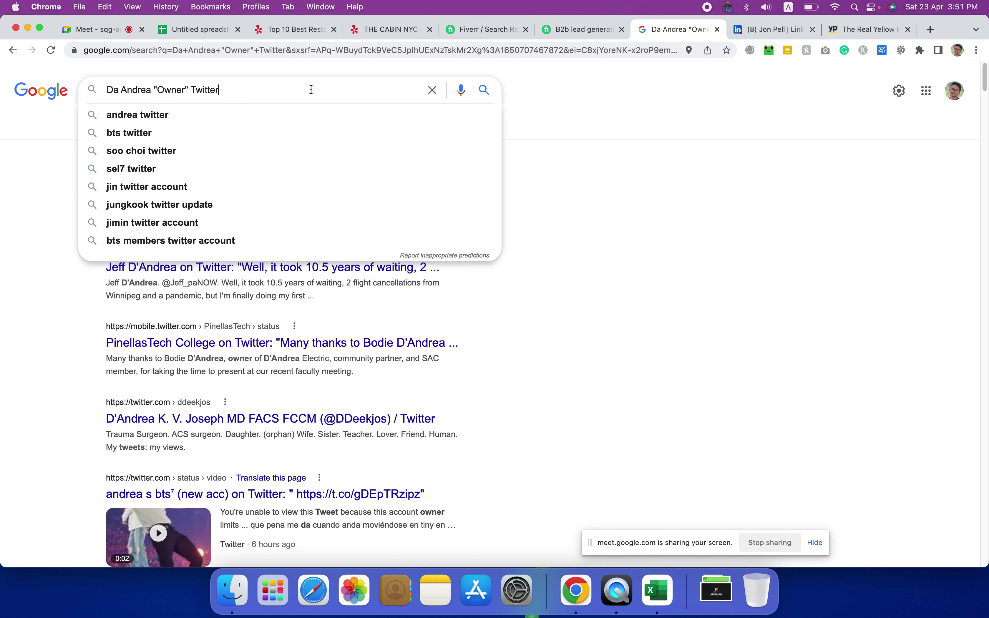
{"action": "left_click", "coordinate": [625, 105]}
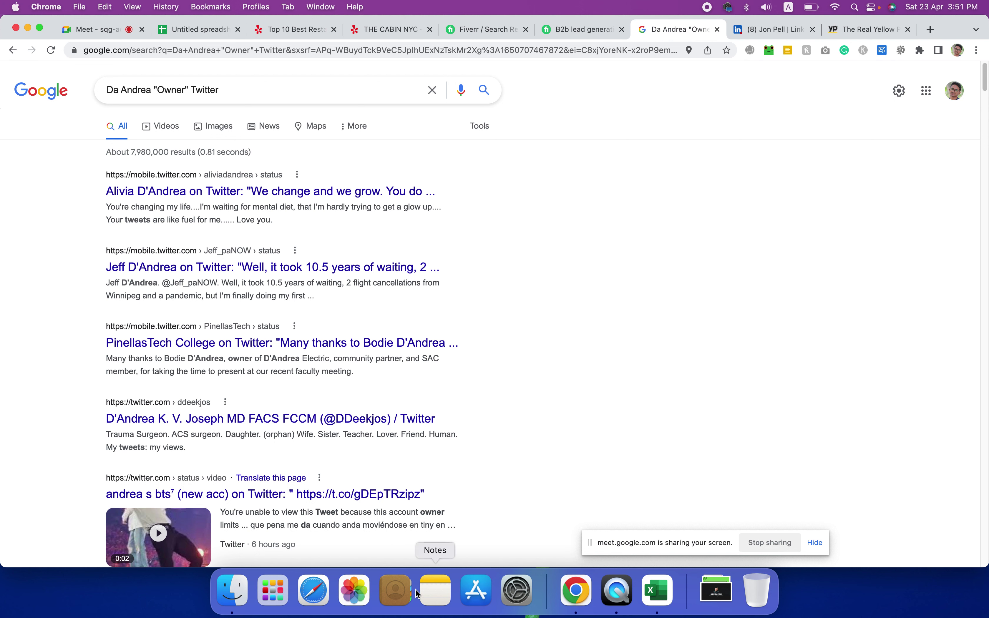
- Review the Yelp restaurant list and the Fiverr search results, and show the Fiverr B2B lead generation gig
{"action": "left_click", "coordinate": [291, 29]}
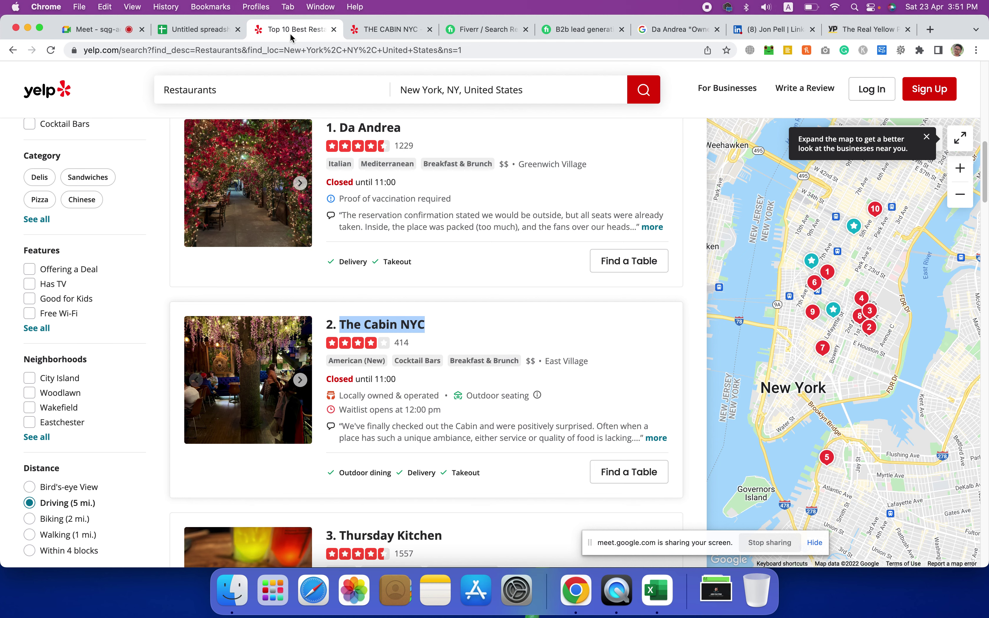
{"action": "left_click", "coordinate": [449, 38]}
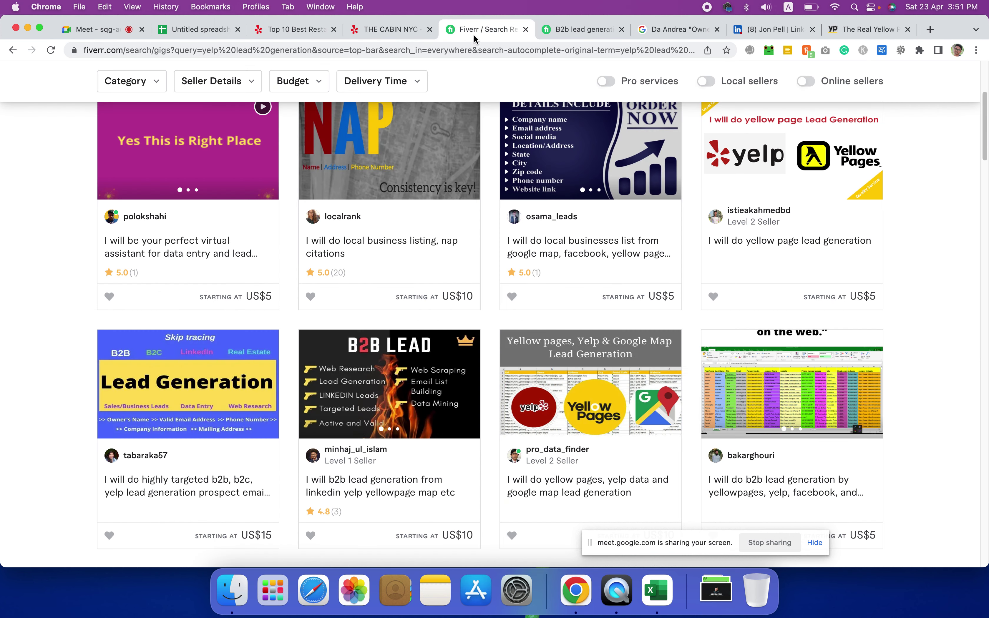
{"action": "left_click", "coordinate": [575, 32]}
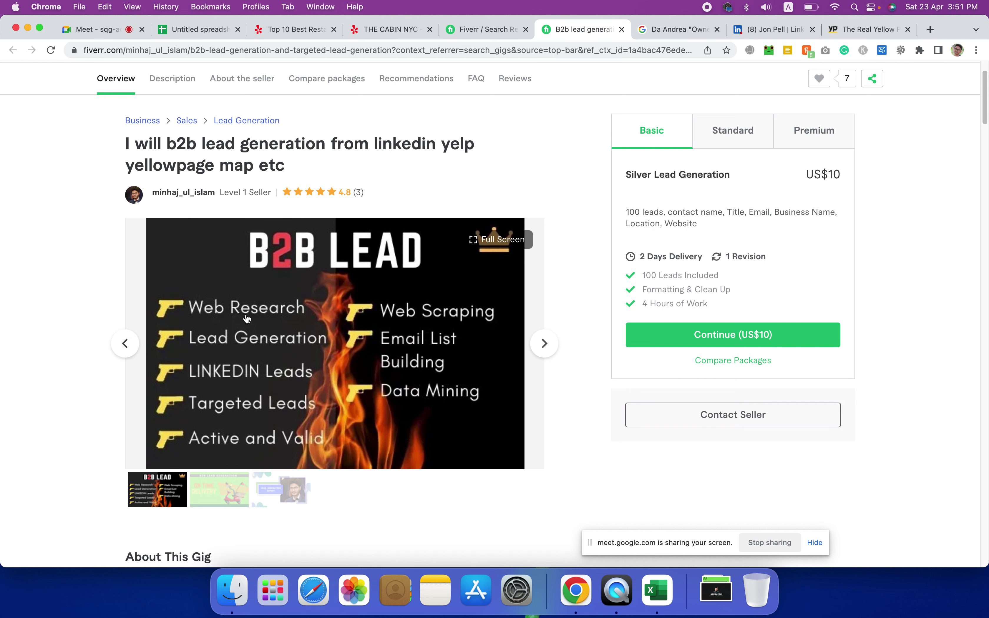